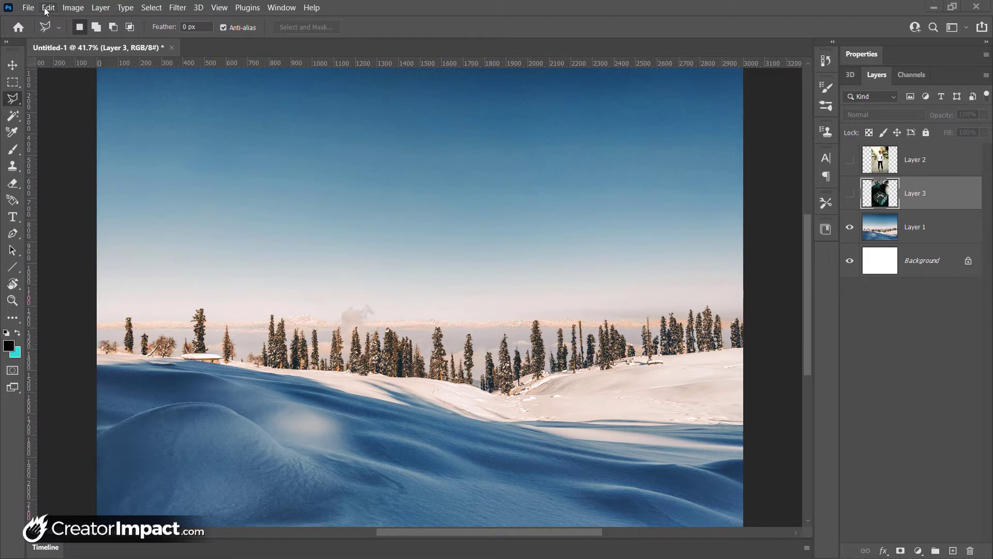
Select Layer 1 with the snowy landscape and flip it vertically
click(919, 230)
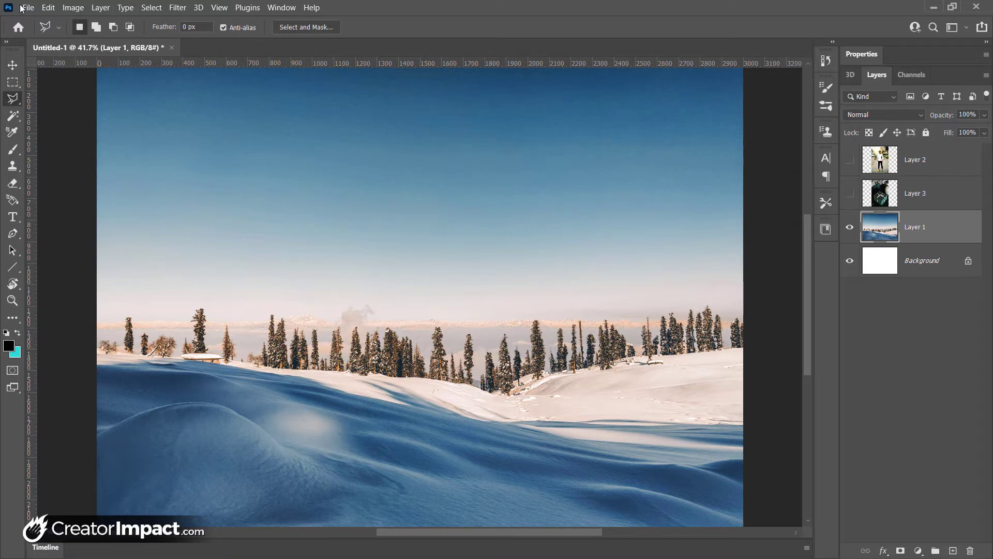
click(49, 7)
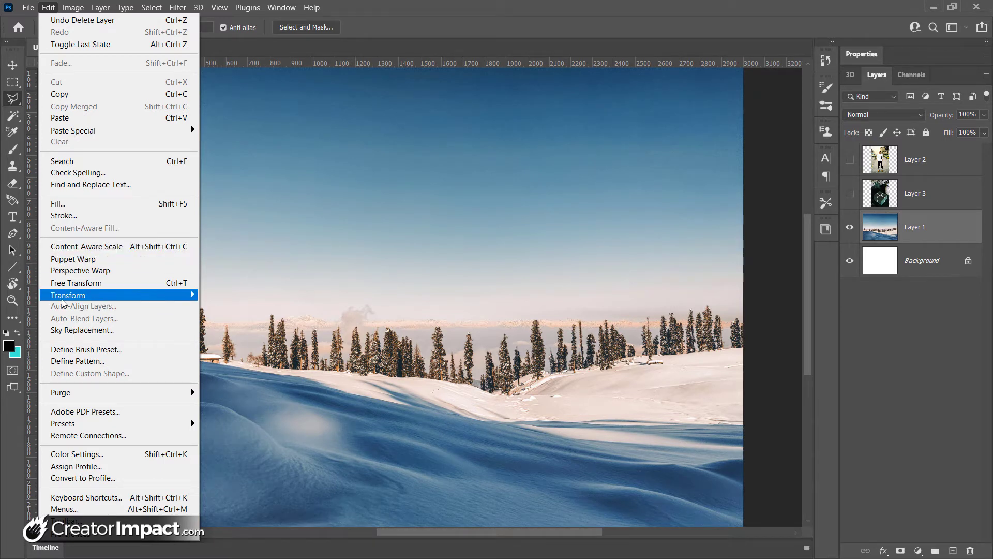
mouse_move(70, 302)
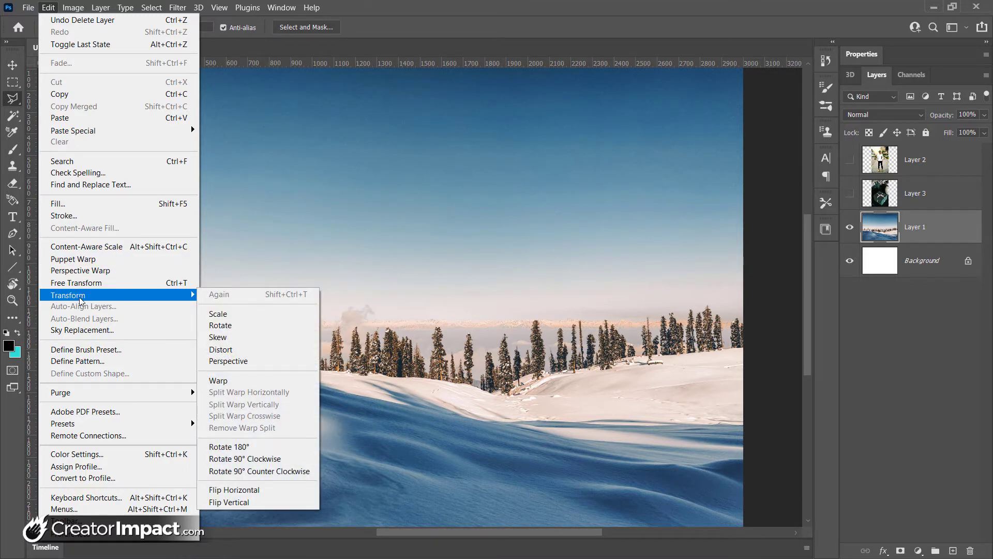
key(Escape)
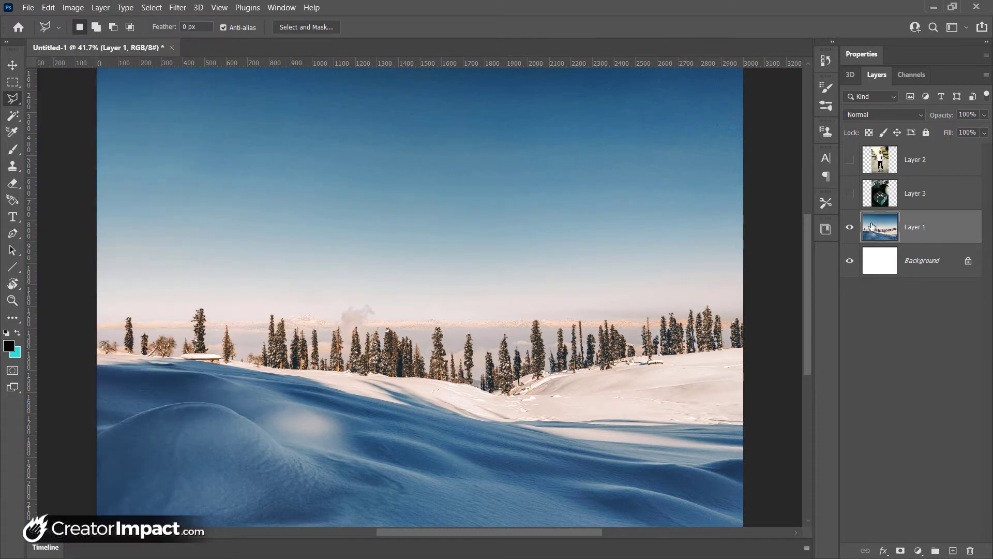
click(48, 8)
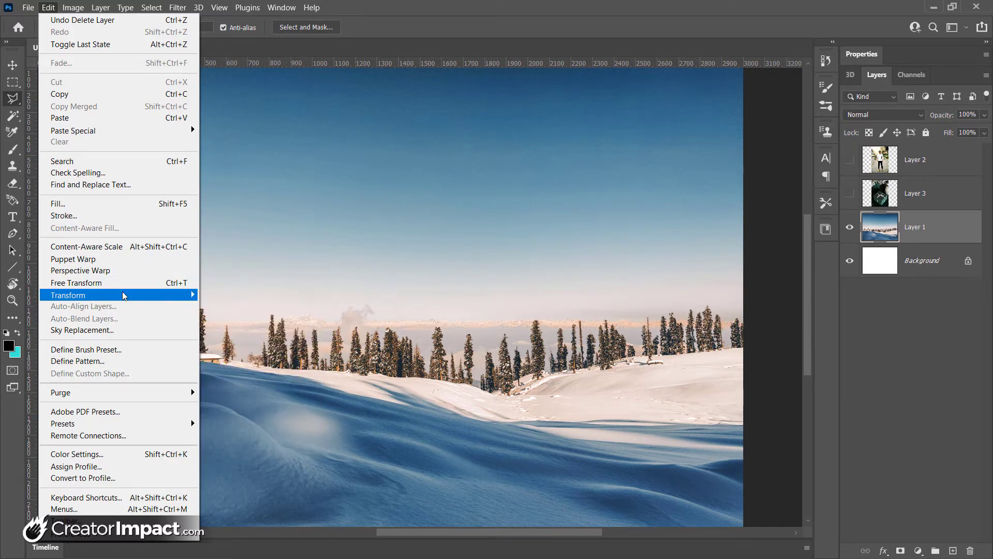
mouse_move(125, 296)
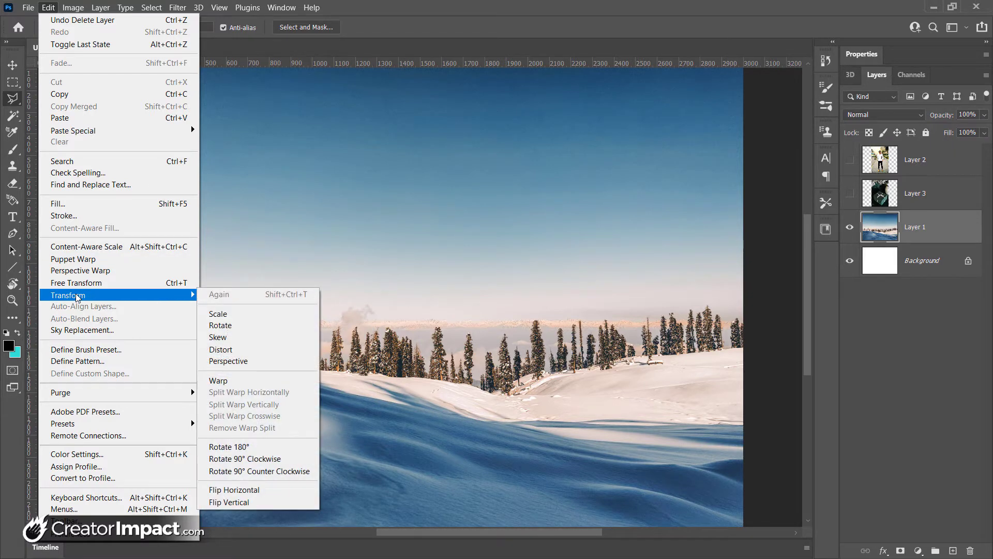
click(225, 502)
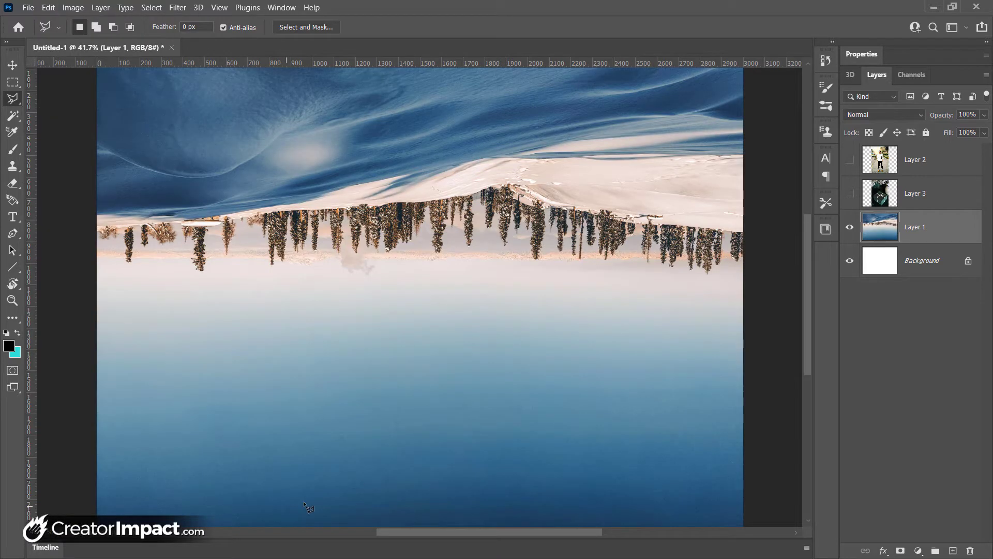
Flip Layer 1 horizontally and rotate it 180°
click(48, 7)
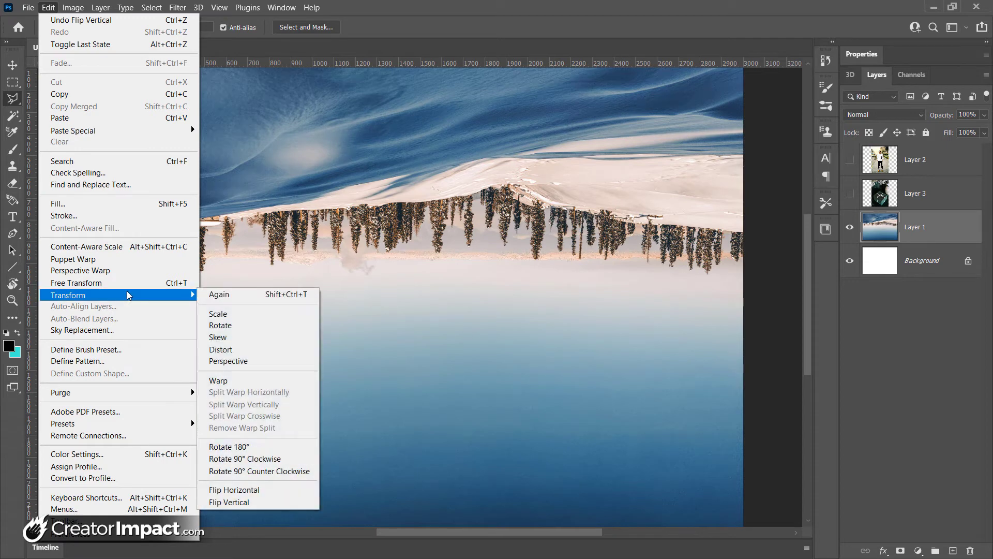
click(282, 493)
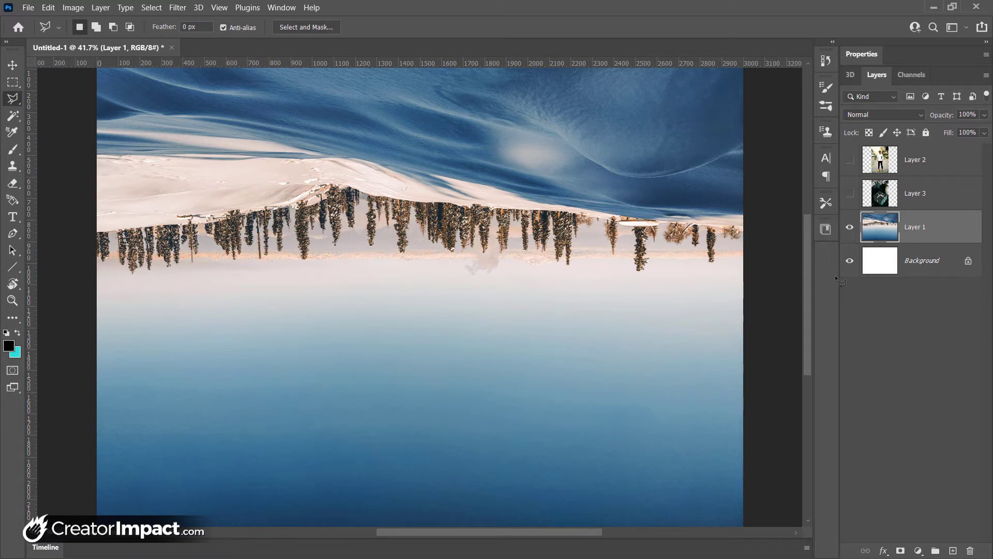
click(50, 9)
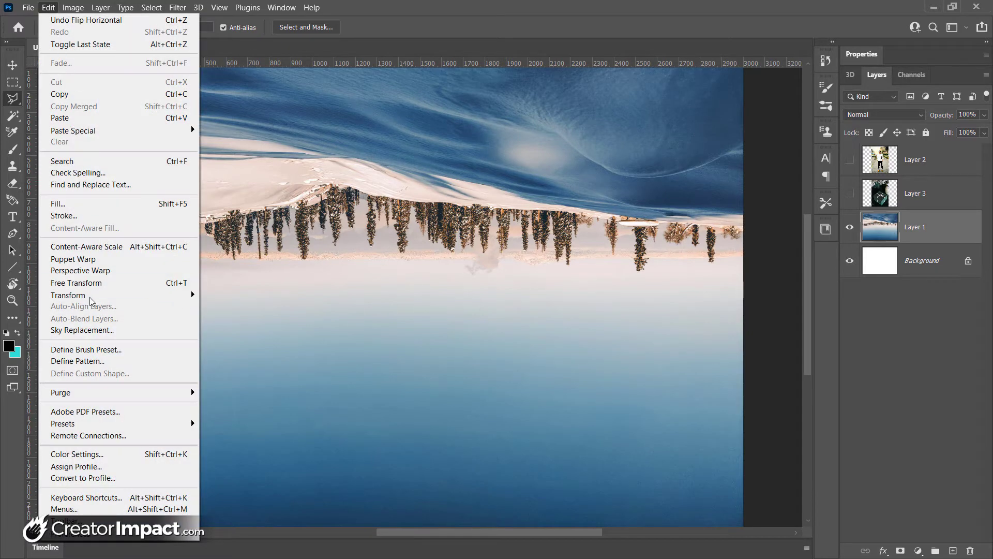
mouse_move(91, 298)
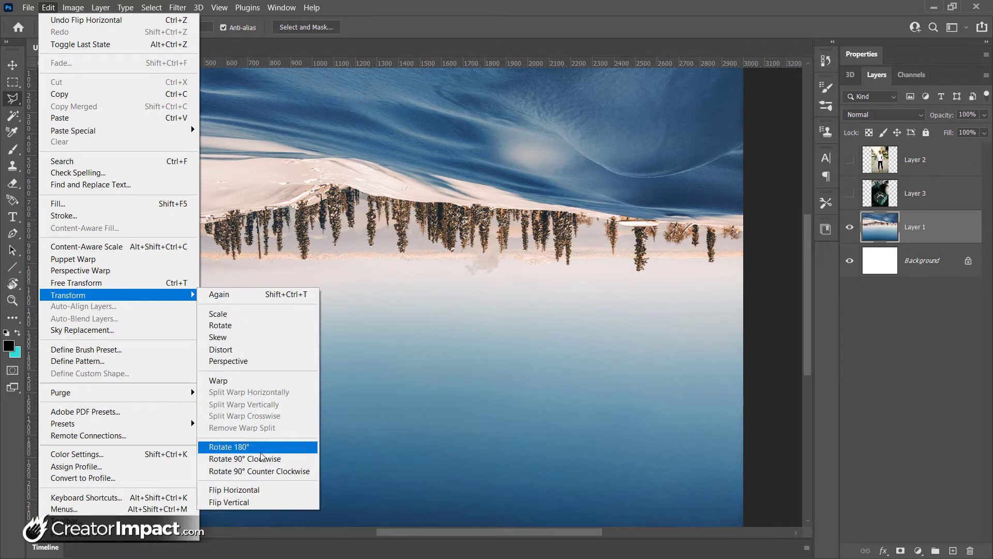
click(260, 449)
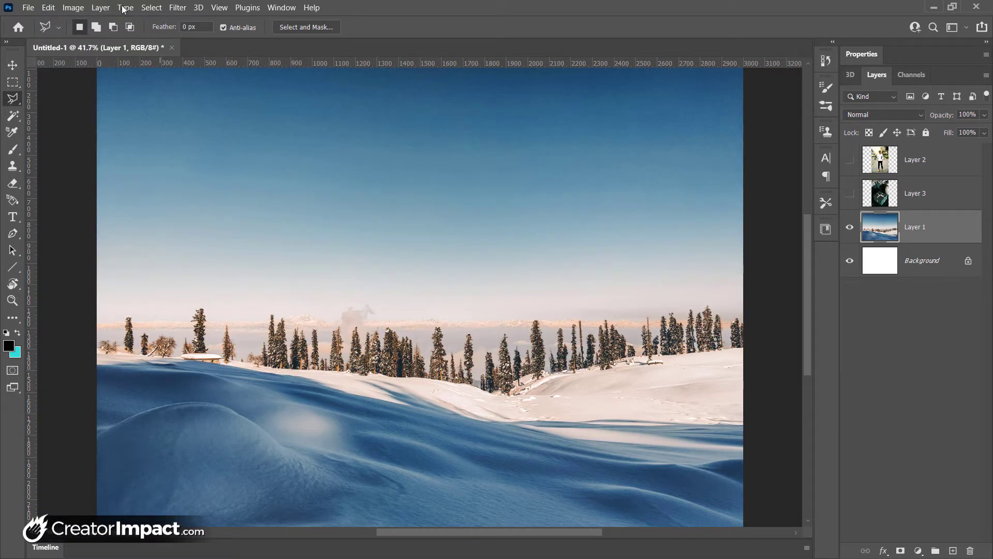
Rotate Layer 1 by 90° clockwise, followed by 90° counter clockwise
click(48, 8)
mouse_move(130, 299)
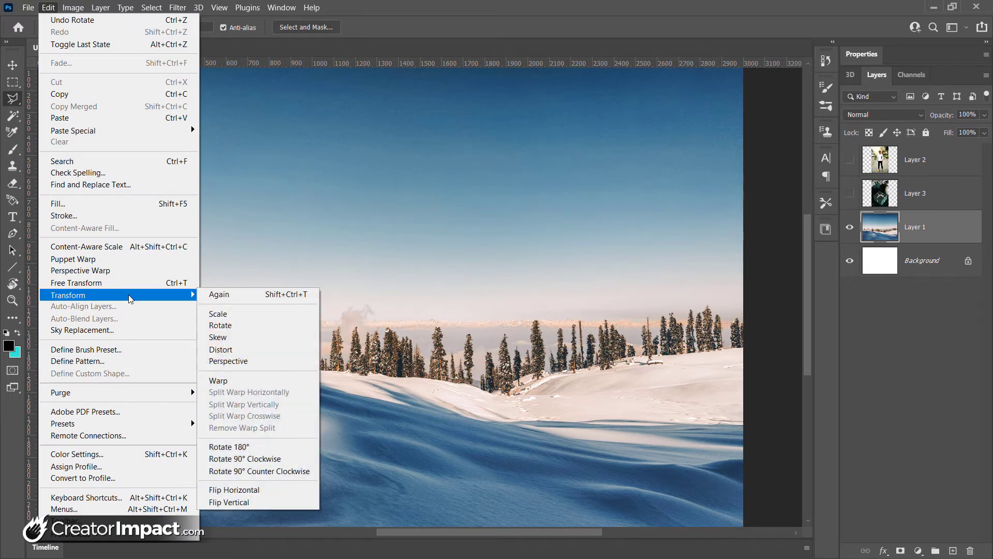
click(276, 459)
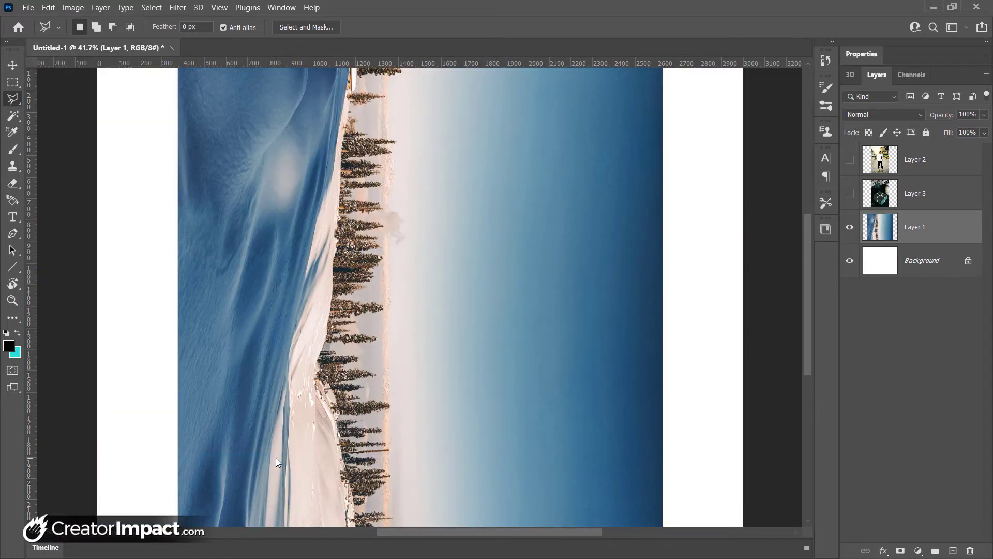
click(48, 7)
mouse_move(78, 296)
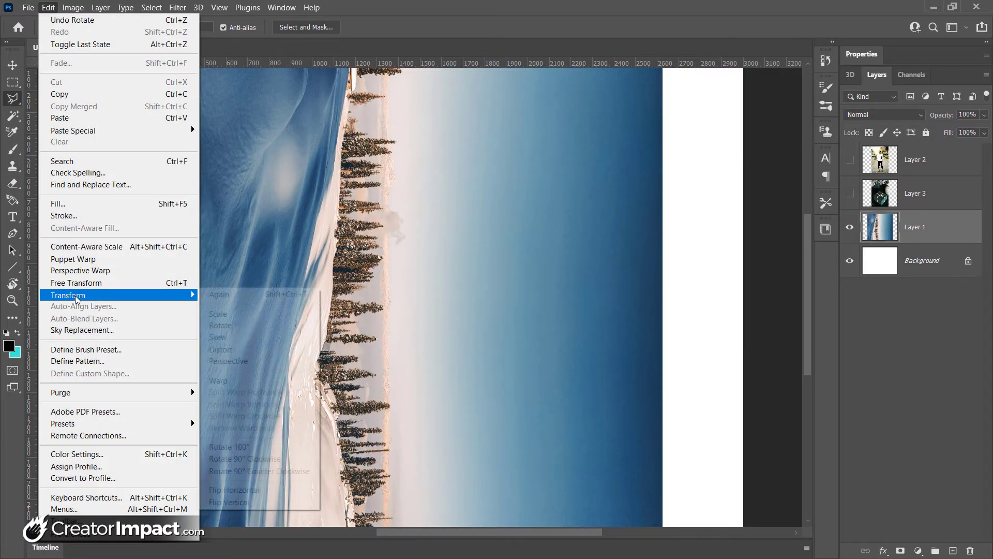
click(290, 471)
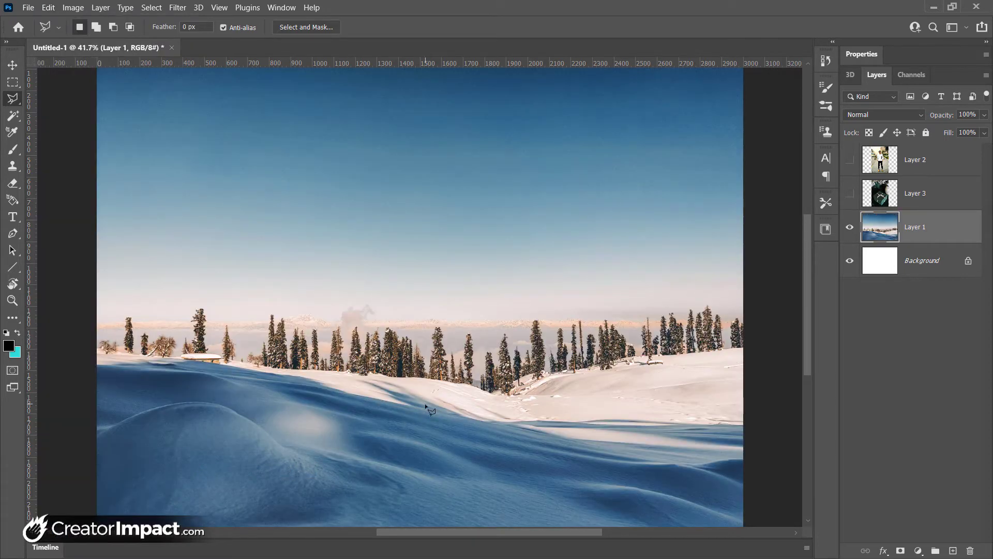
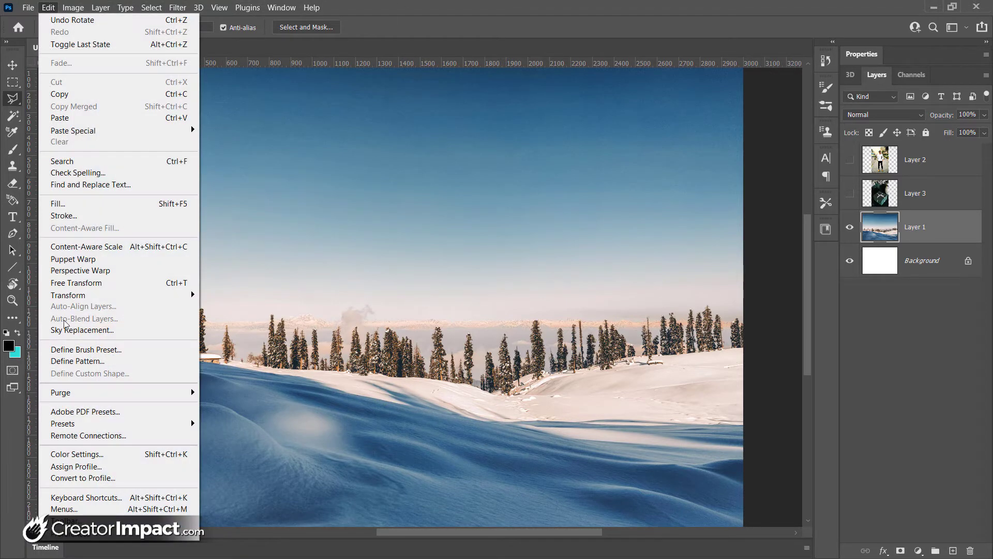
Make Layer 2 with the standing man visible and convert it to a smart object
mouse_move(79, 298)
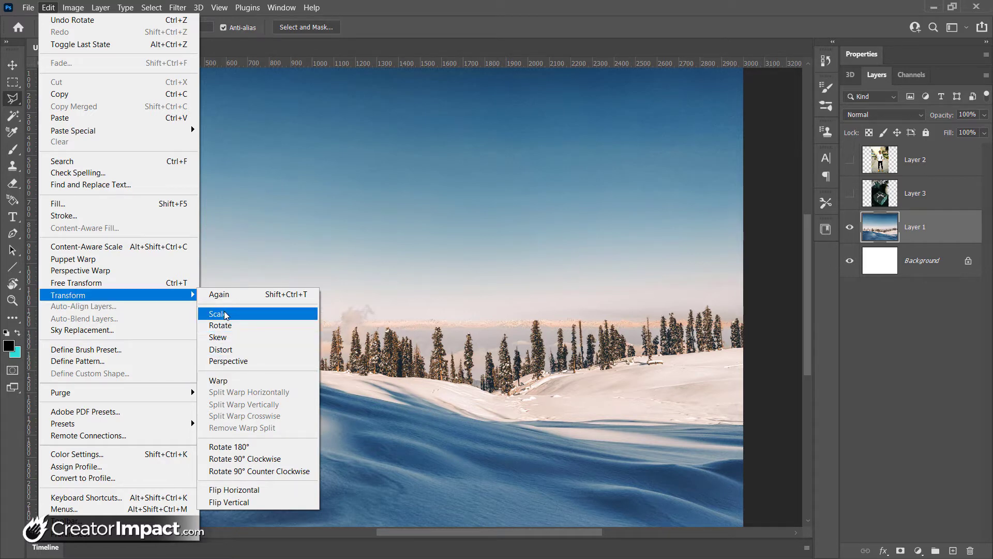
click(892, 163)
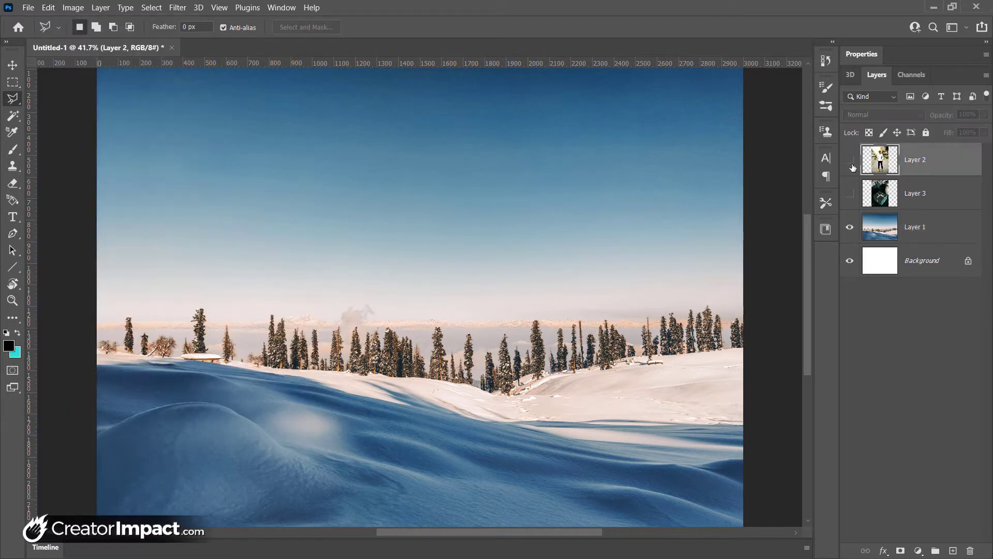
click(849, 160)
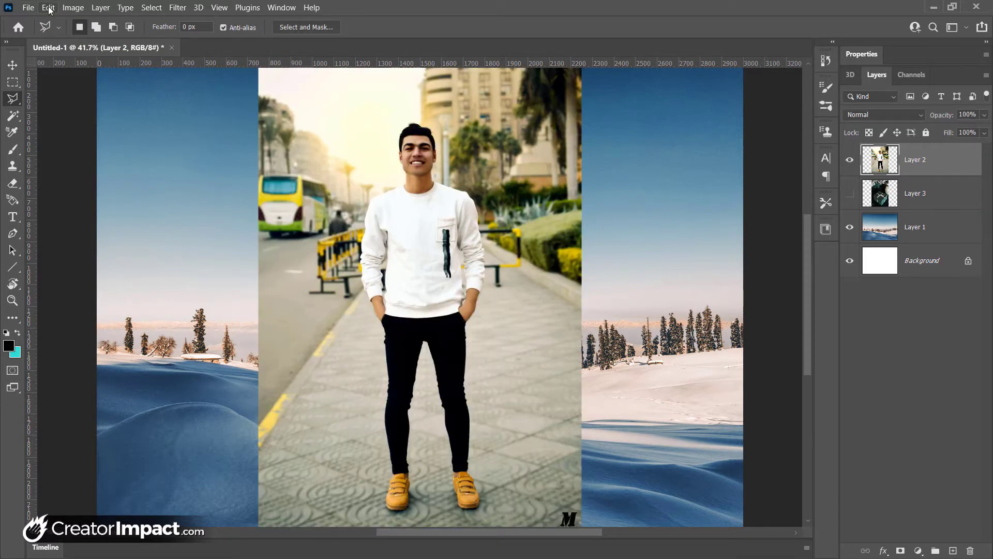
right_click(928, 156)
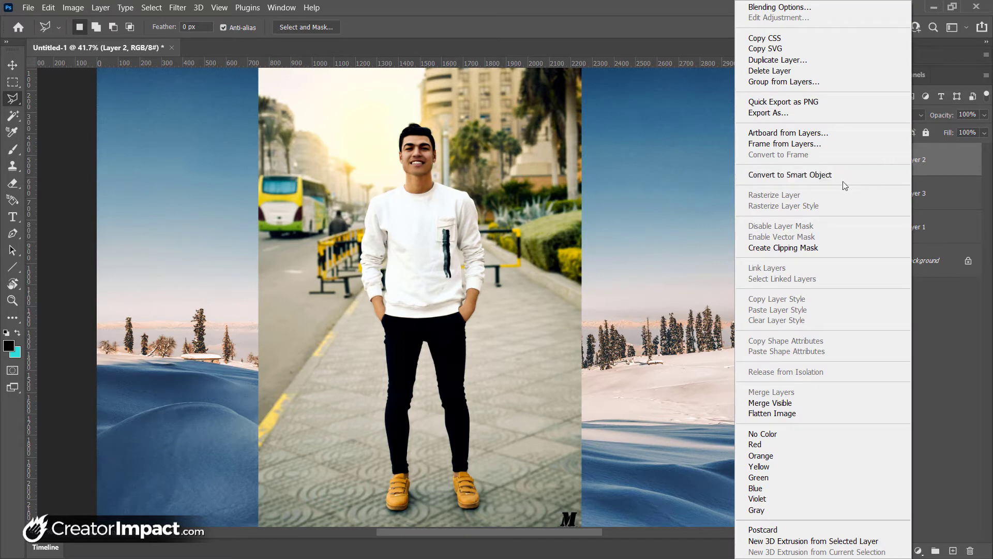
click(839, 175)
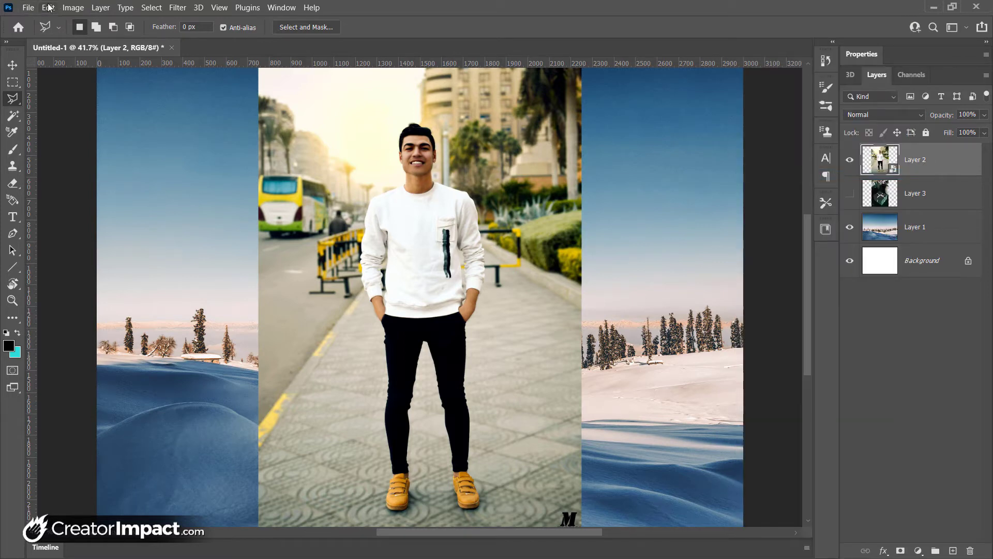
Scale Layer 2 down proportionally from its upper-right corner to about 86.3% width and height
click(49, 8)
mouse_move(111, 296)
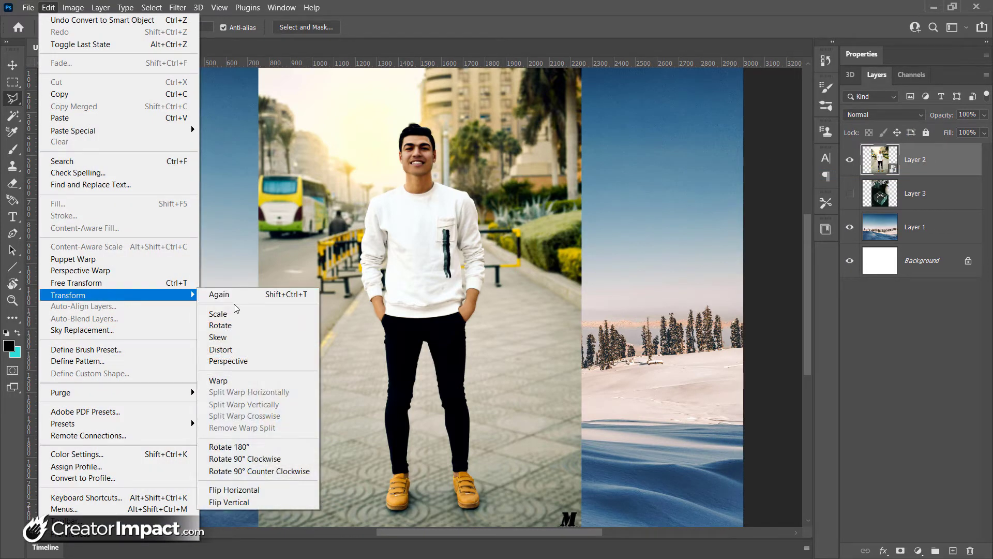
click(236, 315)
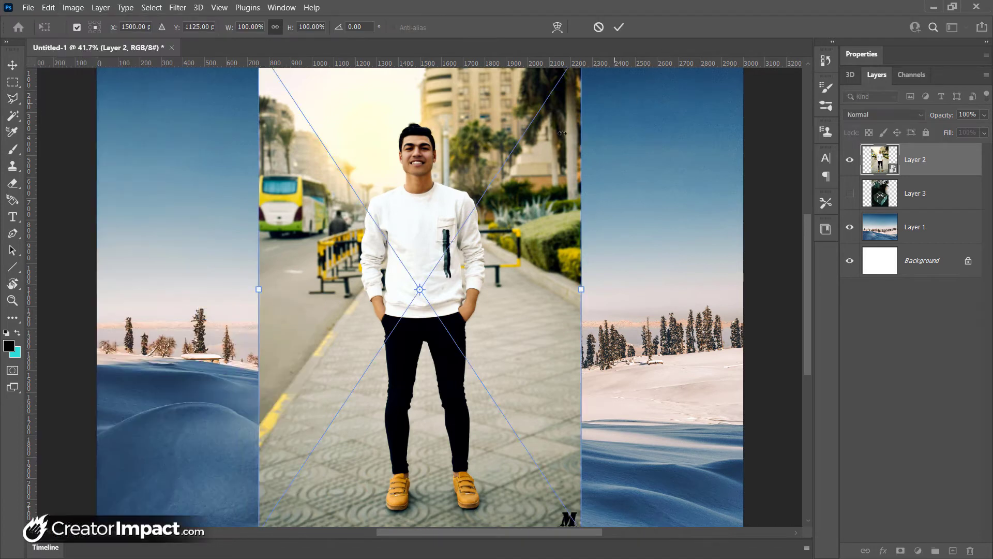
scroll(509, 226, down, 1)
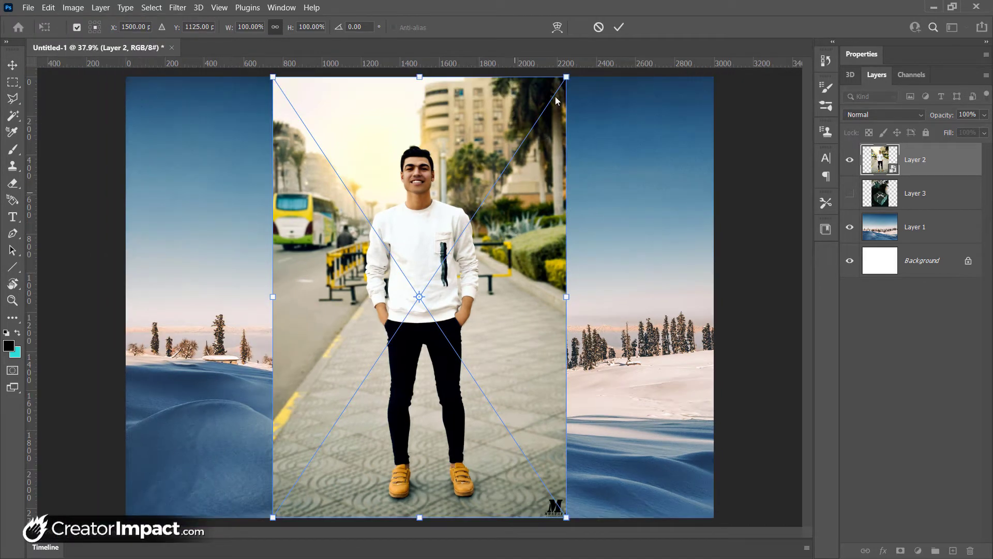
drag(567, 77, 564, 50)
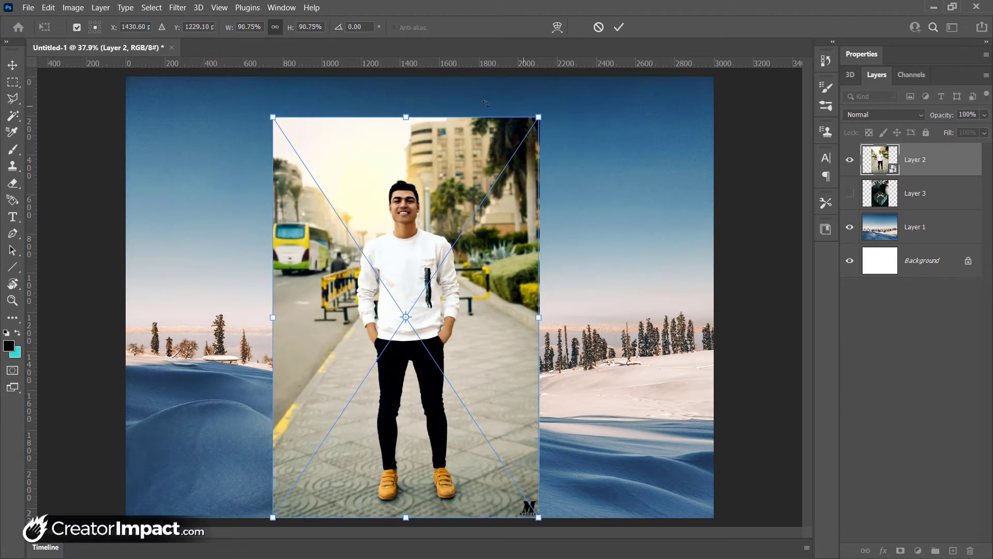
mouse_move(540, 115)
mouse_down()
mouse_move(470, 217)
mouse_move(526, 137)
mouse_move(453, 145)
mouse_move(361, 121)
mouse_move(633, 98)
mouse_move(380, 164)
mouse_move(644, 142)
mouse_move(543, 135)
mouse_up()
key(ctrl+z)
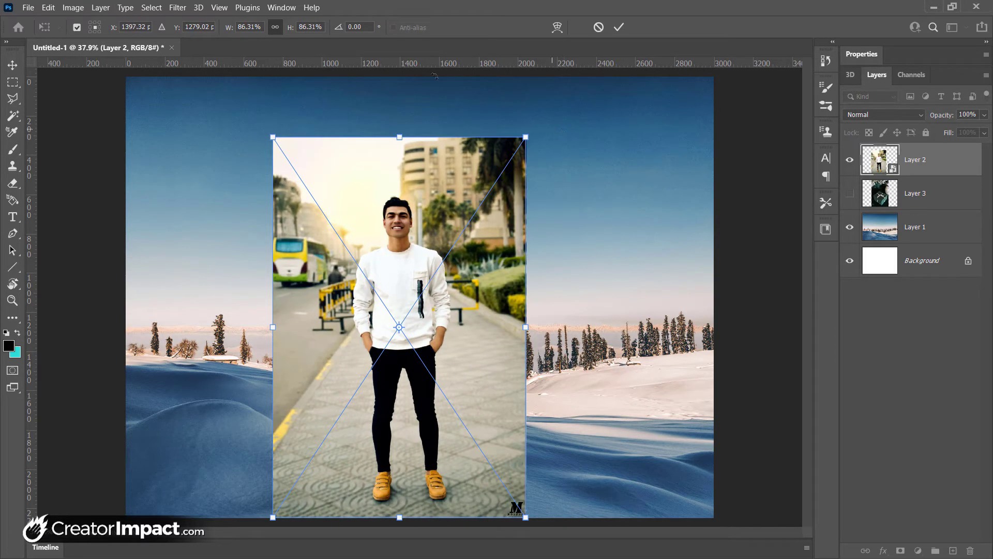
Unlink width and height, try stretching Layer 2 wider out of proportion, and undo the stretch
click(274, 27)
drag(528, 139, 627, 137)
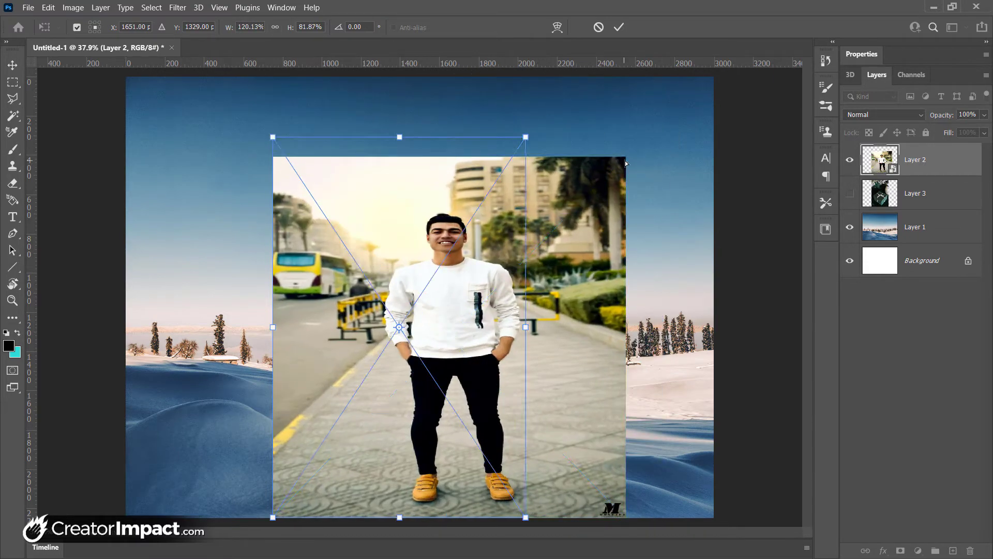
key(ctrl+z)
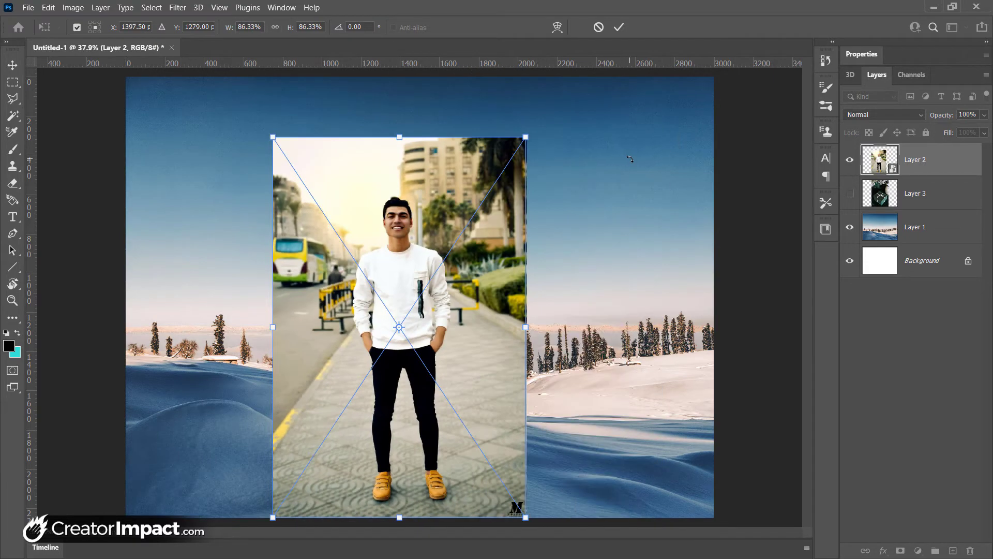
Apply the scaling of Layer 2 and move the layer straight up by about 219 px
click(619, 28)
key(l)
drag(480, 299, 481, 257)
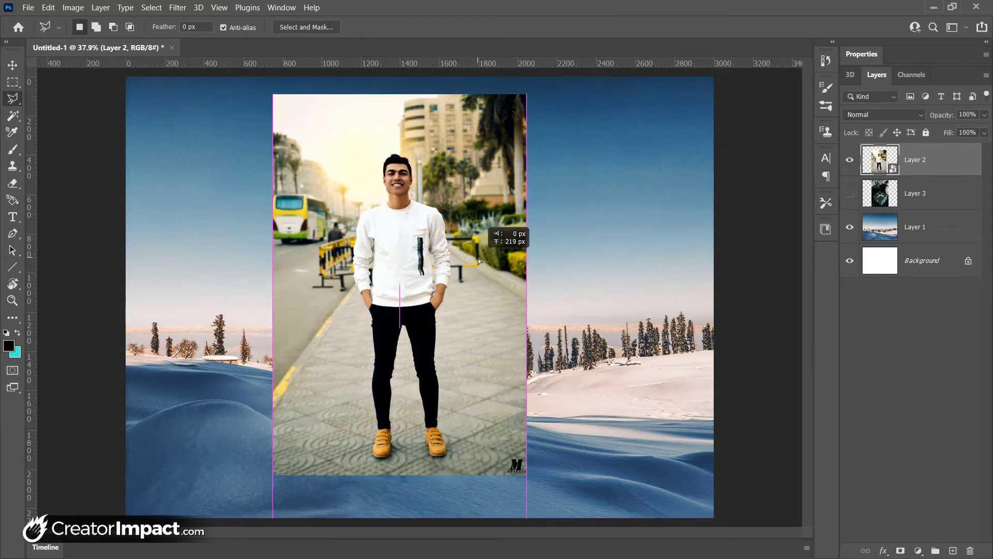
Try rotating Layer 2 freely around its centre with the Rotate transform, and end the transform
click(48, 7)
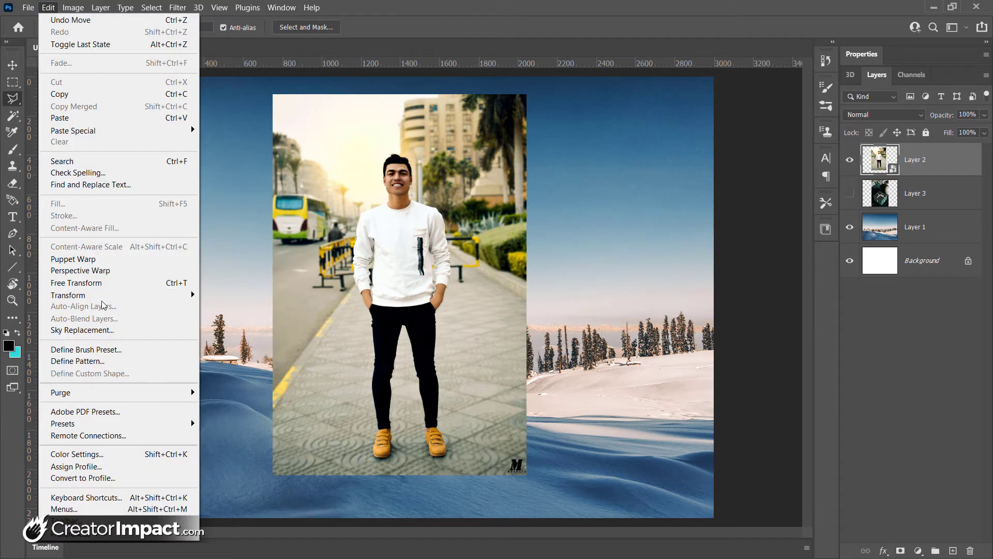
mouse_move(187, 295)
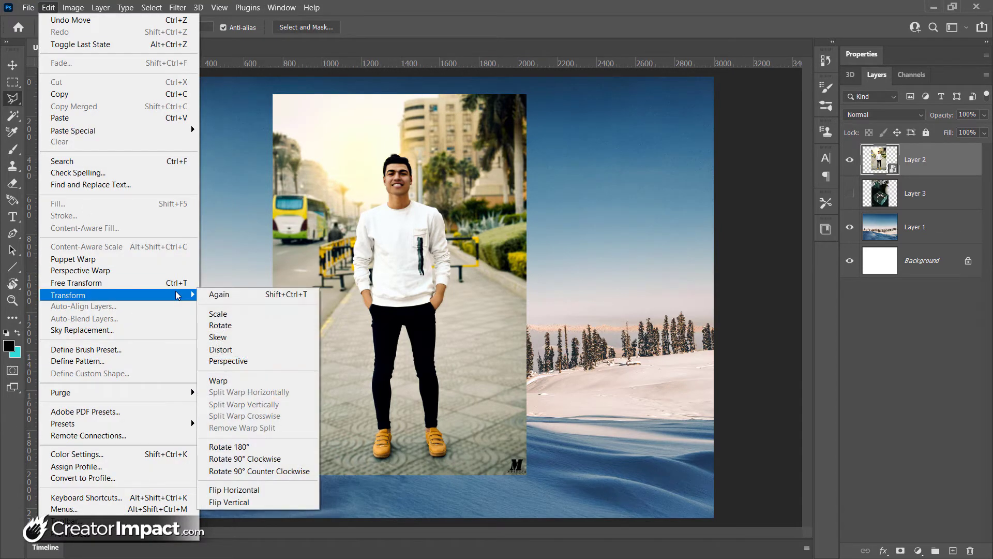
click(248, 327)
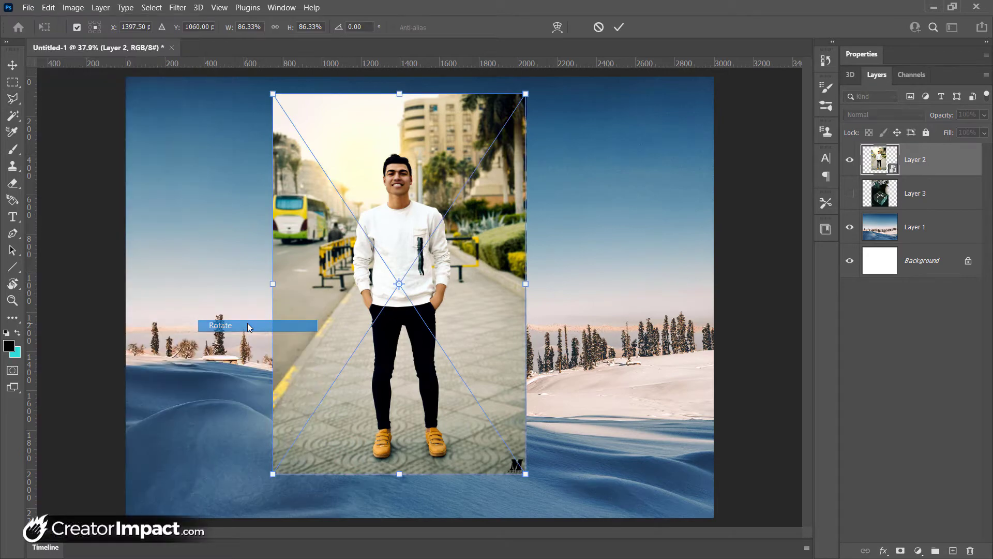
drag(541, 87, 493, 113)
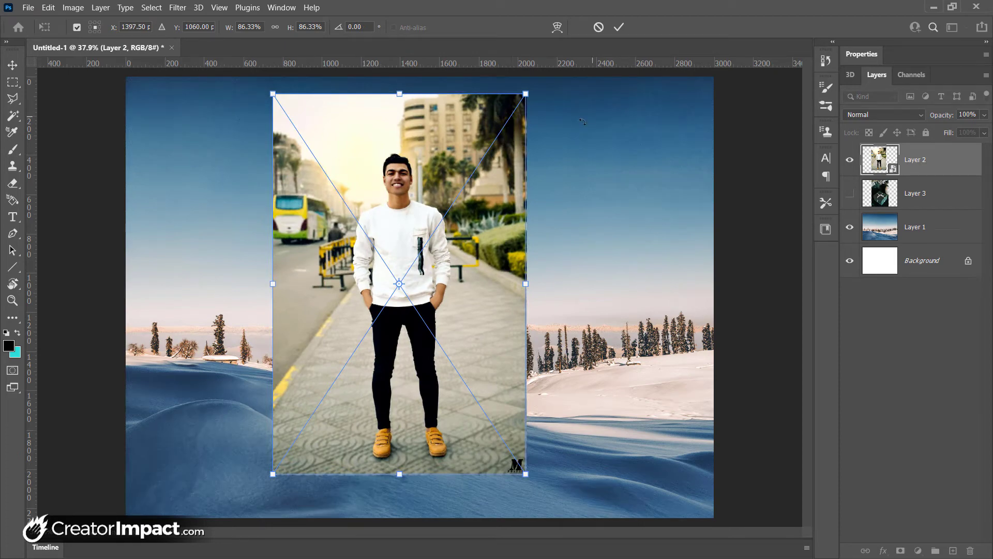
drag(550, 91, 513, 132)
key(Return)
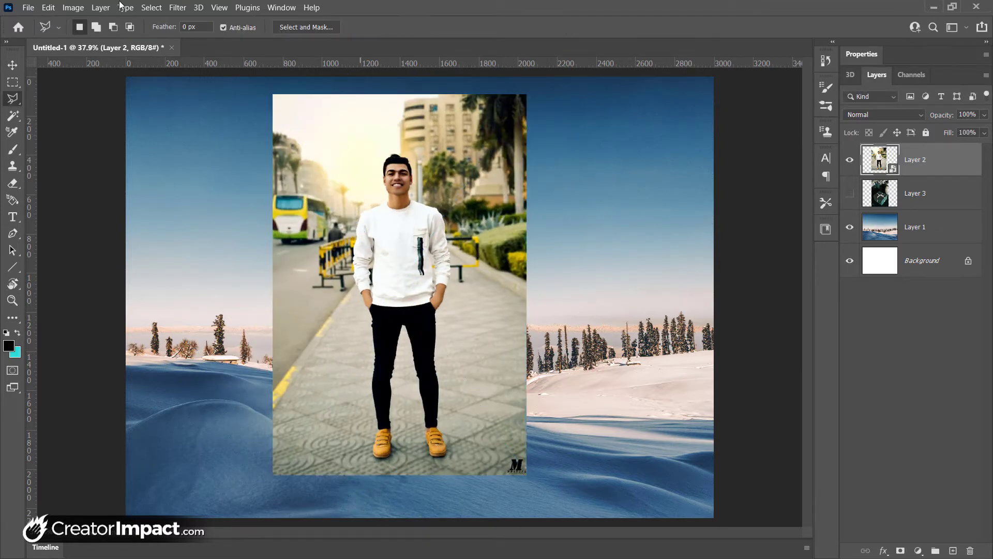
Try skewing Layer 2 by shifting its right edge slightly down and its top edge to the right, apply it, and undo the skew
click(47, 7)
mouse_move(124, 295)
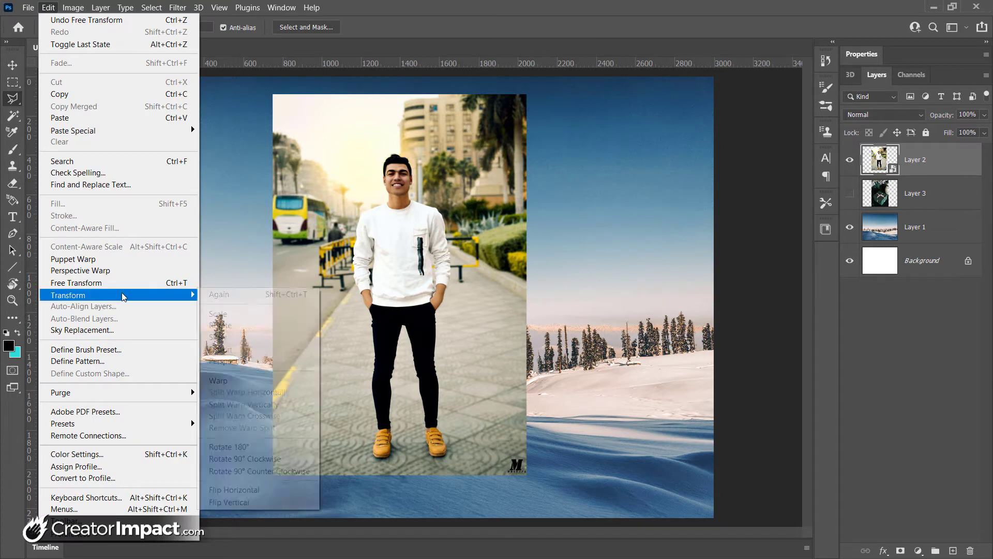
click(253, 340)
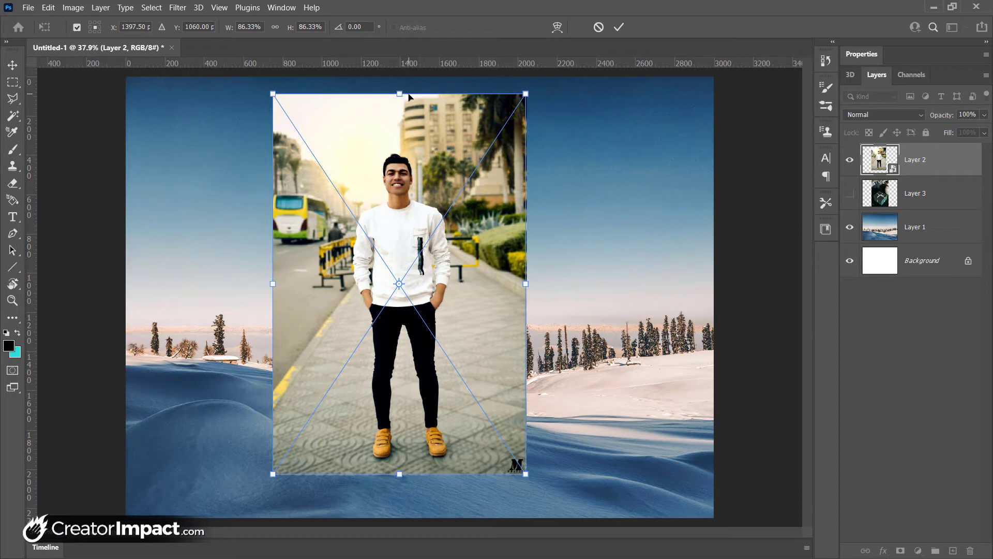
drag(403, 101, 399, 124)
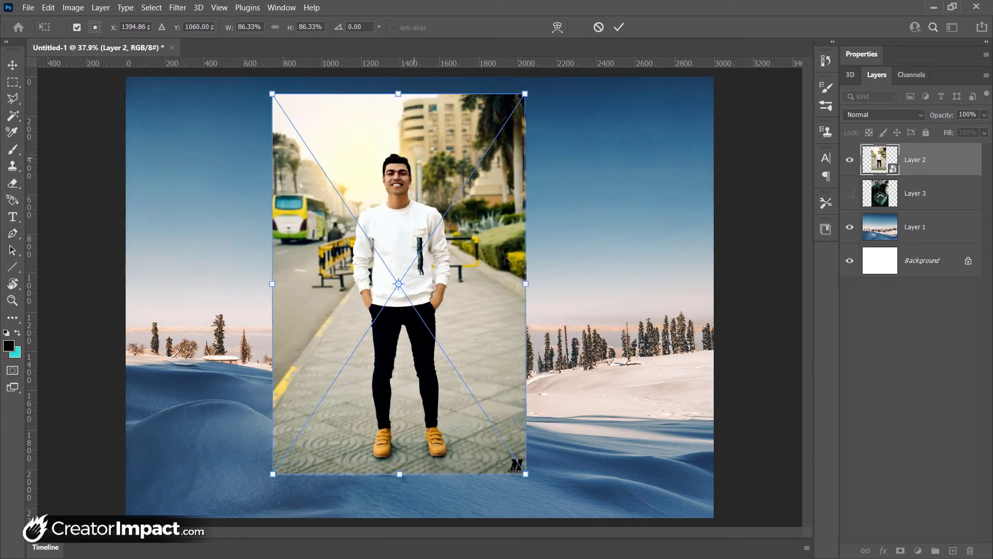
drag(526, 279, 467, 292)
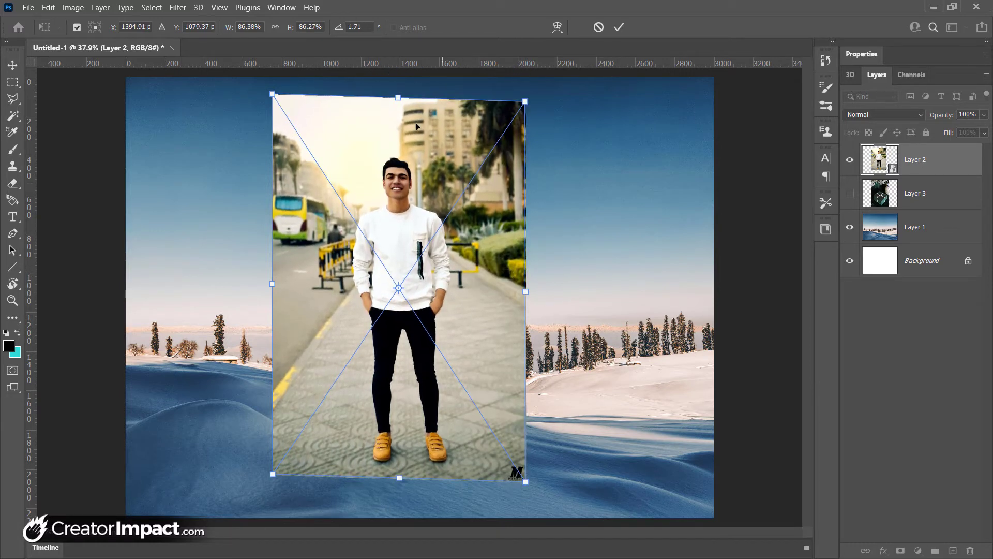
drag(399, 97, 514, 99)
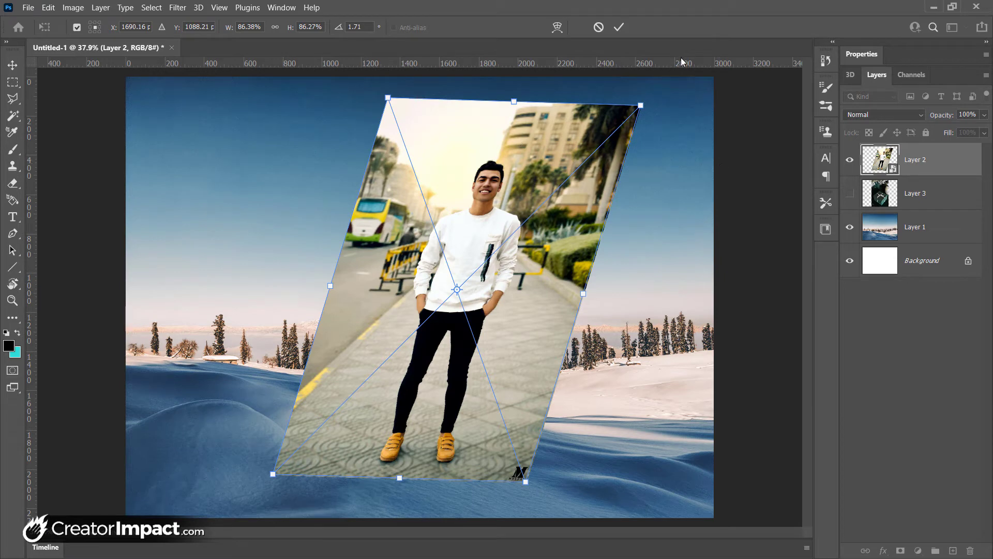
key(Return)
key(l)
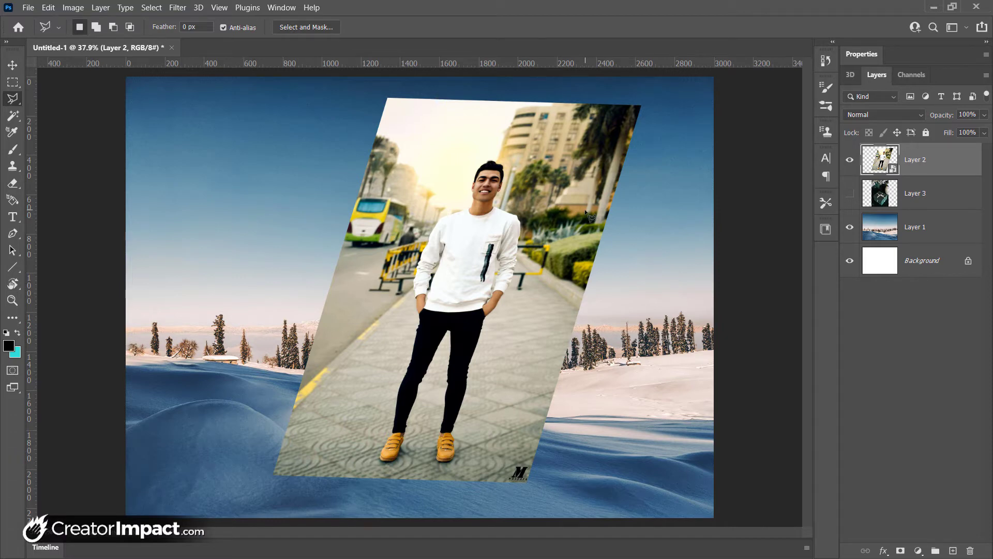
key(ctrl+z)
Try distorting Layer 2 by moving its four corners independently into an irregular quadrilateral, and undo the distortion
click(48, 7)
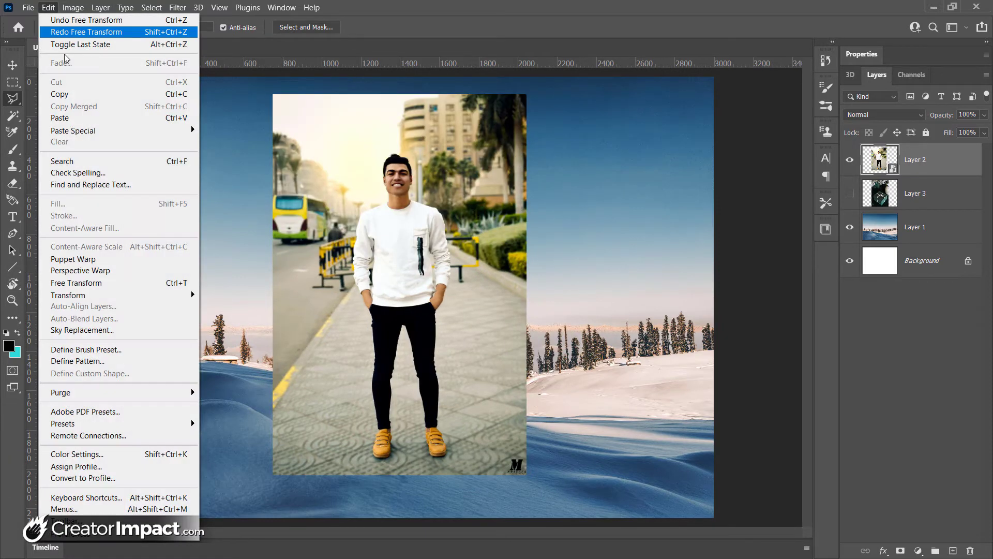
mouse_move(109, 295)
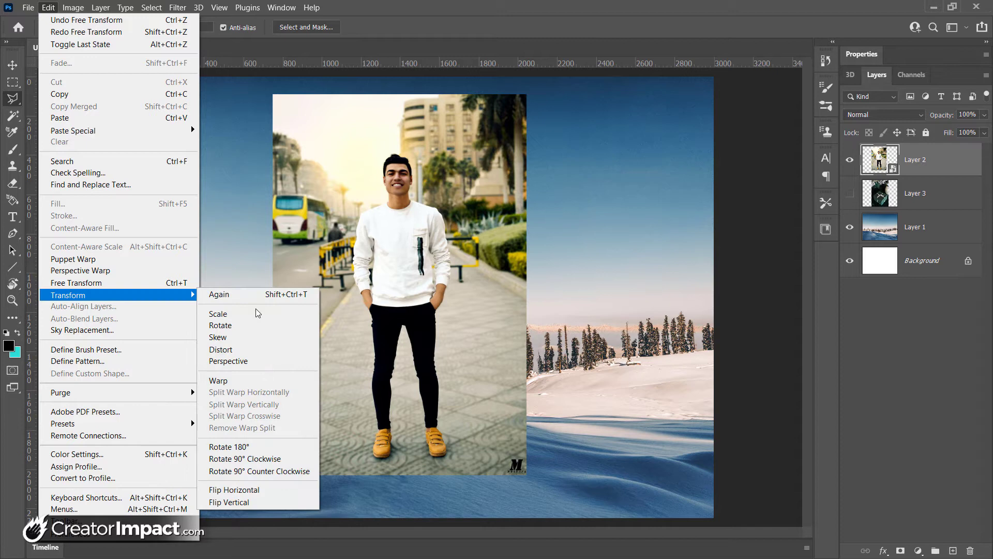
click(281, 348)
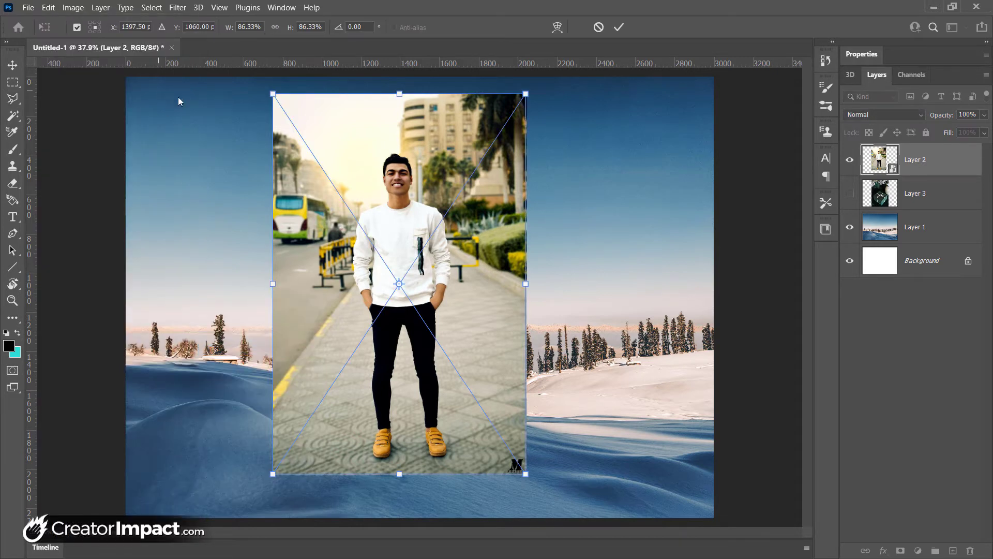
drag(272, 96, 311, 145)
drag(526, 473, 496, 356)
drag(272, 474, 244, 498)
drag(526, 94, 486, 175)
drag(495, 356, 498, 439)
key(l)
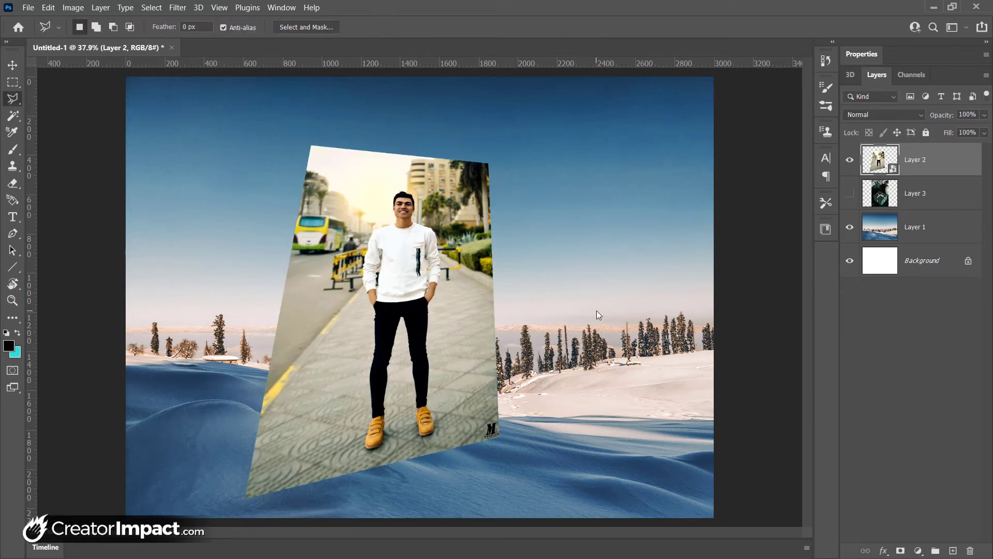
key(ctrl+z)
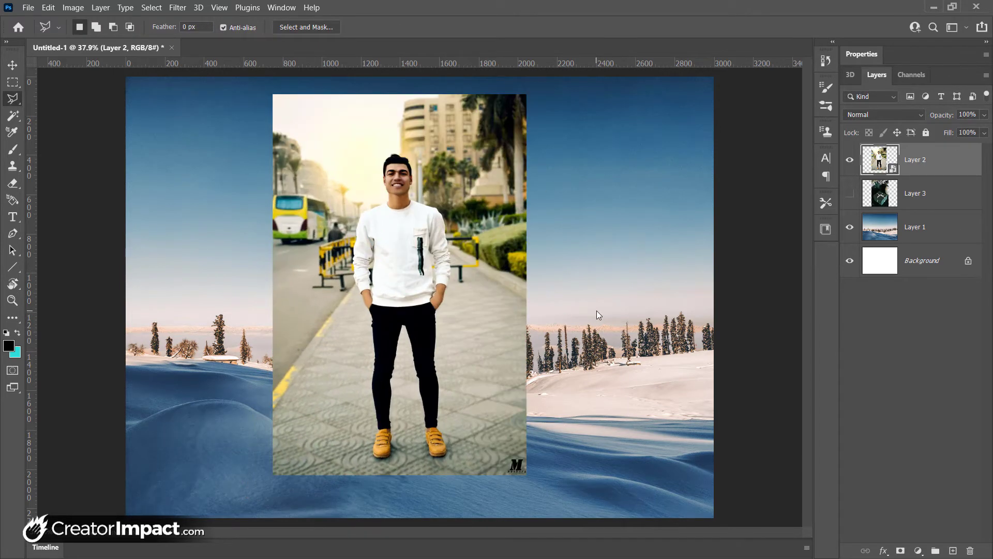
Try a Perspective transform on Layer 2, shortening its right edge symmetrically so the photo recedes to the right
click(47, 8)
mouse_move(133, 293)
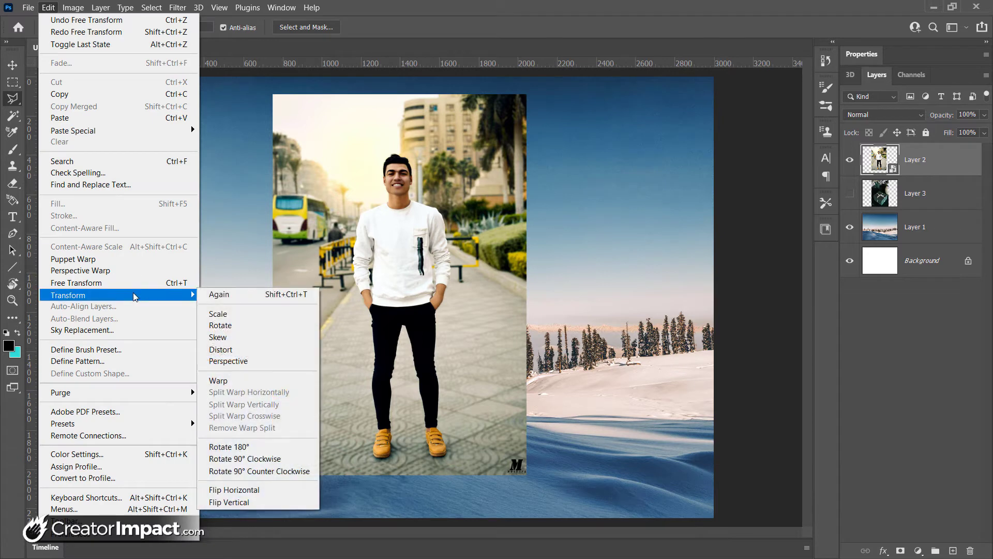
click(269, 360)
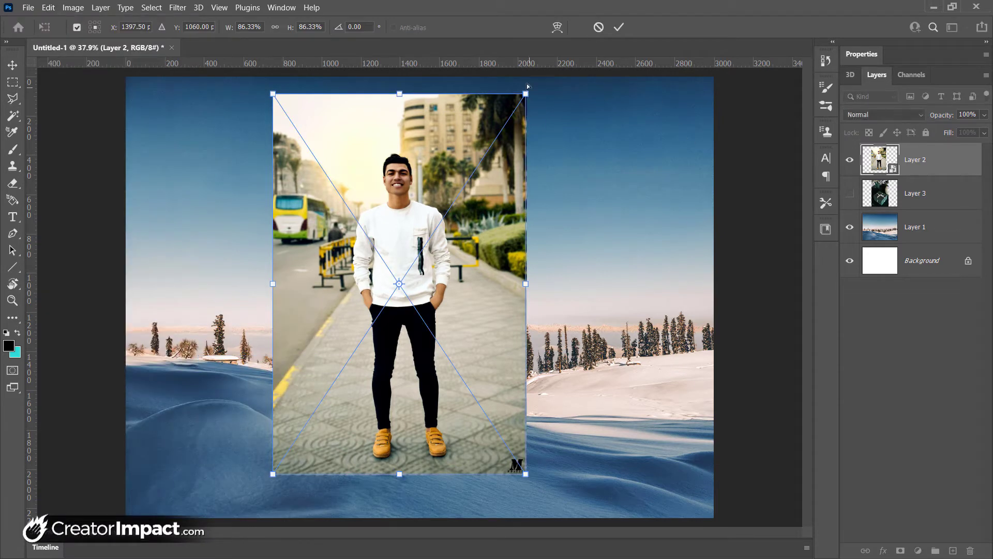
mouse_move(399, 94)
mouse_down()
mouse_move(482, 95)
mouse_move(410, 93)
mouse_up()
drag(284, 94, 379, 94)
drag(440, 95, 549, 93)
drag(530, 487, 530, 324)
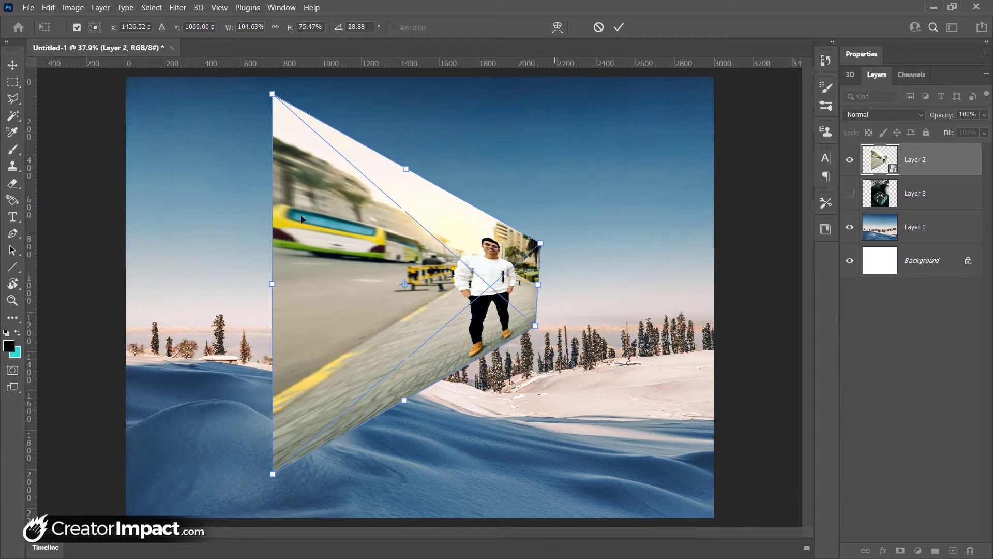
Move the perspective-shaped Layer 2 down and to the left, apply the transform, and undo it
drag(439, 286, 328, 337)
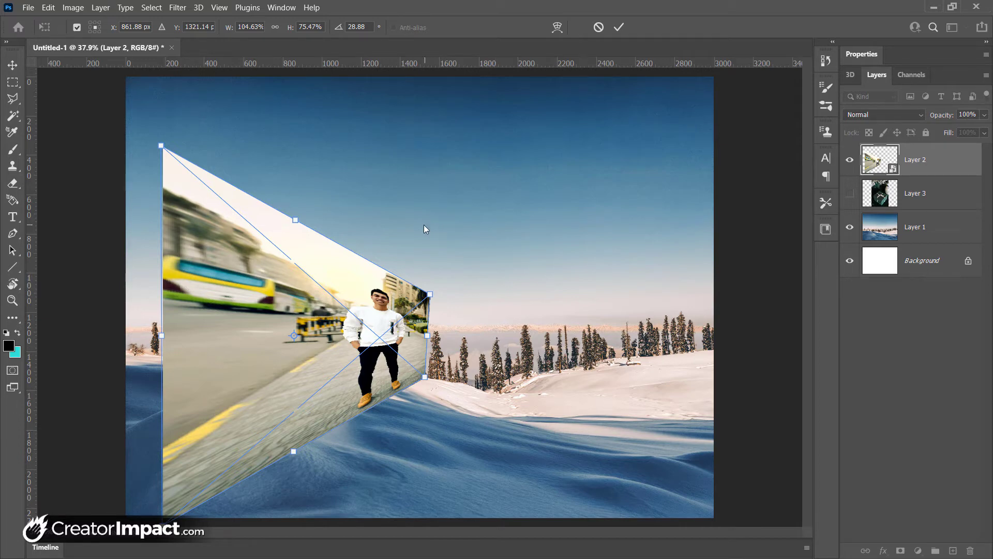
key(Return)
key(l)
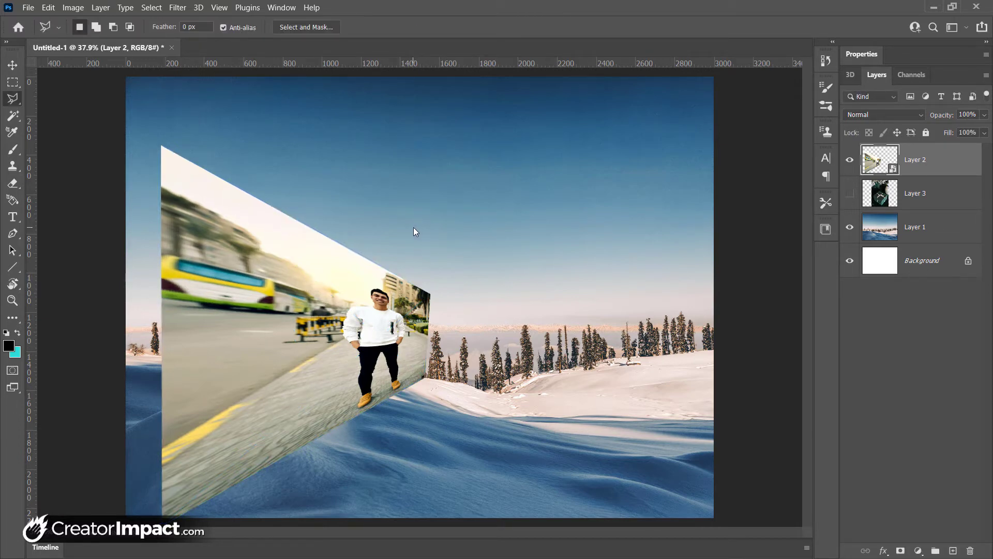
key(ctrl+z)
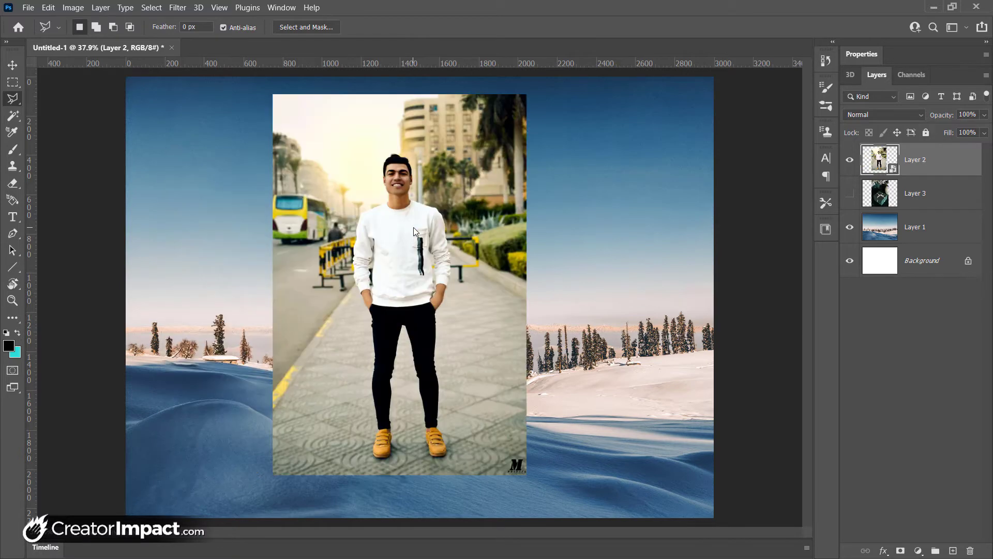
Warp Layer 2 with a custom warp, bending its left edge into an S-curve and its bottom edge upward
click(48, 7)
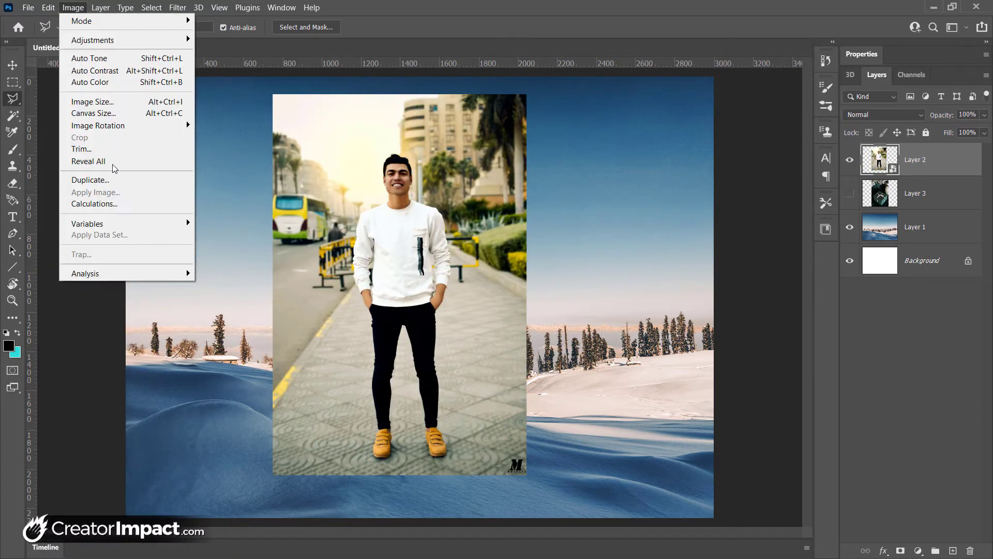
mouse_move(166, 296)
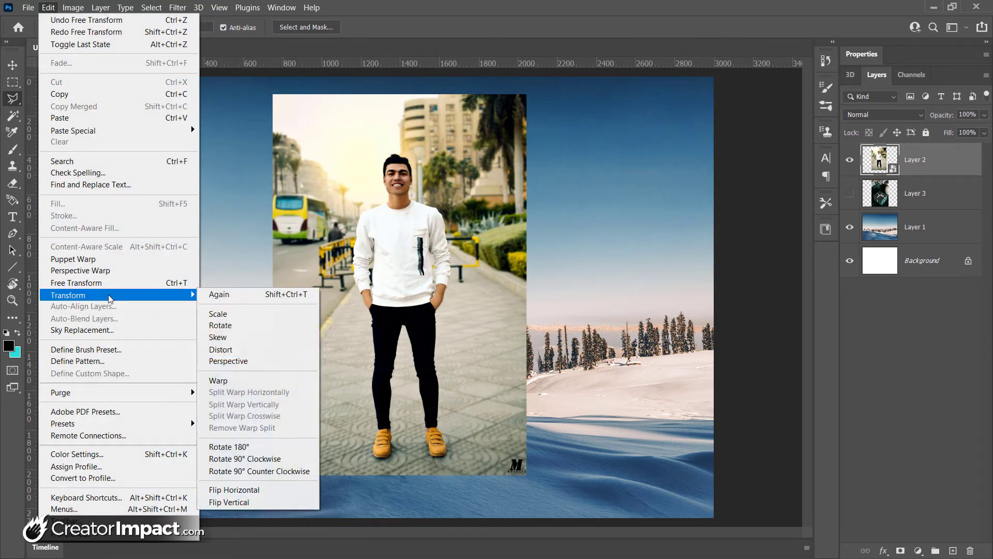
click(237, 380)
drag(273, 355, 163, 186)
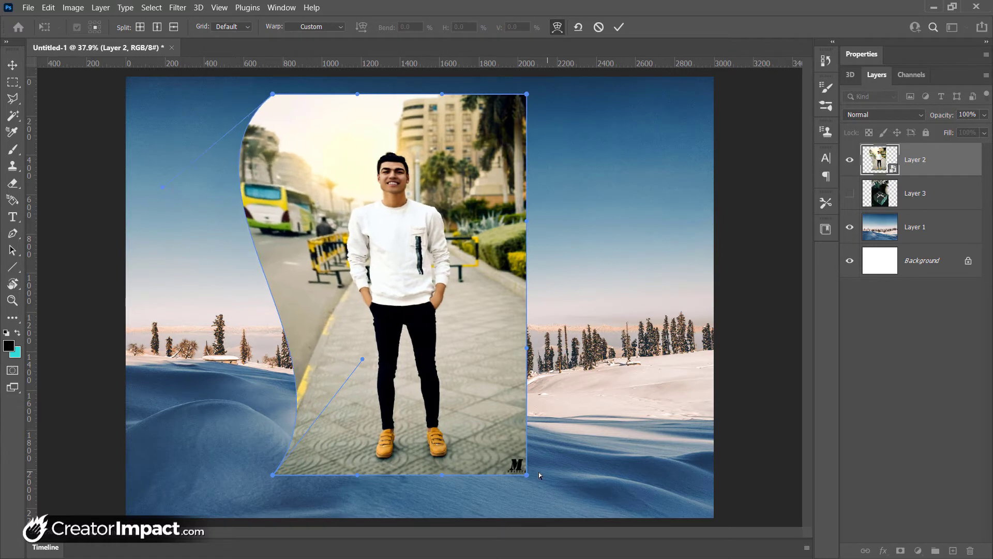
drag(449, 479, 500, 368)
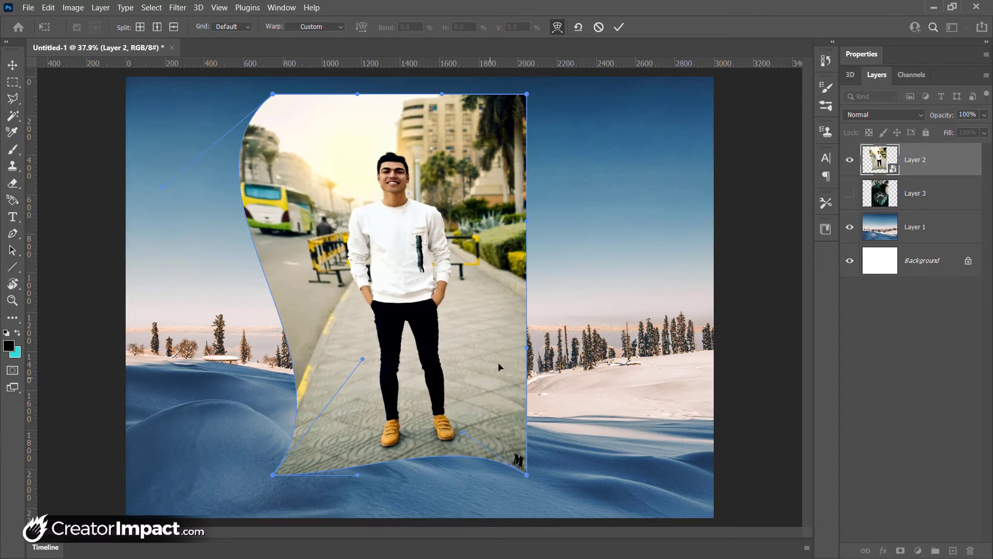
Bend the warp's right edge outward near its upper part and inward near its lower part, and bulge the top edge upward
right_click(526, 350)
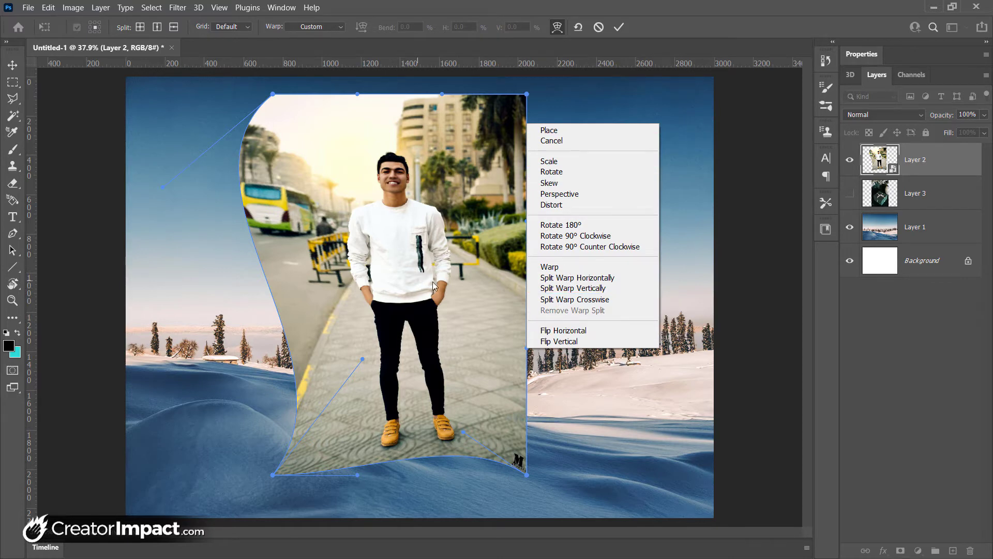
click(548, 349)
drag(527, 351, 394, 340)
drag(442, 103, 383, 53)
drag(526, 222, 615, 253)
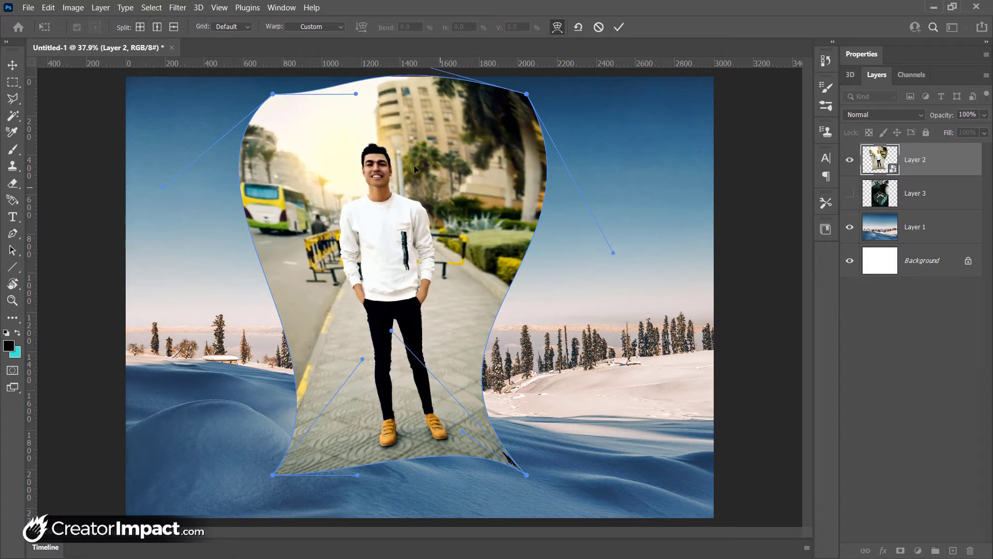
Split the warp vertically just left of the man, shift the split's bottom point right, and bend its upper part to the right
click(157, 28)
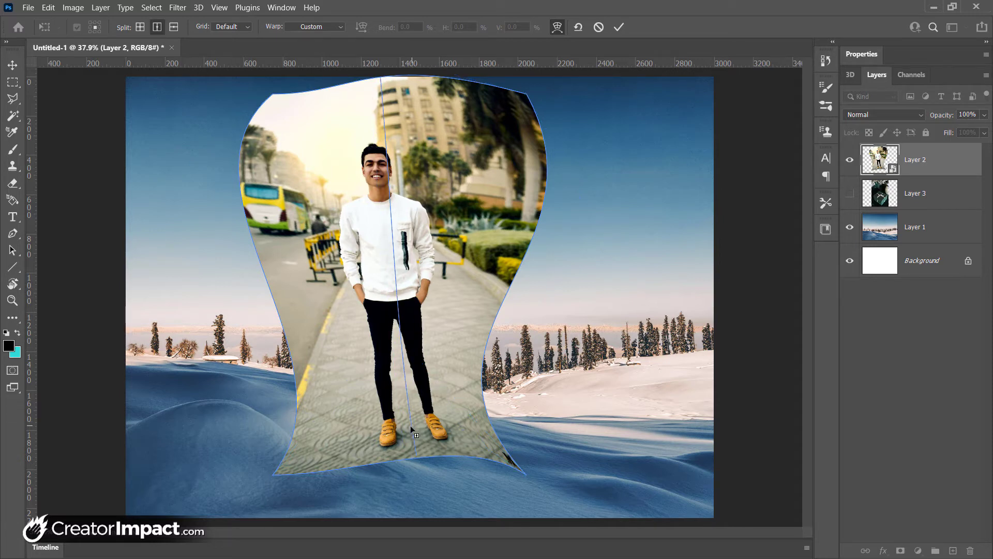
click(353, 415)
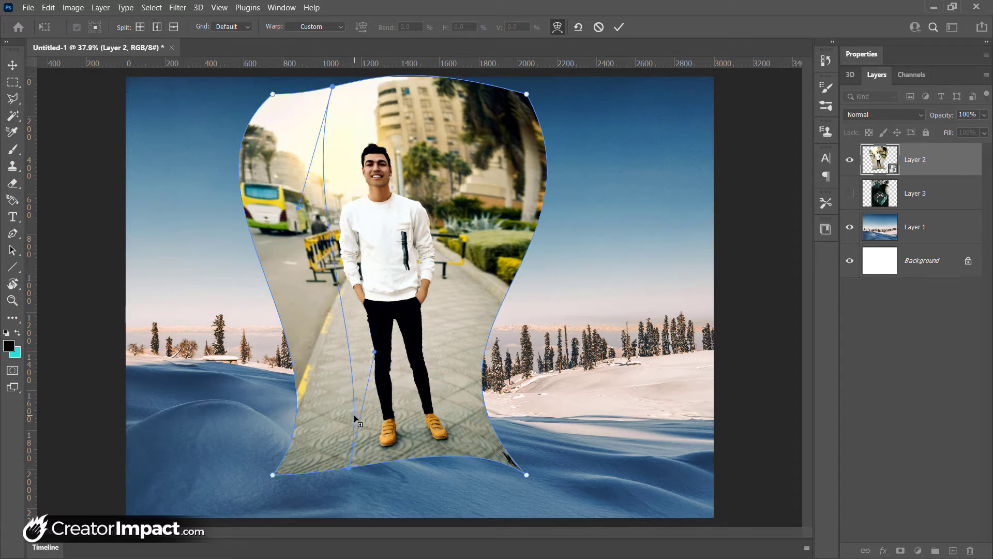
drag(359, 468, 403, 463)
click(174, 27)
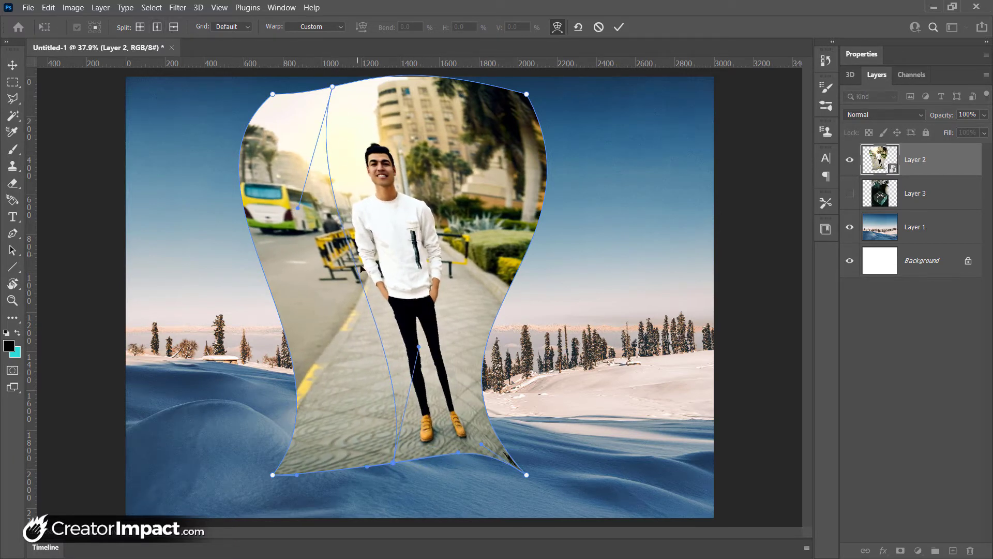
drag(298, 208, 453, 201)
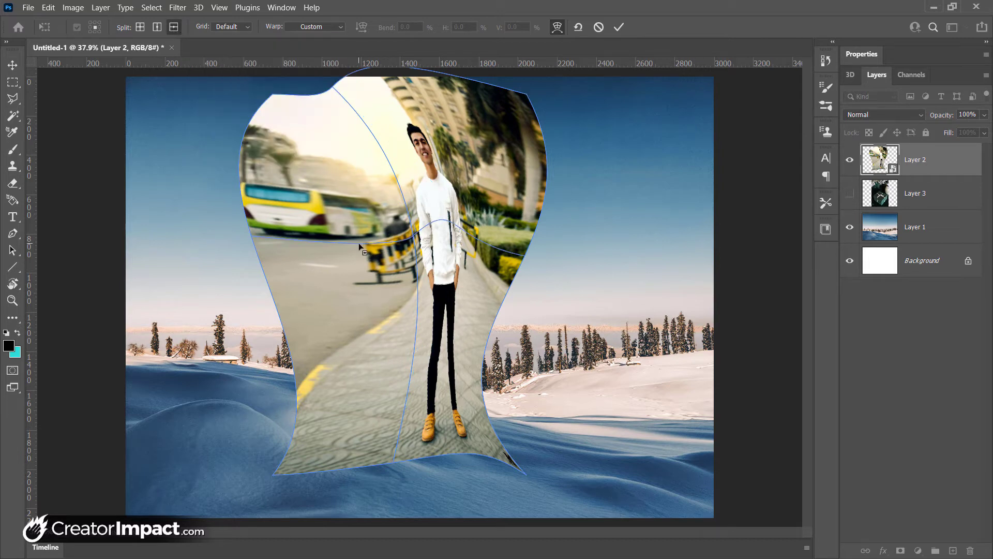
Split the warp horizontally at about hip height, curve the split upward on the left, and shift the crossing point left
click(353, 302)
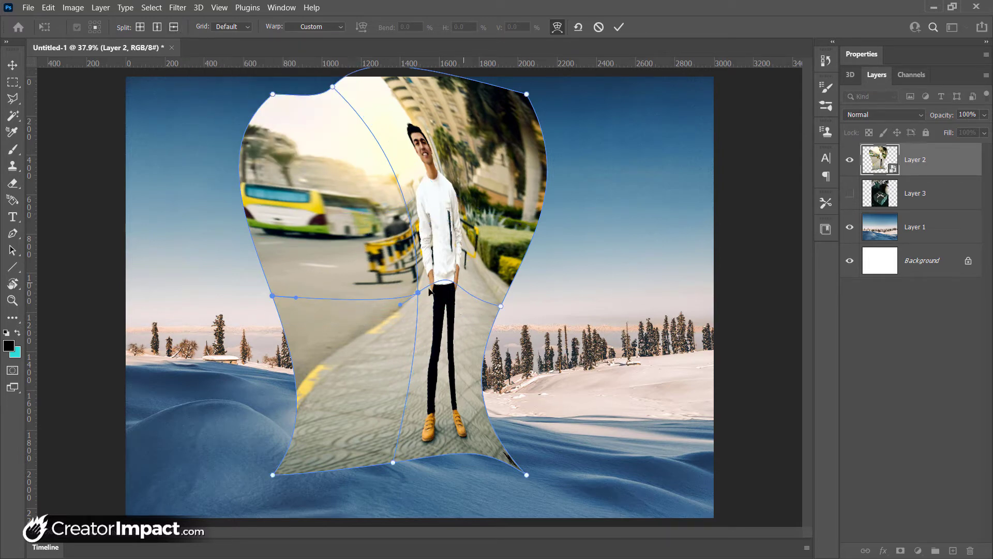
drag(402, 306, 253, 149)
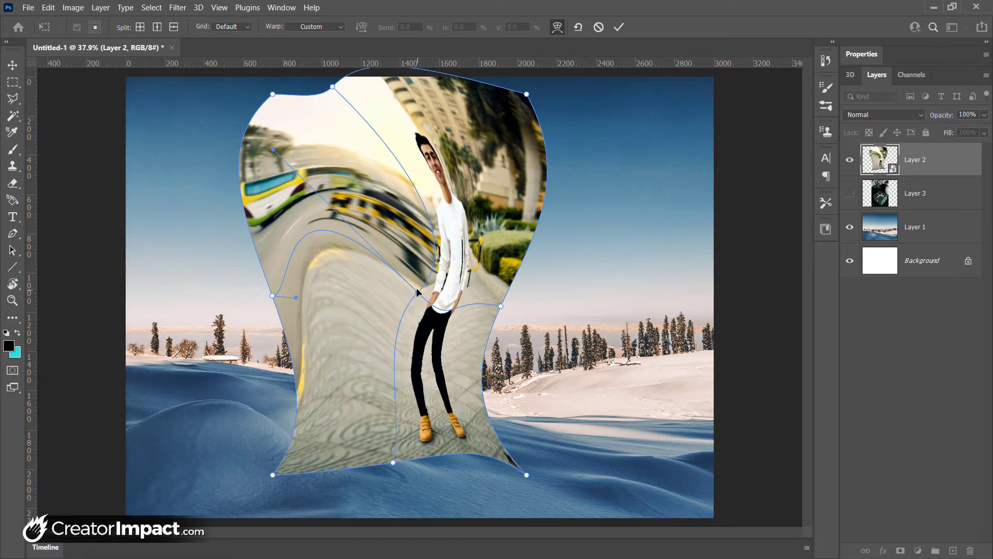
drag(418, 292, 390, 291)
drag(428, 330, 453, 350)
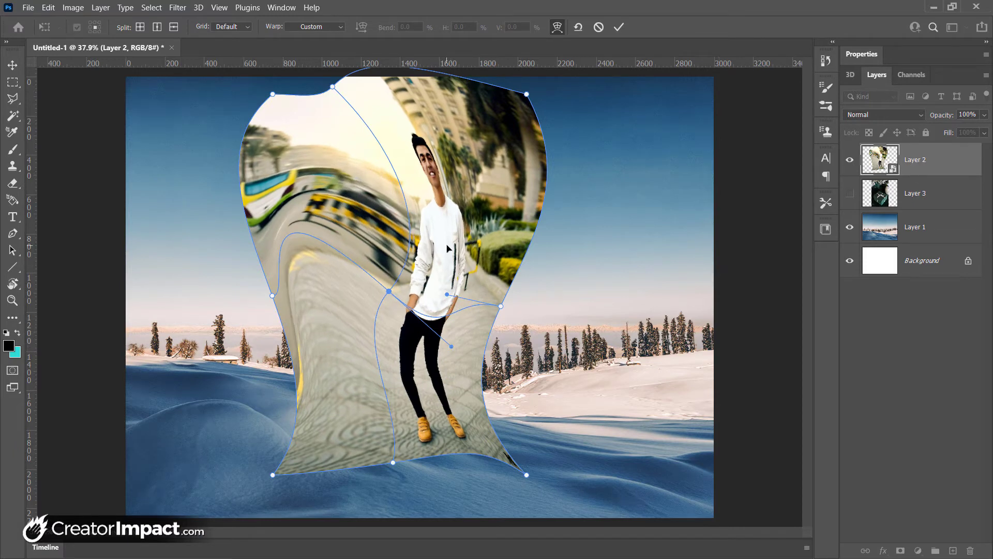
Undo the warp splits and the right and top edge bends, back to the warp with only the left and bottom edges bent
key(ctrl+z)
key(ctrl+z)
key(ctrl+z)
key(ctrl+z)
key(ctrl+z)
key(ctrl+z)
key(ctrl+z)
key(ctrl+z)
key(ctrl+z)
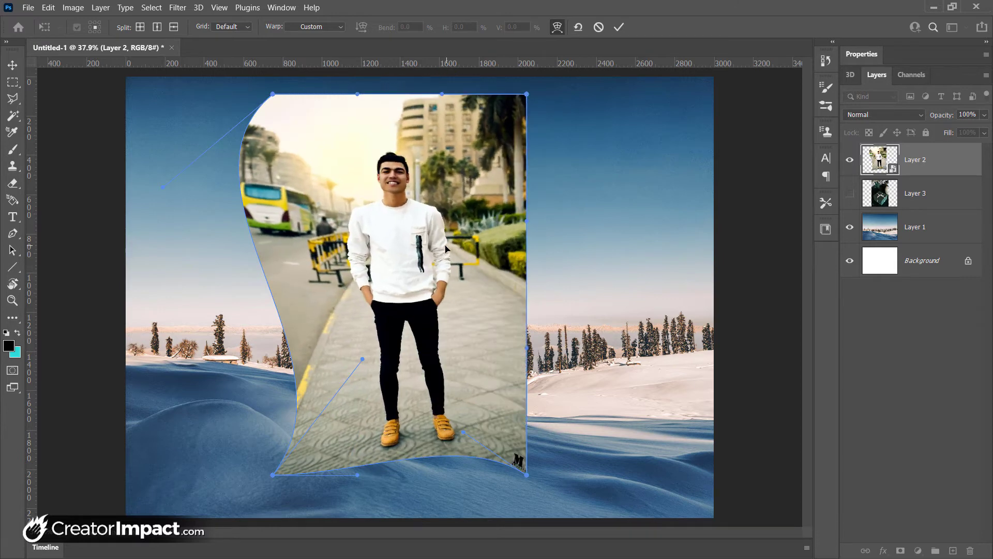
Split the warp horizontally at the man's hips, arch the split upward, apply the warp, and undo it
click(174, 26)
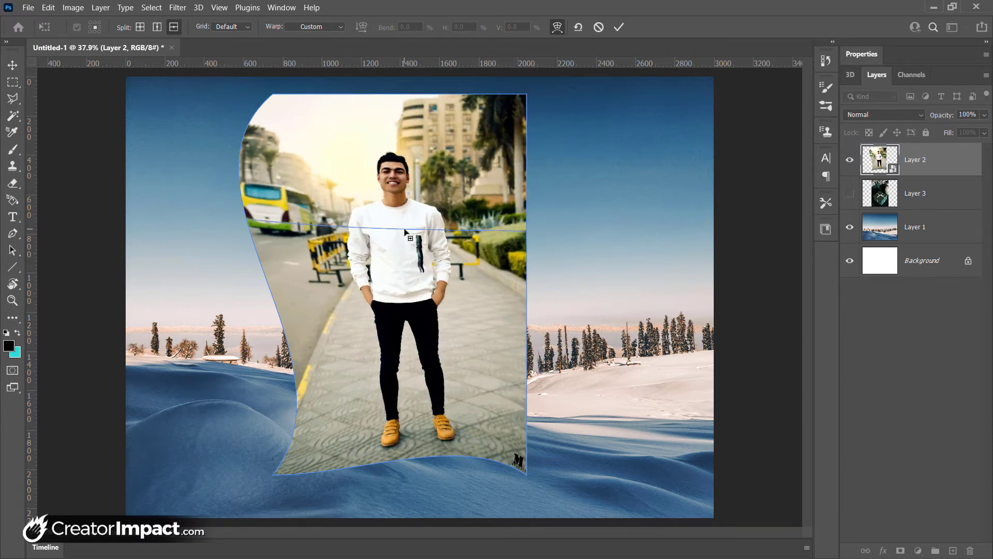
click(406, 301)
drag(446, 300, 442, 195)
drag(357, 305, 337, 239)
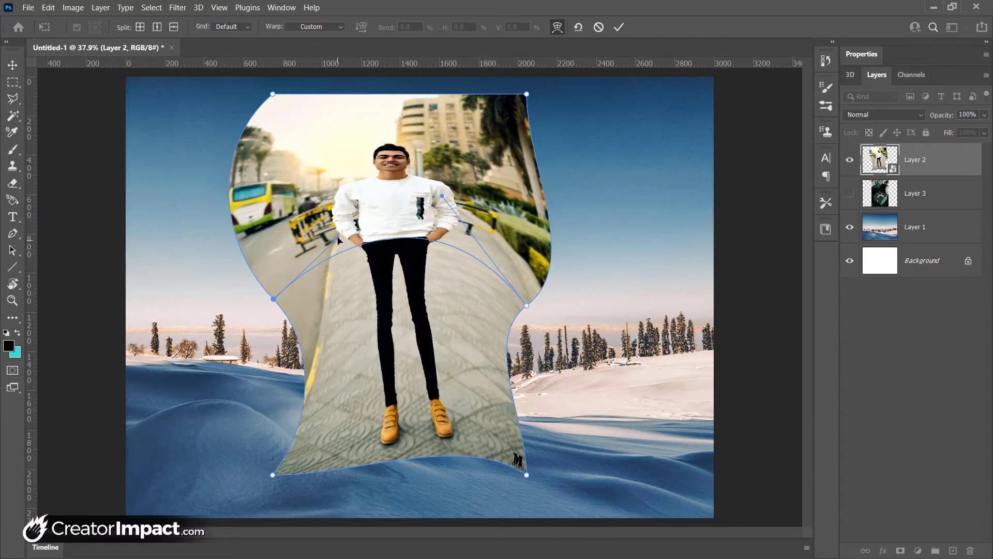
key(Return)
key(l)
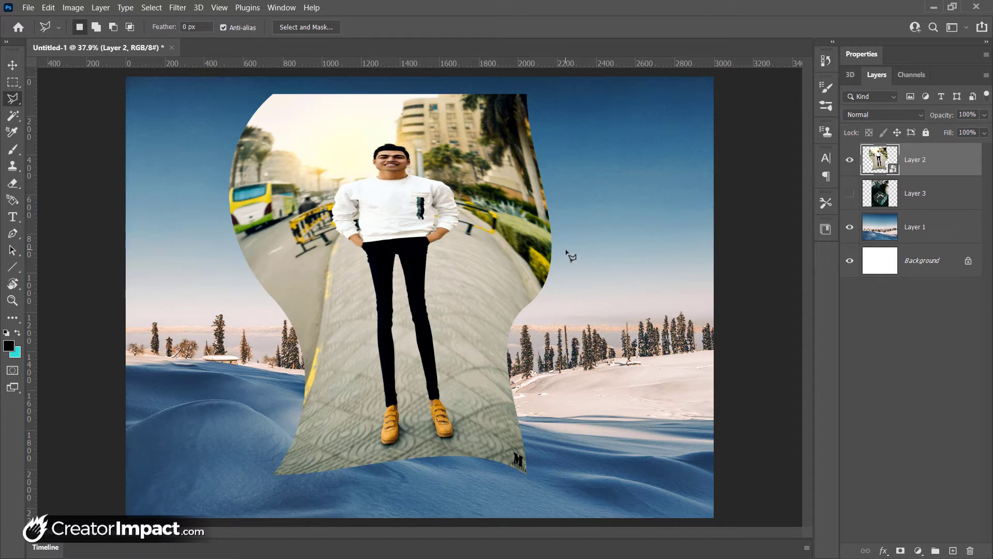
key(ctrl+z)
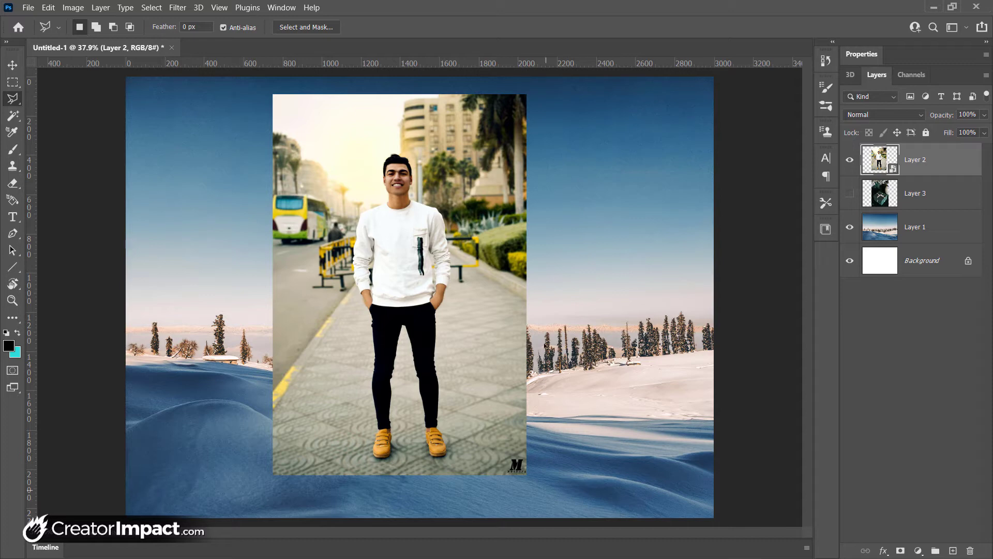
Warp the man's photo layer by pulling its bottom-left corner outward and down, then shift the bottom edge's left handle outward
click(48, 7)
mouse_move(83, 295)
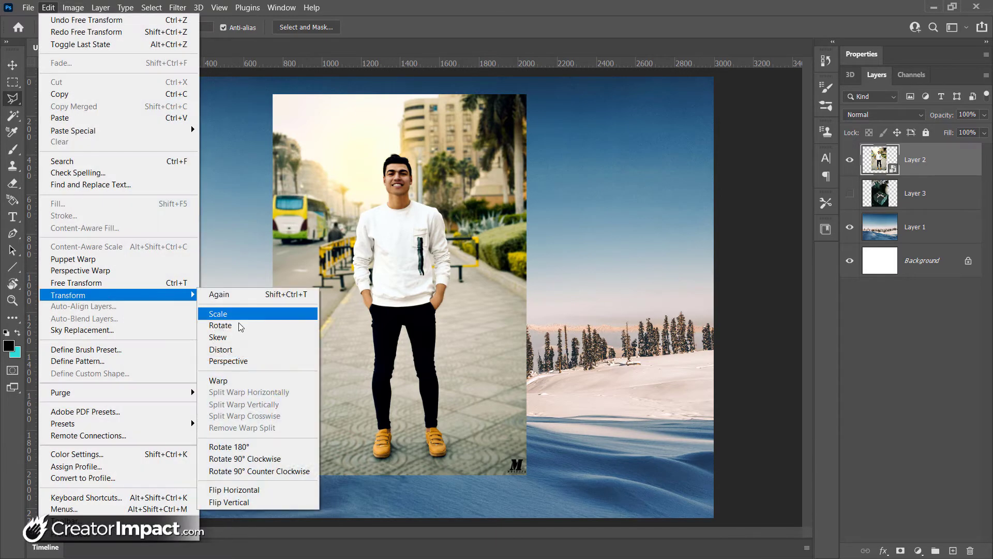
click(246, 381)
drag(273, 476, 184, 503)
mouse_move(273, 348)
mouse_down()
mouse_move(194, 335)
mouse_move(289, 343)
mouse_up()
right_click(267, 312)
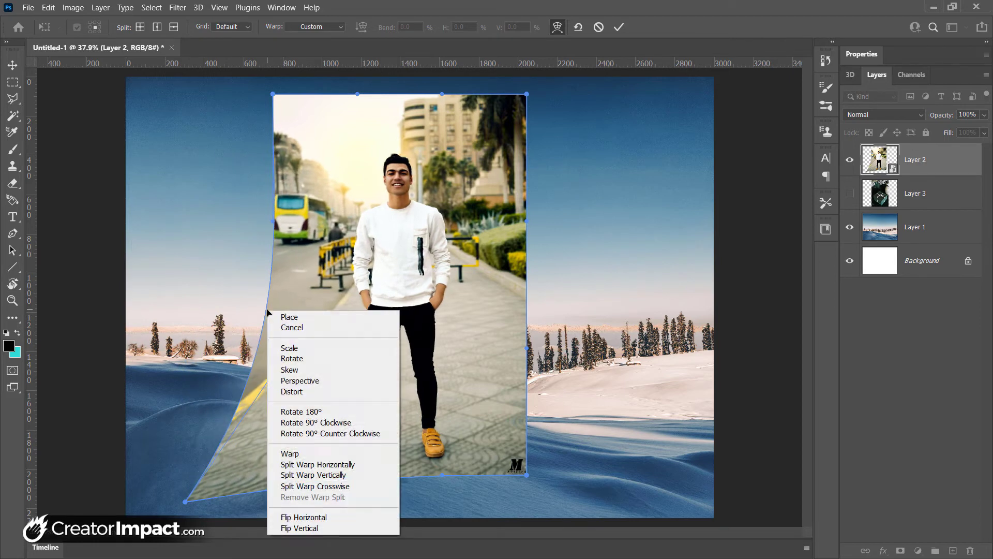
click(368, 259)
drag(356, 481, 319, 489)
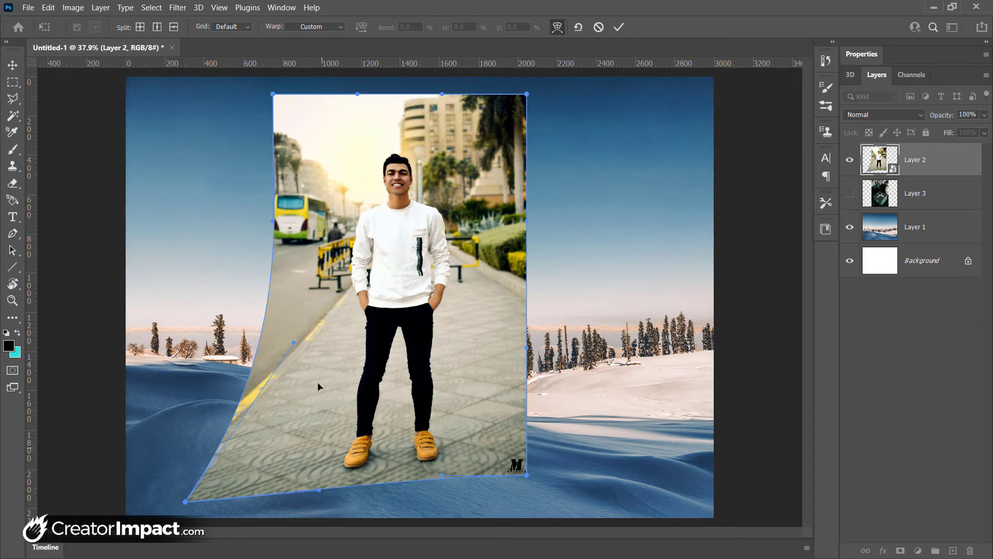
Move both curve handles of the warp's left edge outward so the edge runs straight between its corners
drag(293, 342, 231, 322)
drag(274, 222, 246, 224)
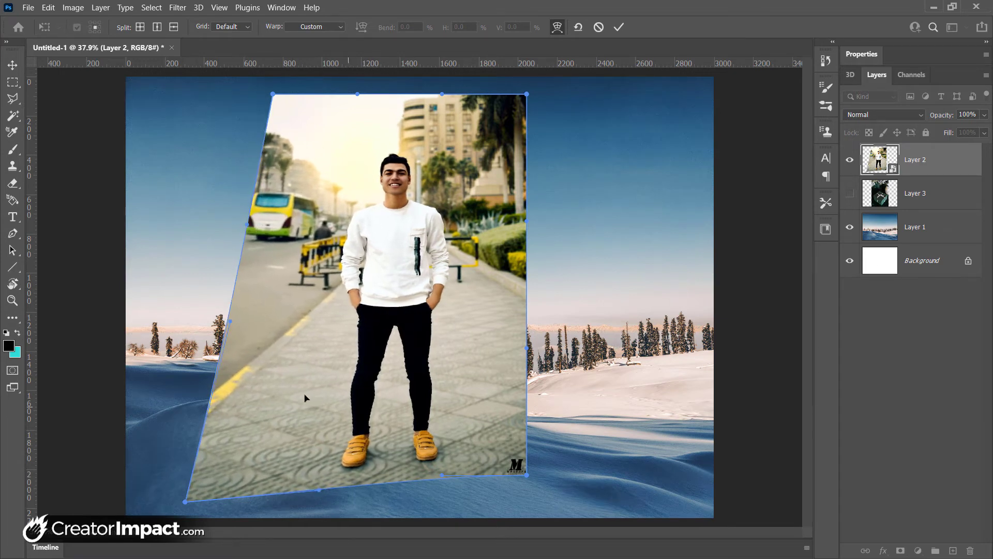
drag(228, 324, 225, 324)
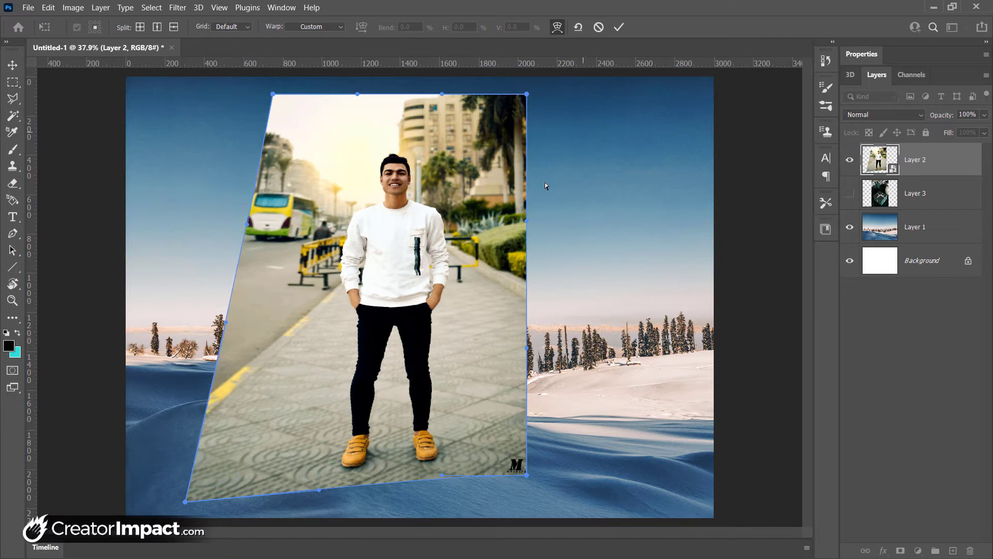
Bend the photo's right edge inward above and outward below into an S-curve, then cancel the warp
drag(525, 225, 441, 218)
drag(527, 350, 693, 366)
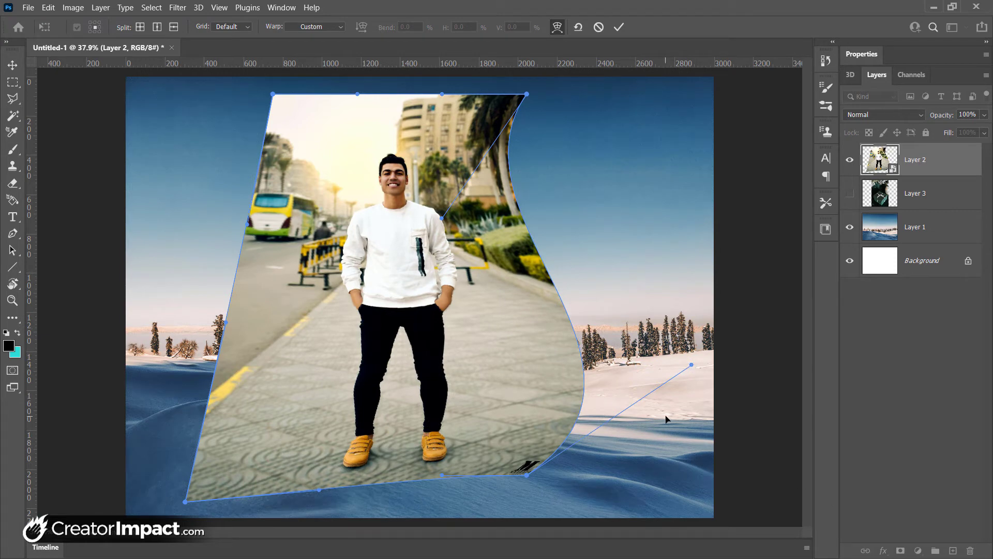
key(Escape)
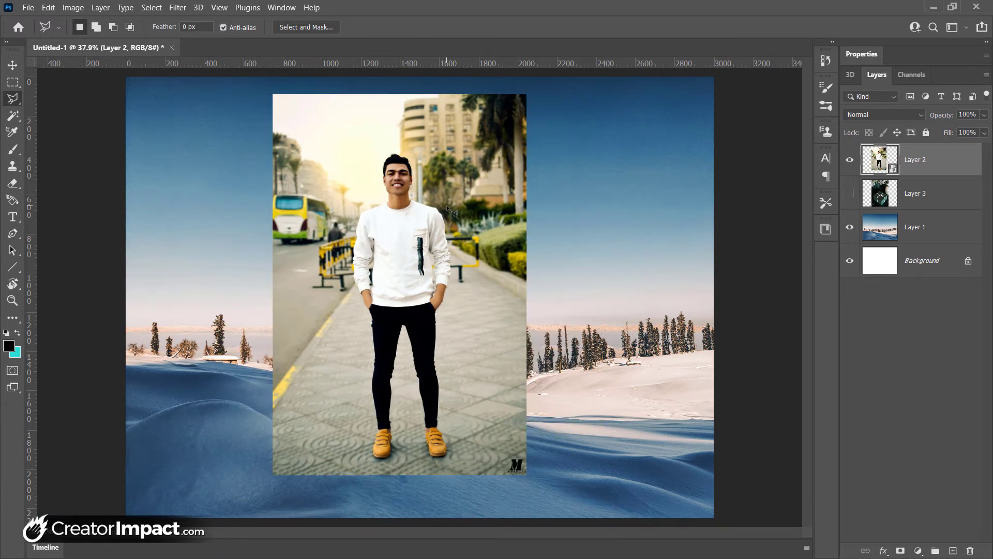
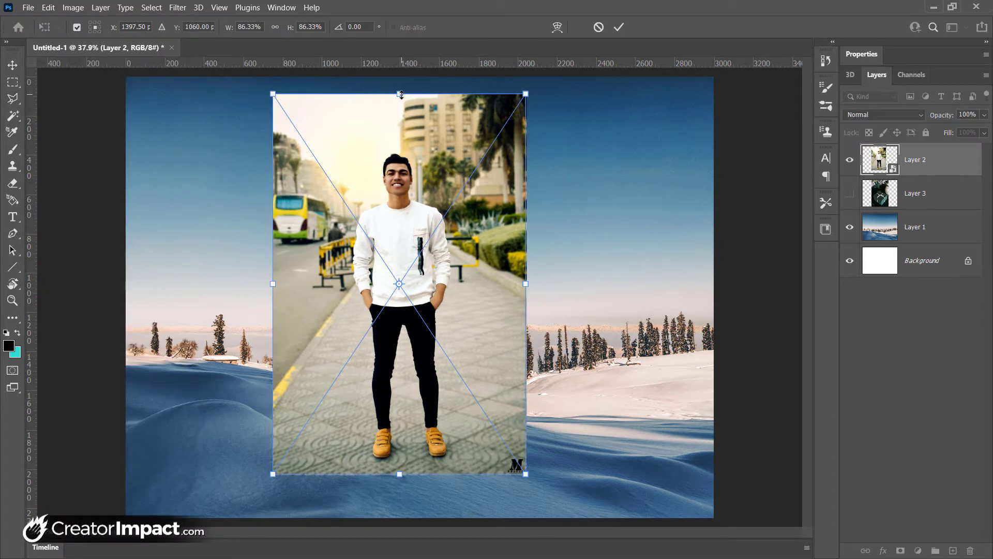
Free-transform the photo to 89.24% height at its top edge, try widening it and undo that, and shift the photo down
mouse_move(401, 100)
mouse_down()
mouse_move(400, 224)
mouse_move(400, 80)
mouse_up()
drag(525, 280, 569, 271)
key(ctrl+z)
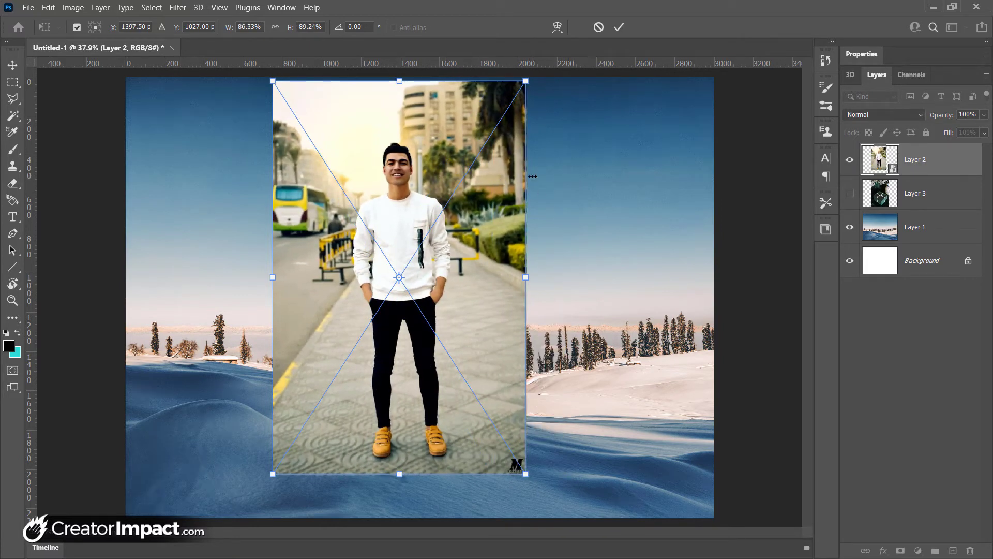
drag(568, 177, 529, 207)
key(ctrl+z)
drag(398, 107, 398, 124)
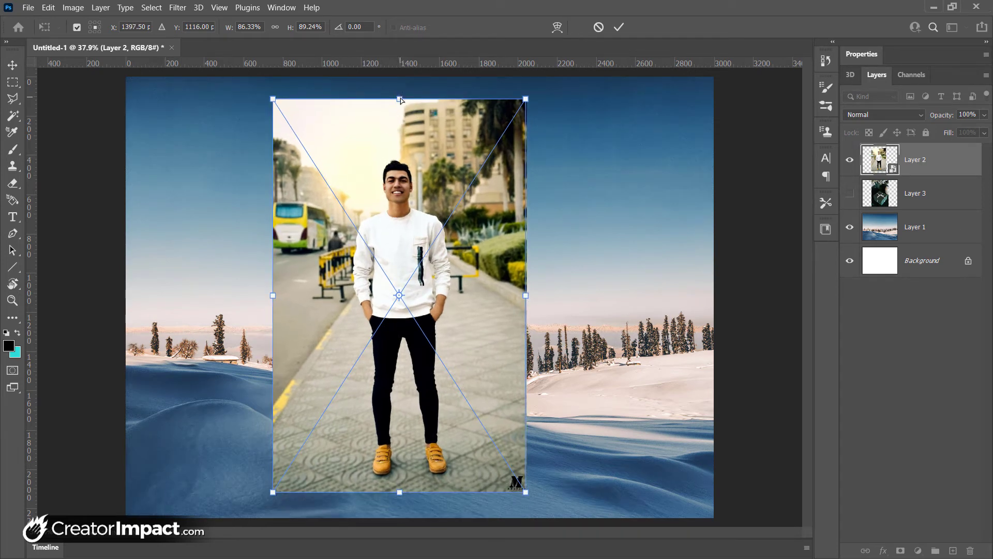
Lower the photo's top edge to 77.52% height and pull both top corners inward to taper it
drag(394, 106, 425, 144)
drag(553, 148, 470, 151)
drag(311, 152, 351, 155)
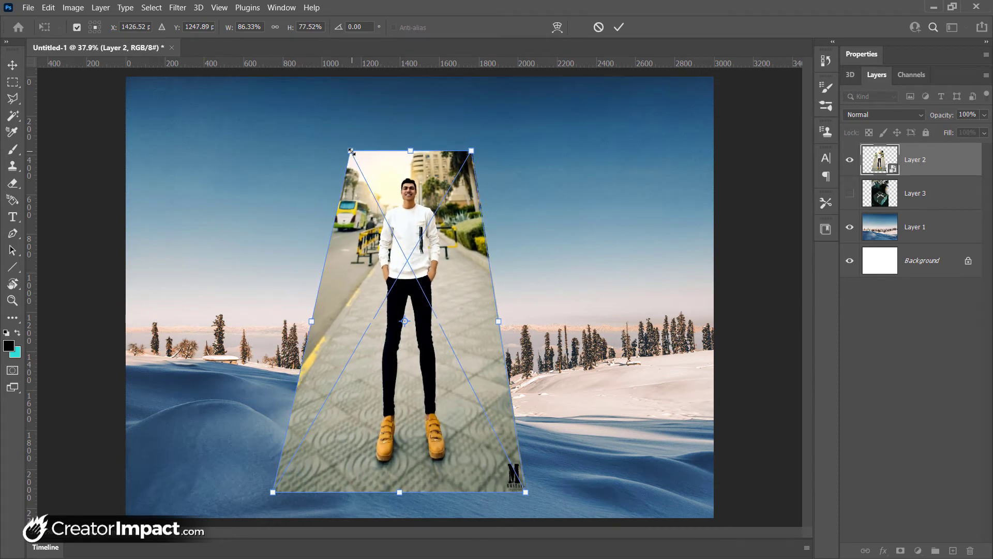
Distort the photo by pulling both top corners outward and up, then adjust the top edge and top-left corner
drag(352, 155, 256, 136)
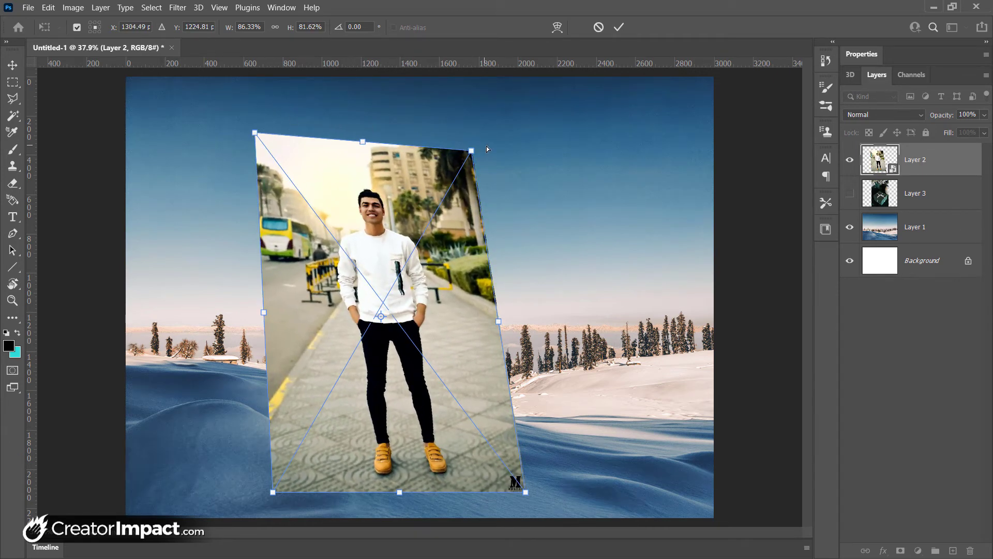
drag(471, 151, 539, 107)
drag(396, 119, 393, 125)
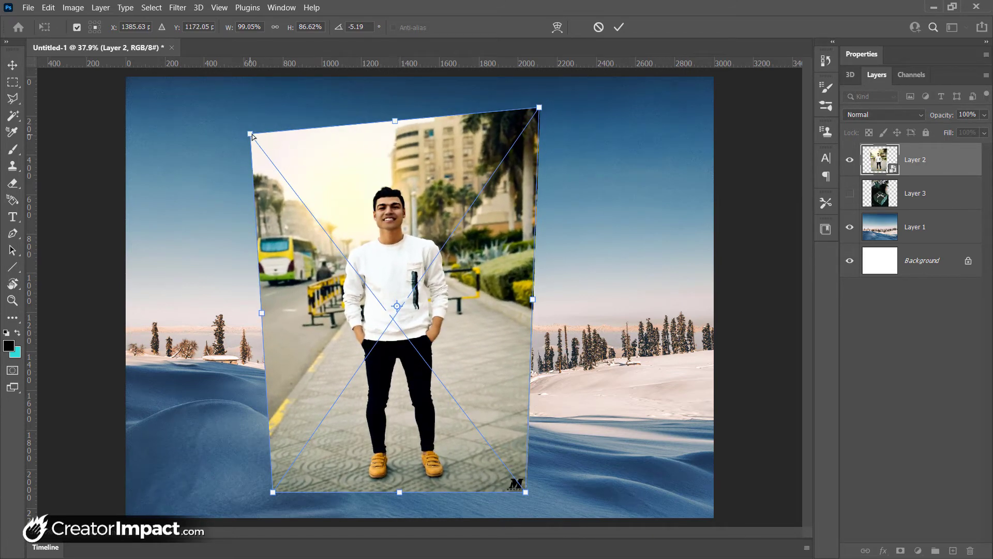
drag(252, 136, 274, 111)
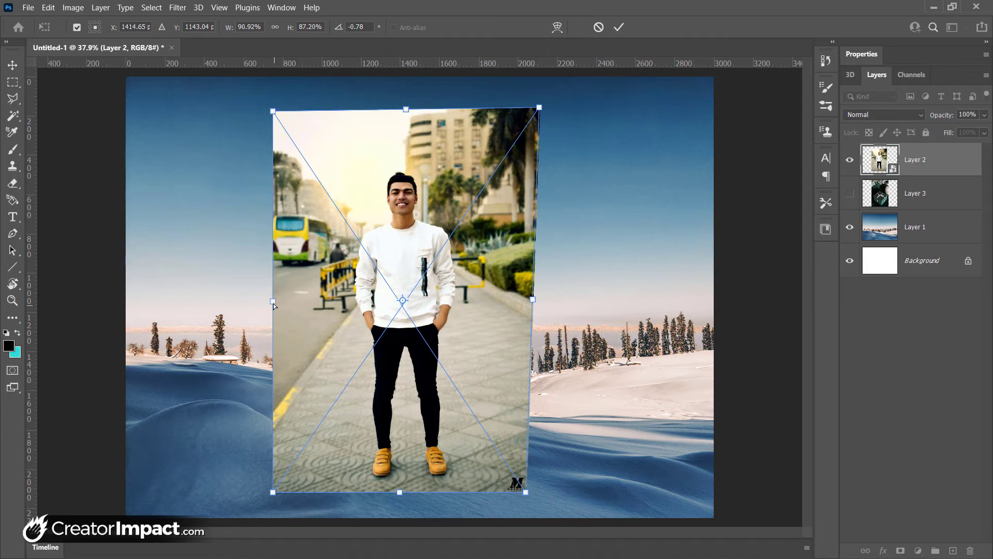
Shift the photo's left edge outward, rotate the photo slightly counterclockwise, apply the transform, and undo it
drag(274, 305, 247, 302)
drag(219, 264, 223, 306)
key(Return)
key(l)
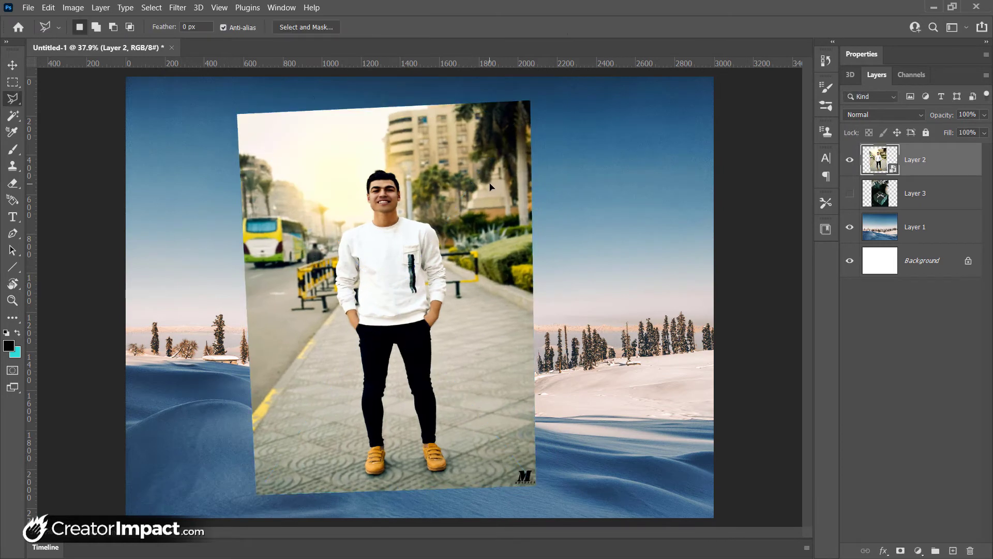
key(ctrl+z)
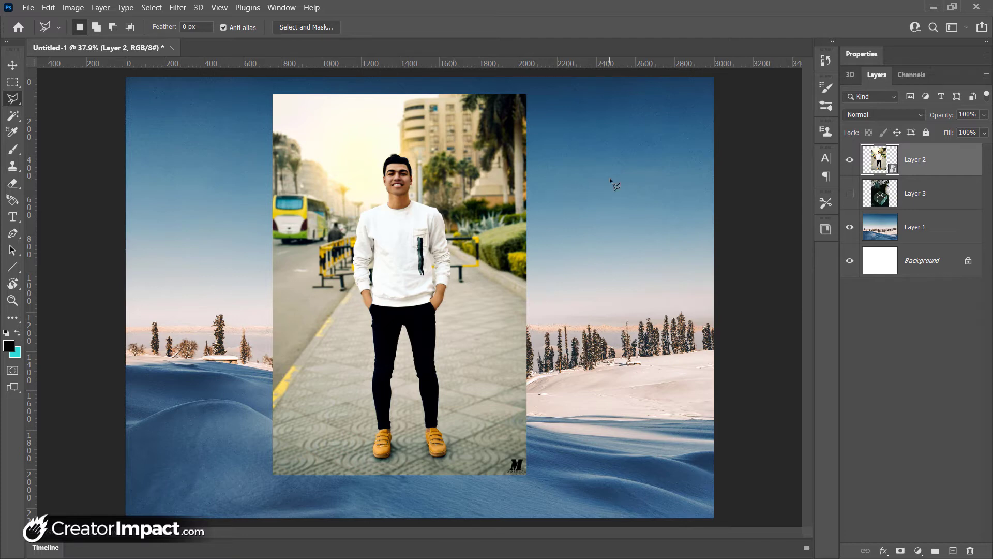
Free-transform the photo with a rotation of about 4°, distort its top edge and top-right corner inward, apply, and undo it
key(ctrl+t)
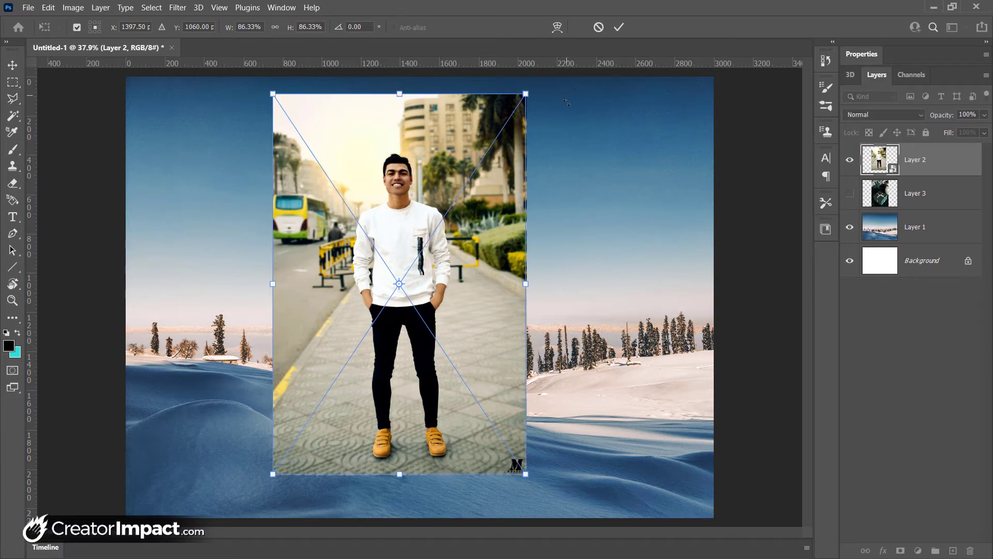
drag(566, 102, 538, 131)
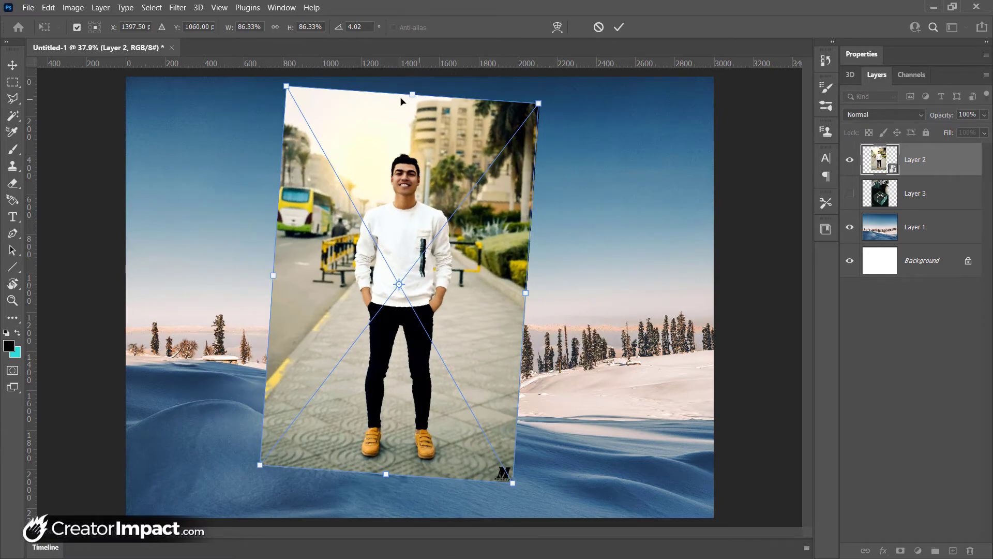
drag(402, 100, 404, 202)
drag(541, 206, 451, 285)
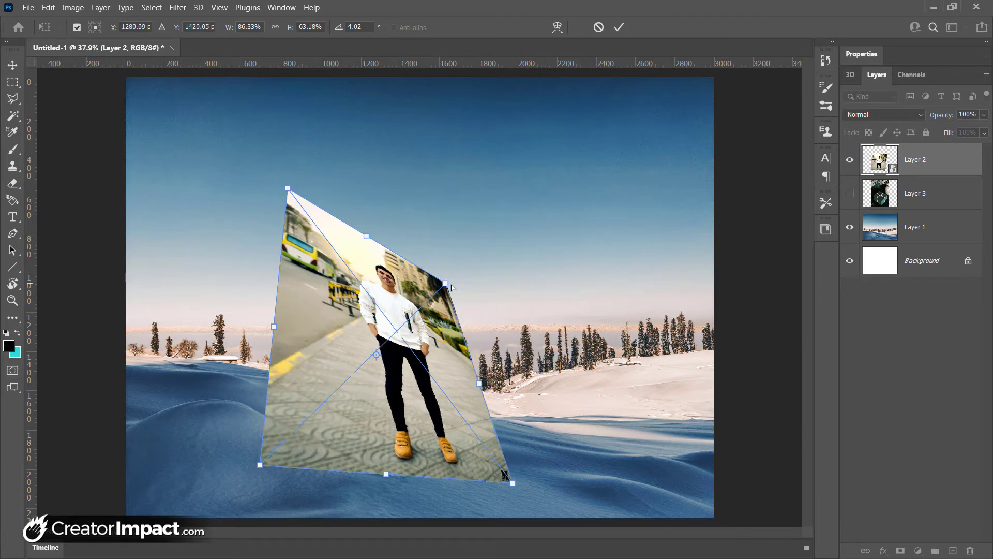
key(Return)
key(l)
key(ctrl+z)
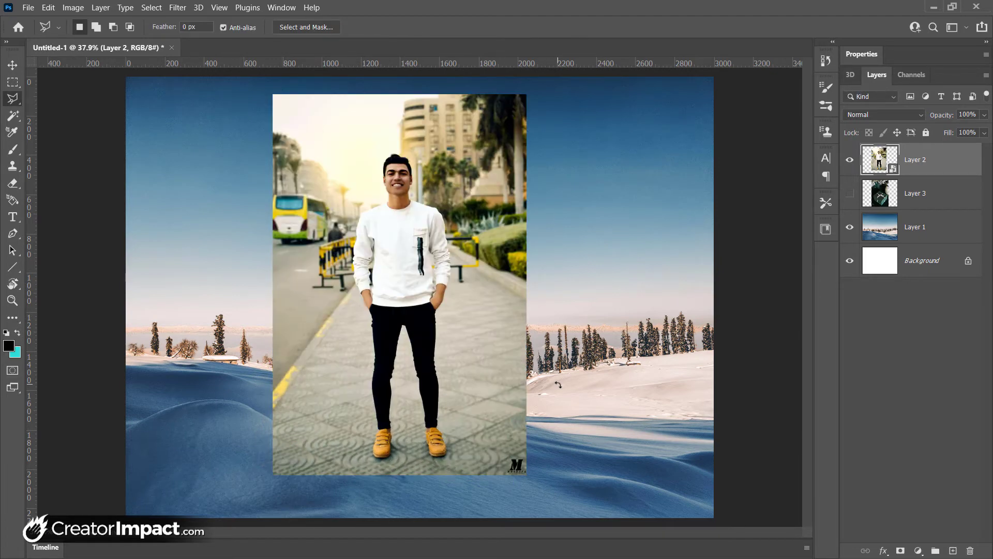
click(48, 7)
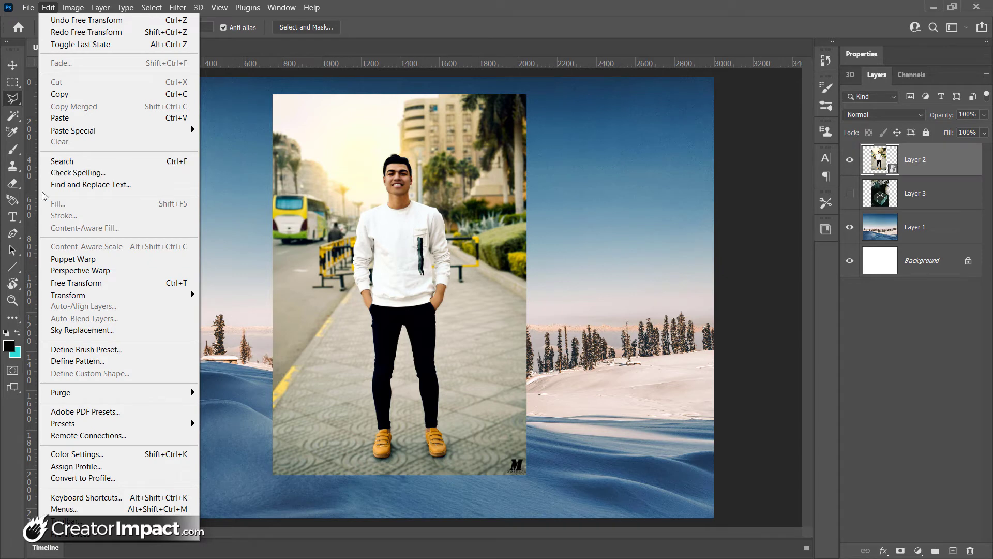
click(898, 172)
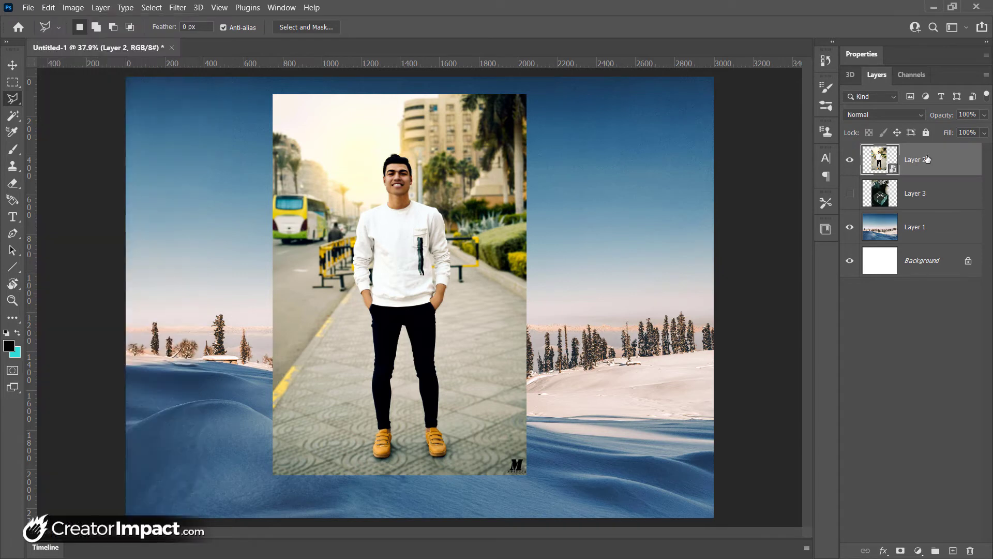
click(48, 7)
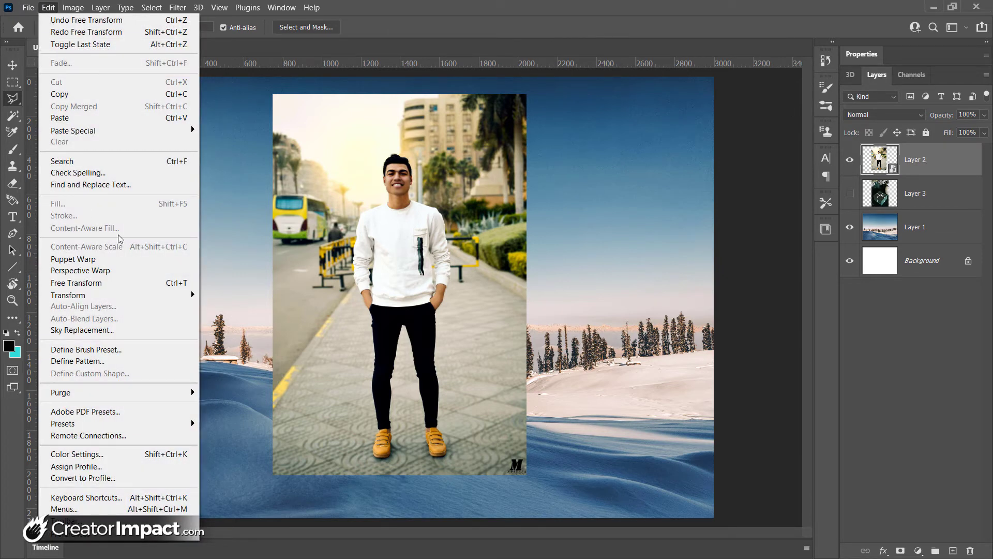
click(924, 175)
Select a rectangular area around the man with the Rectangular Marquee tool, keeping his photo layer active
key(m)
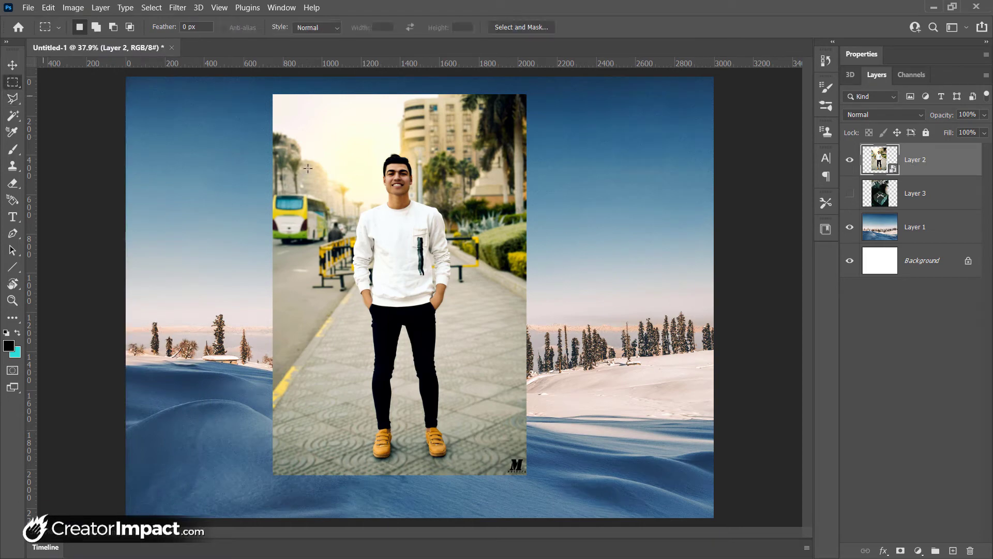
drag(311, 149, 495, 471)
click(48, 7)
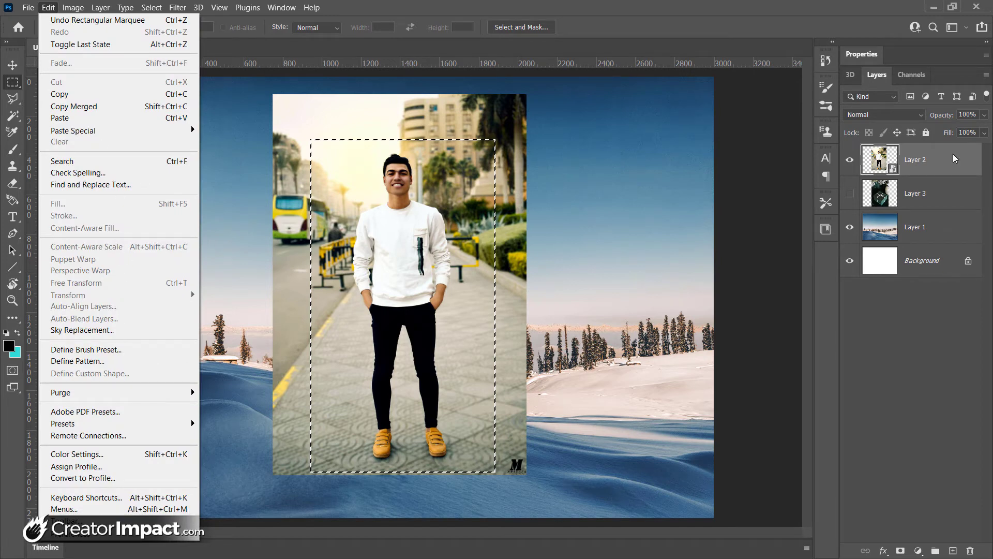
click(923, 165)
Rasterize the man's smart object layer and clear the rectangular selection
right_click(919, 162)
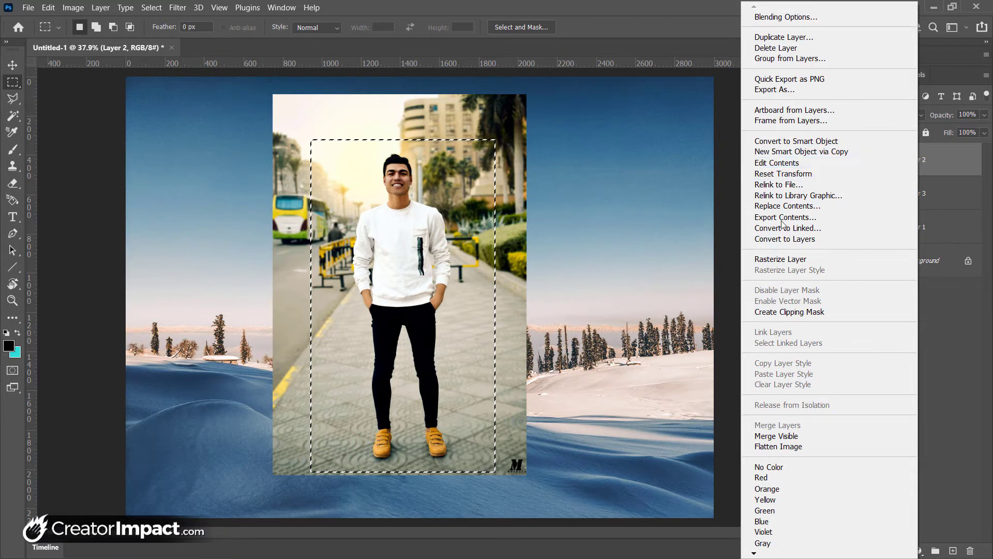
click(788, 261)
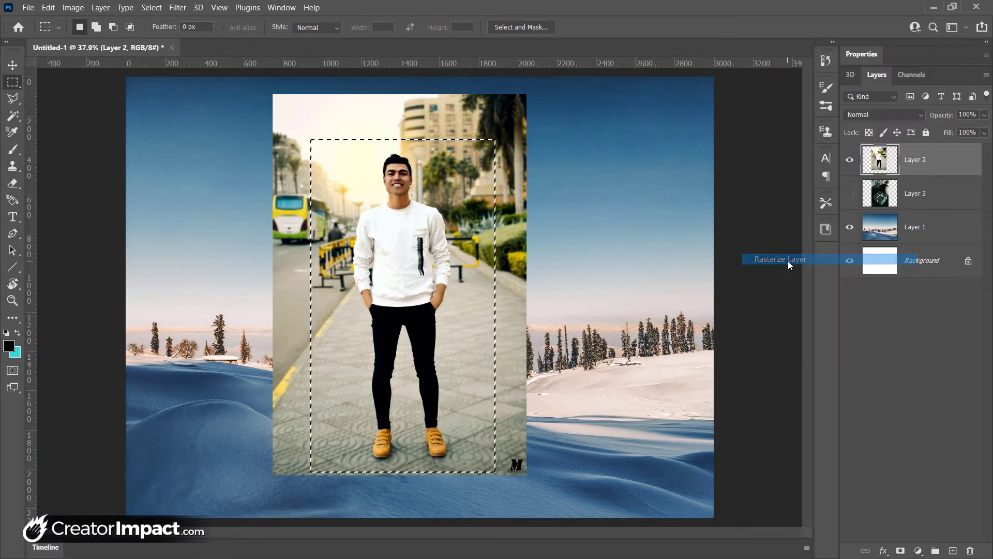
key(ctrl+d)
Shorten the whole photo from its bottom edge with Content-Aware Scale, apply it, and undo it
click(47, 7)
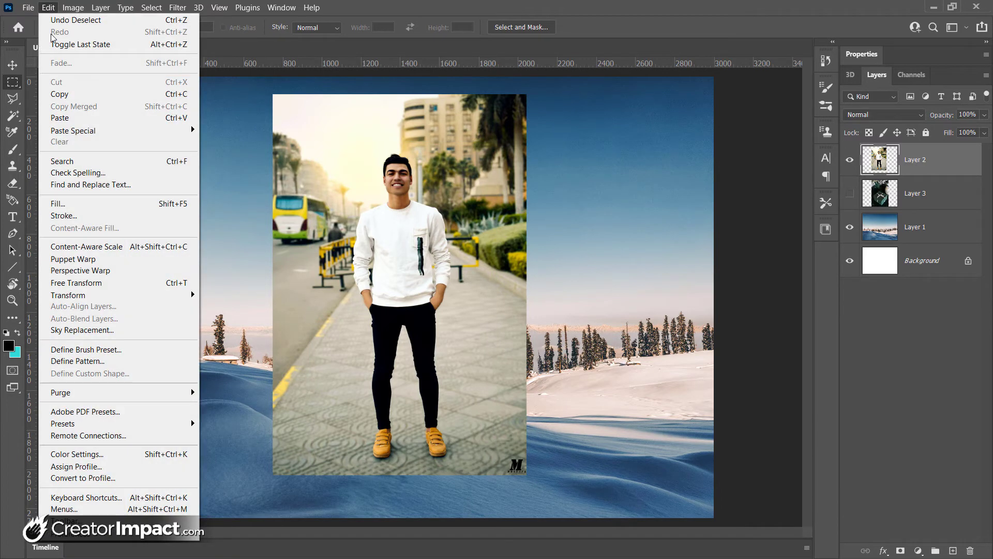
click(111, 245)
drag(527, 475, 528, 423)
key(Return)
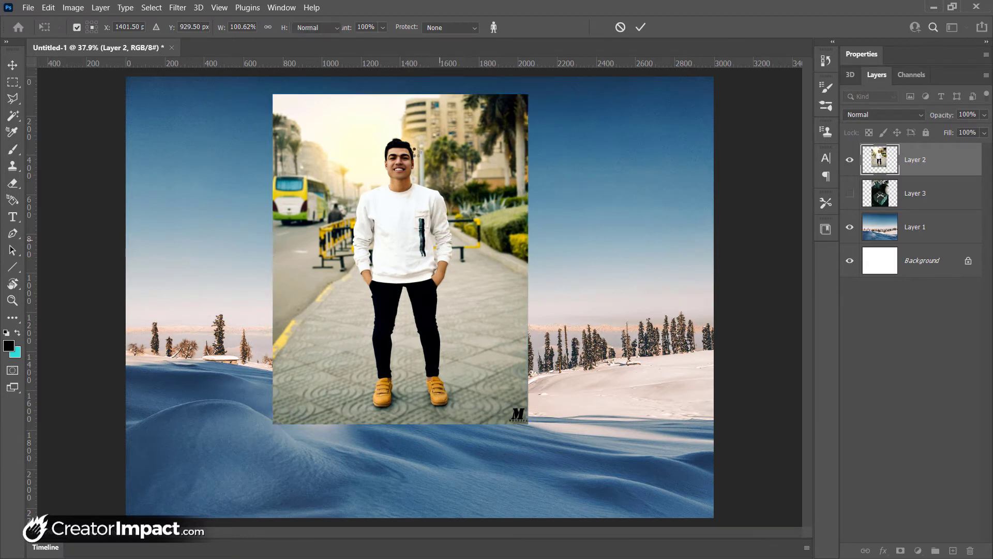
key(m)
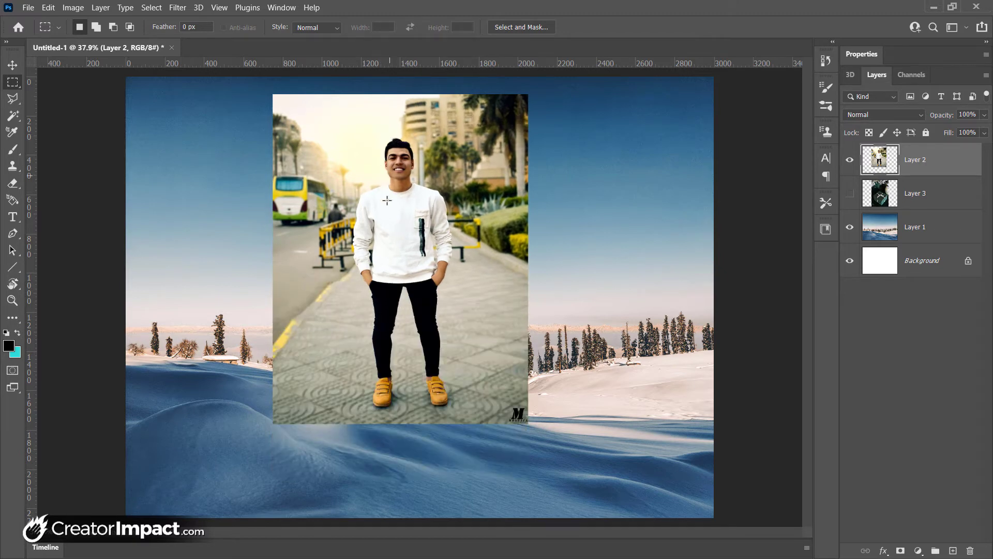
key(ctrl+z)
Select a rectangular area tightly around the man from above his head to below his shoes
click(48, 8)
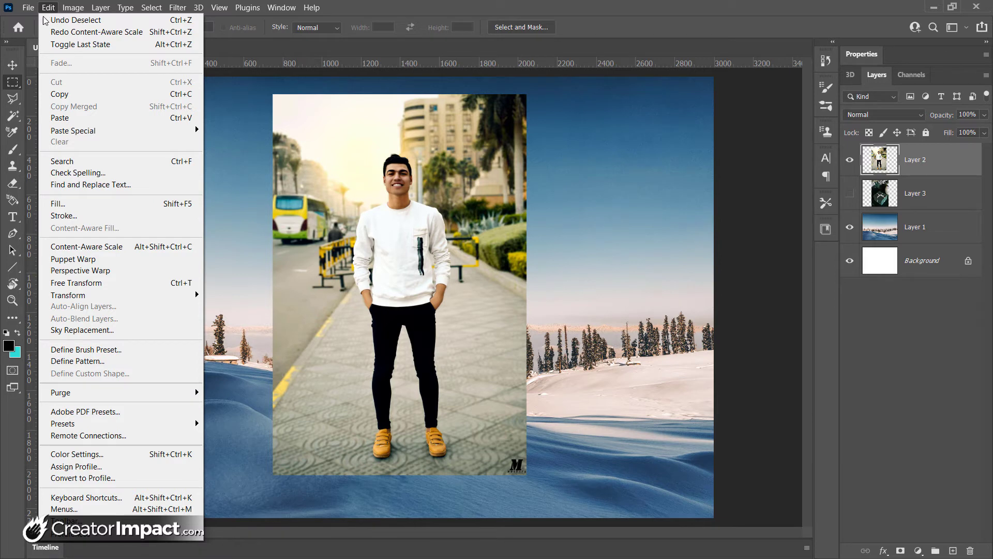
click(939, 157)
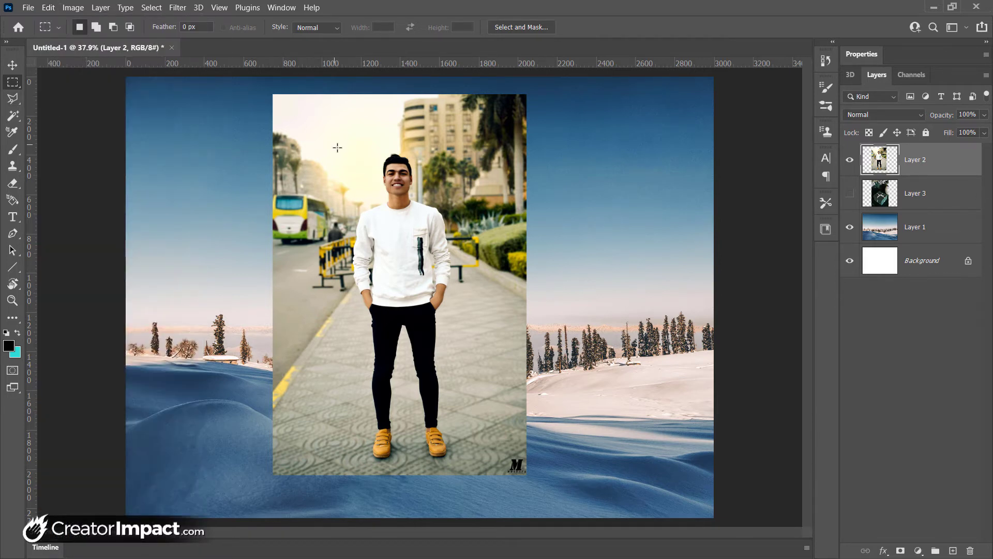
drag(335, 143, 484, 468)
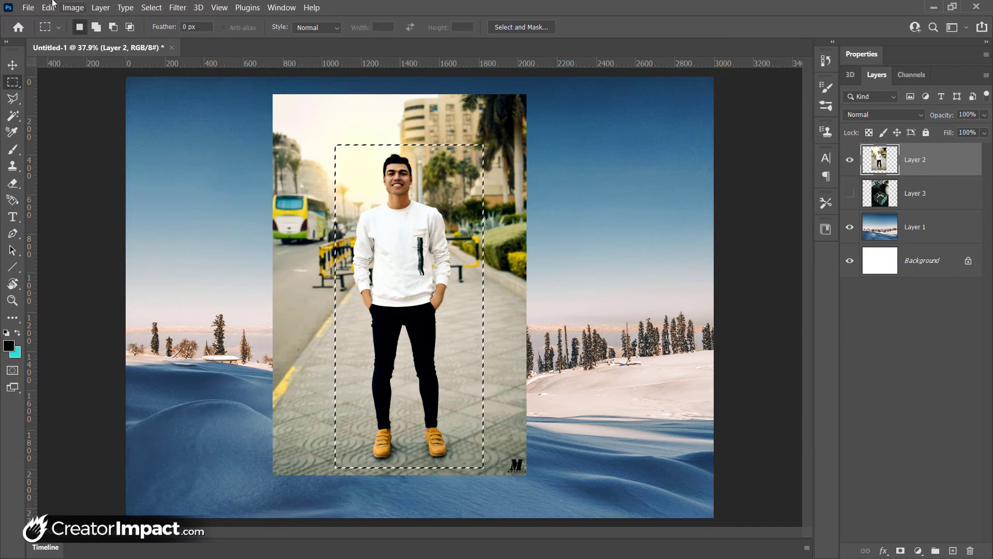
Start Content-Aware Scale on the selected area around the man, narrow it from both sides and shorten it, then reshape its proportions
click(48, 8)
click(98, 247)
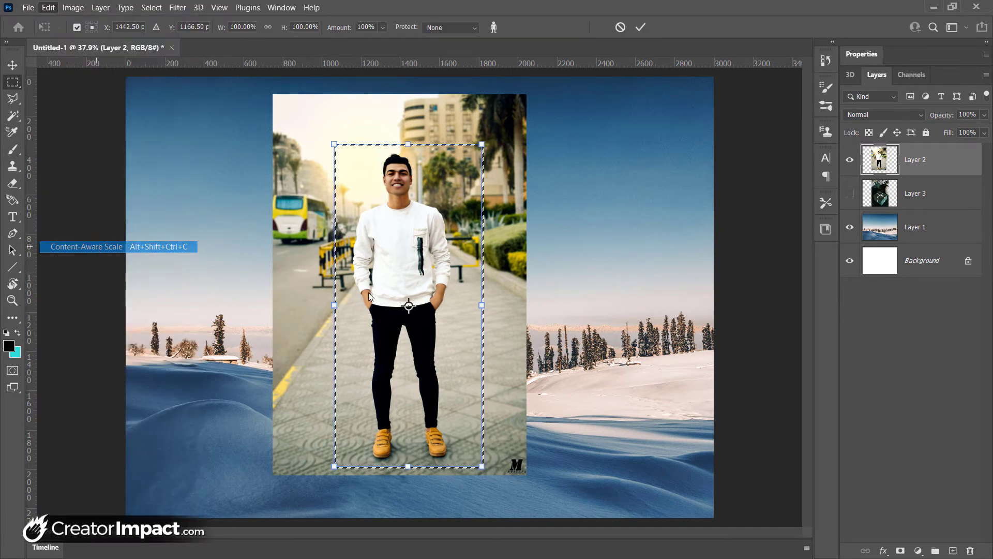
mouse_move(471, 308)
mouse_down()
mouse_move(439, 307)
mouse_move(470, 307)
mouse_up()
drag(334, 309, 369, 308)
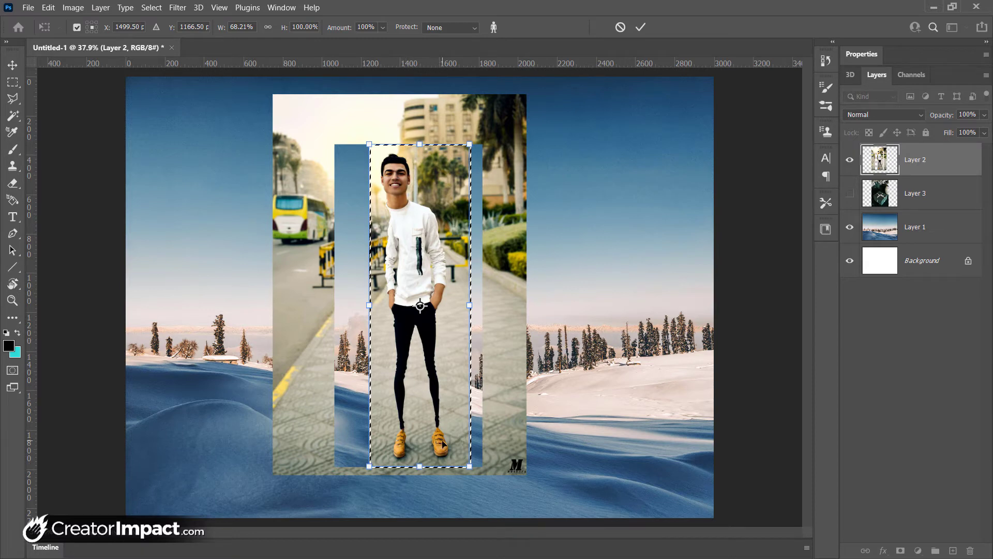
drag(420, 467, 420, 346)
drag(369, 245, 388, 307)
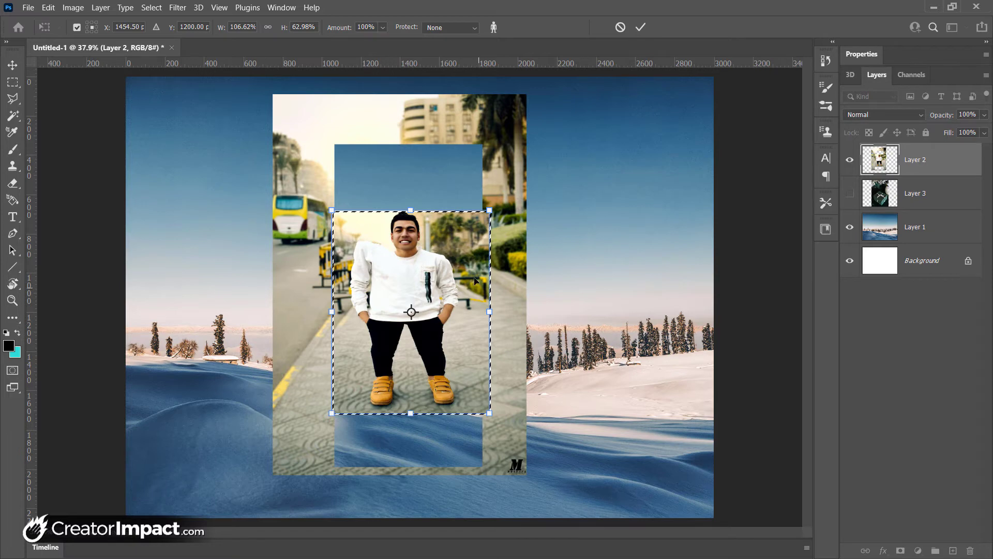
Shorten the selected area from its upper edge and adjust its width, apply the Content-Aware Scale, then undo it and clear the selection
drag(418, 207, 436, 230)
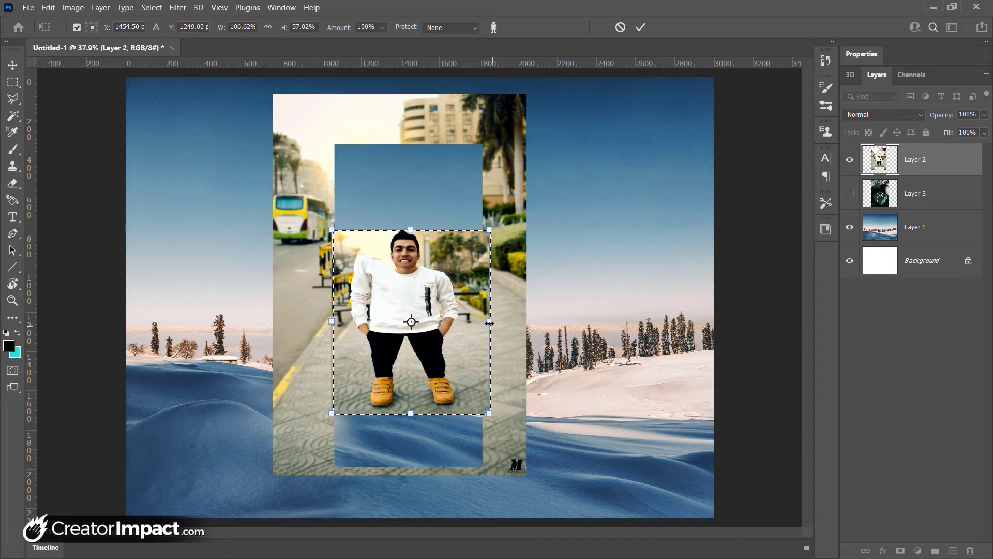
drag(488, 322, 437, 322)
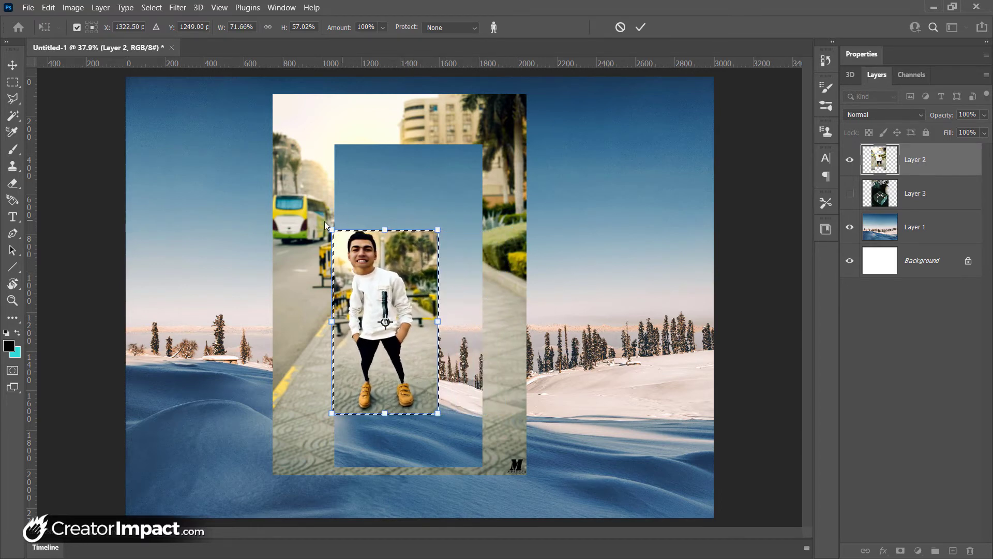
drag(330, 229, 310, 231)
key(Return)
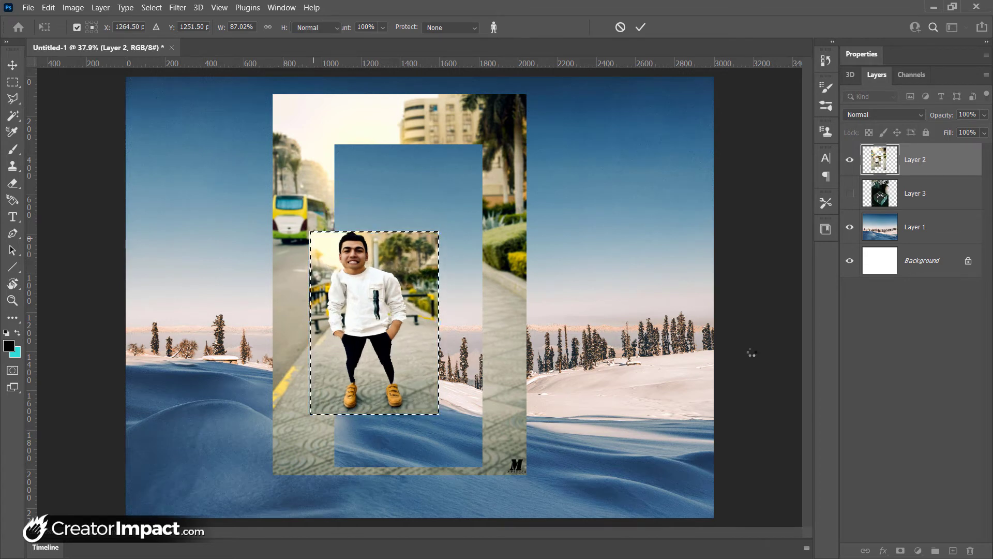
key(ctrl+z)
key(ctrl+z)
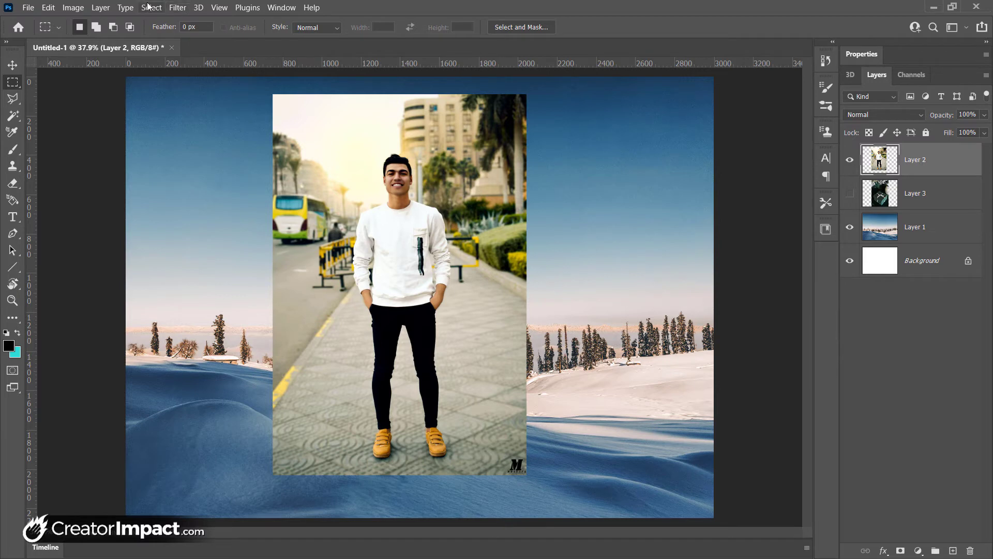
Cut the man out of his photo with Select Subject and a layer mask, and apply the mask to Layer 2
click(49, 6)
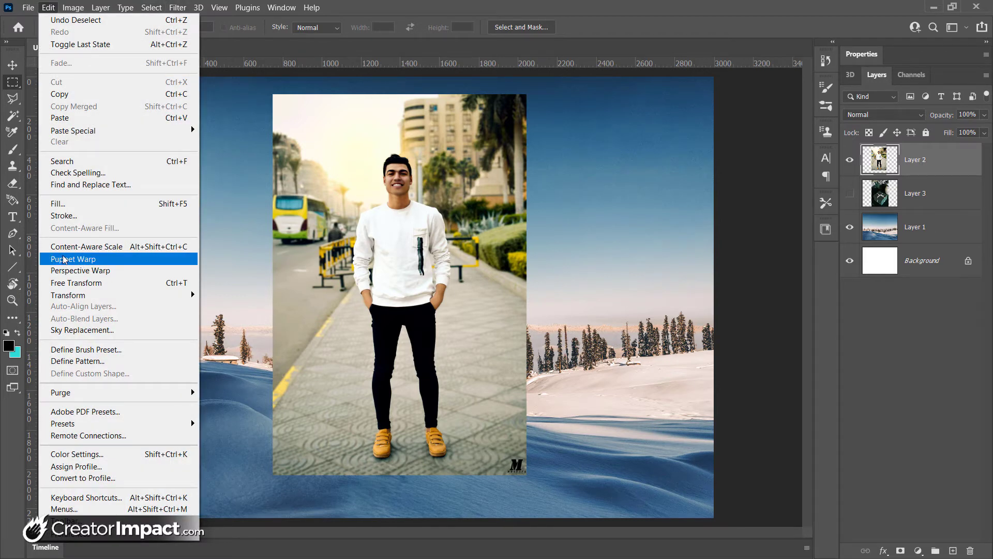
click(408, 6)
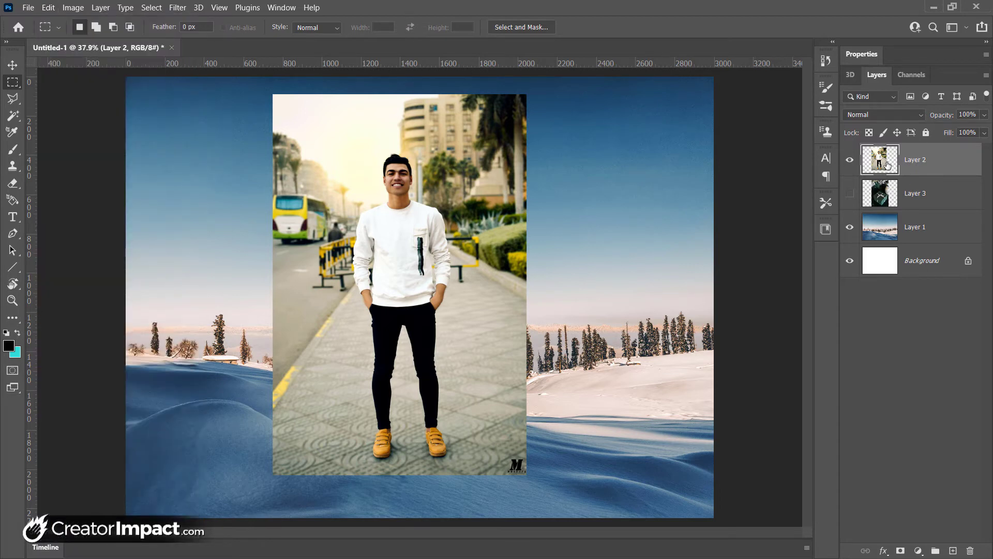
click(154, 8)
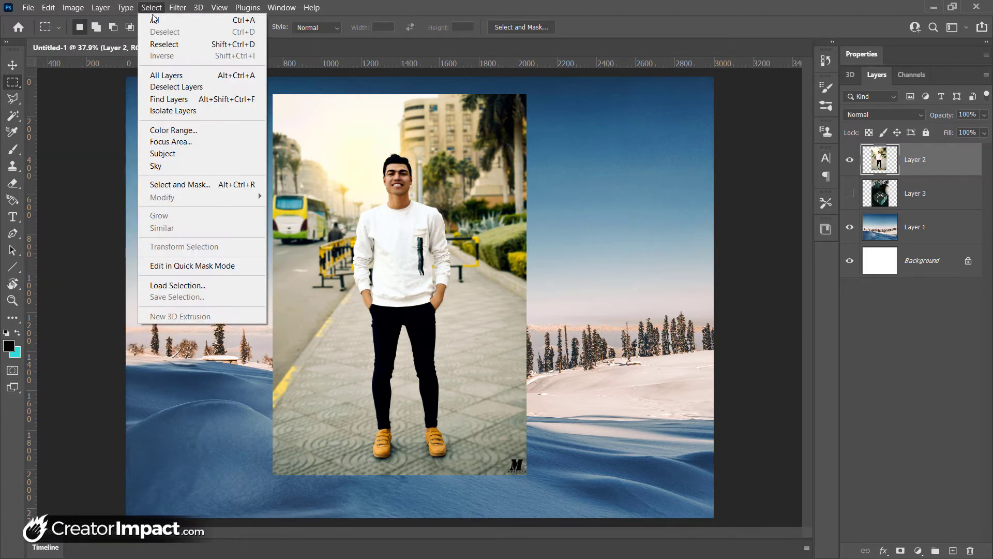
click(170, 153)
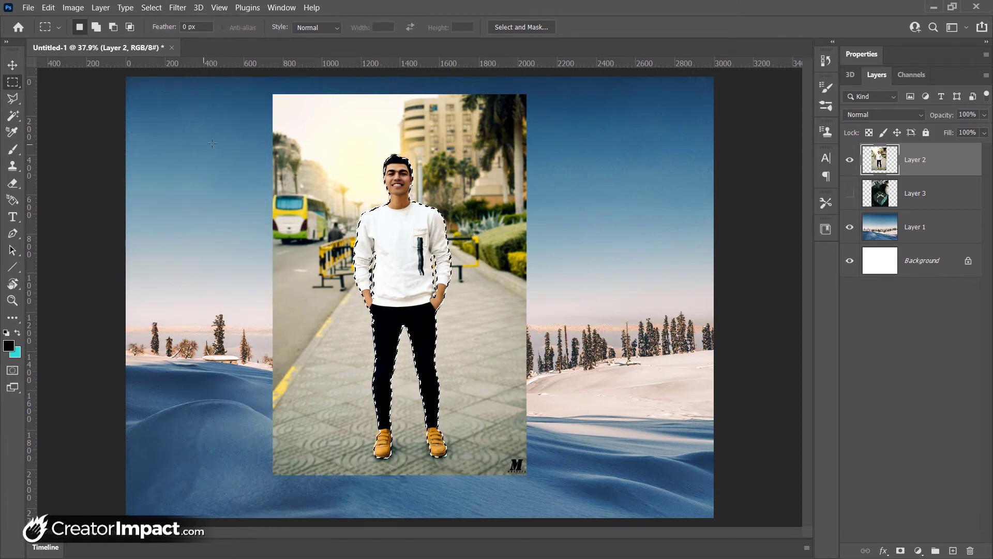
click(900, 551)
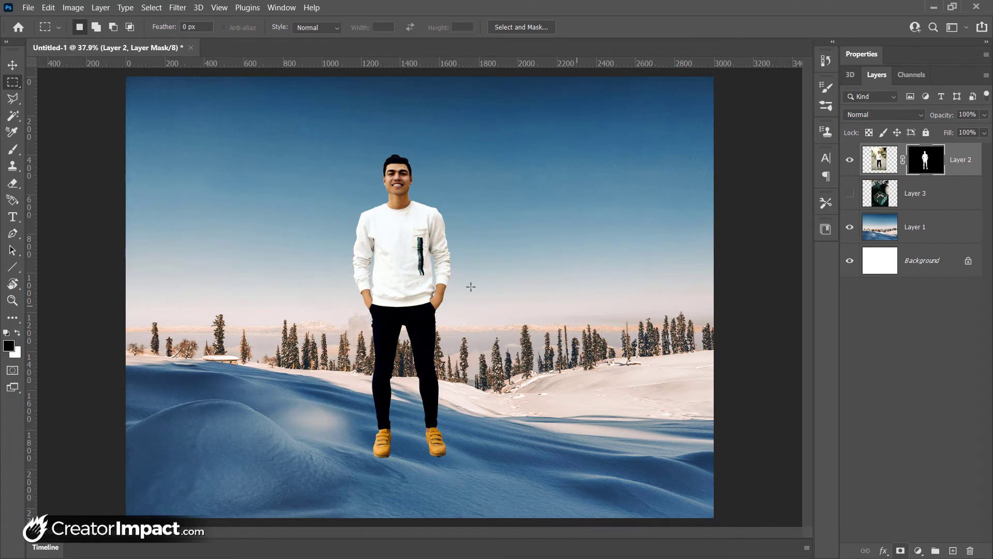
right_click(925, 160)
click(899, 195)
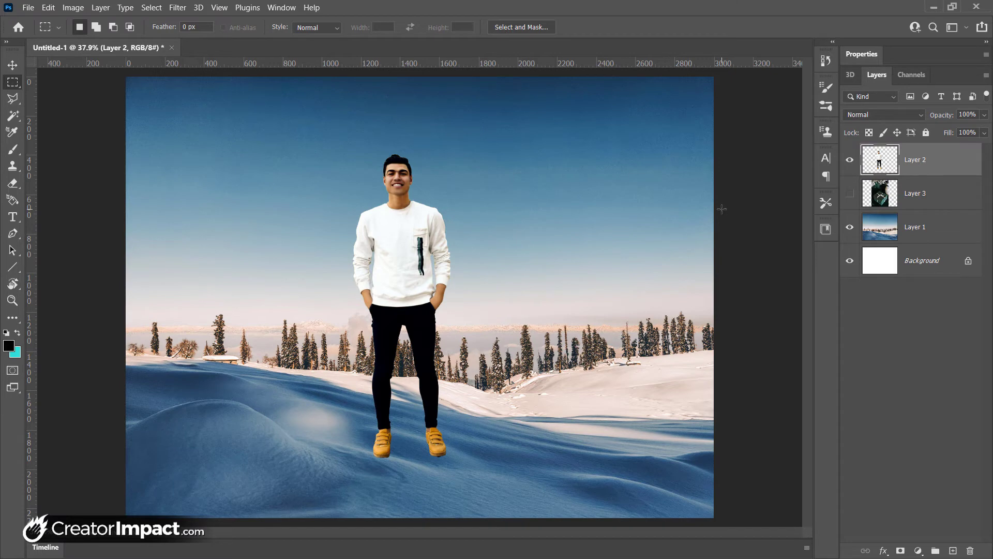
Start Puppet Warp on the man, shift him up and to the image's left by a hip pin, and pin both hips, knees and feet
click(49, 9)
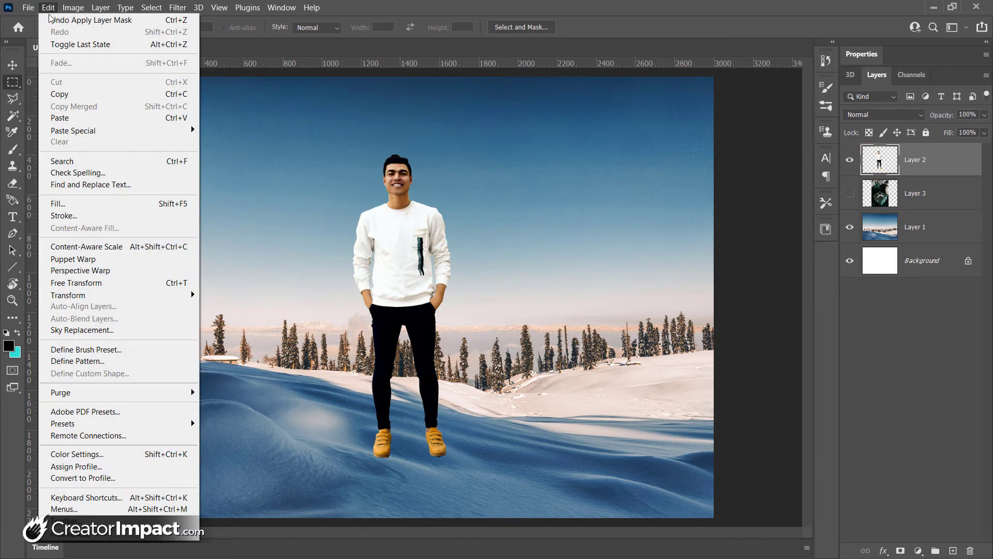
click(90, 260)
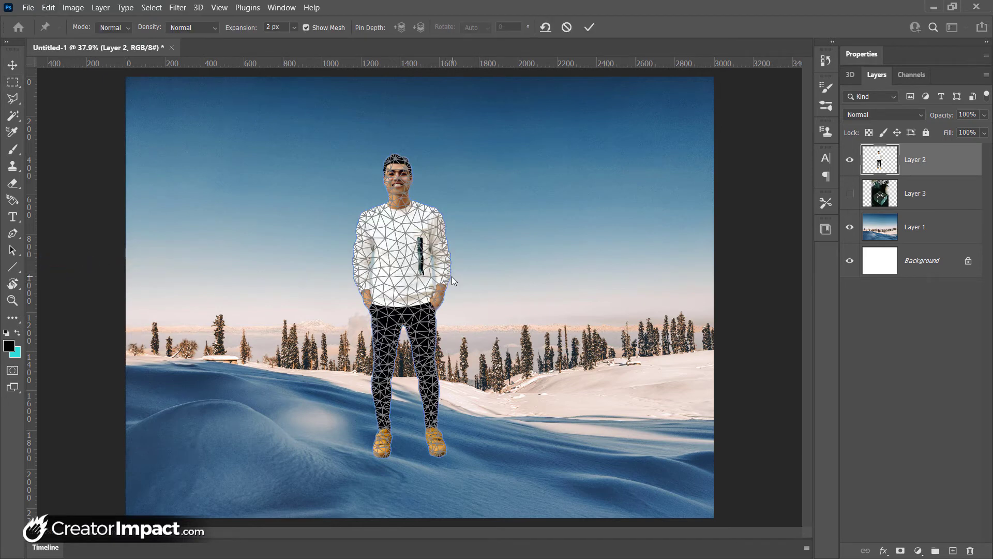
drag(420, 310, 383, 280)
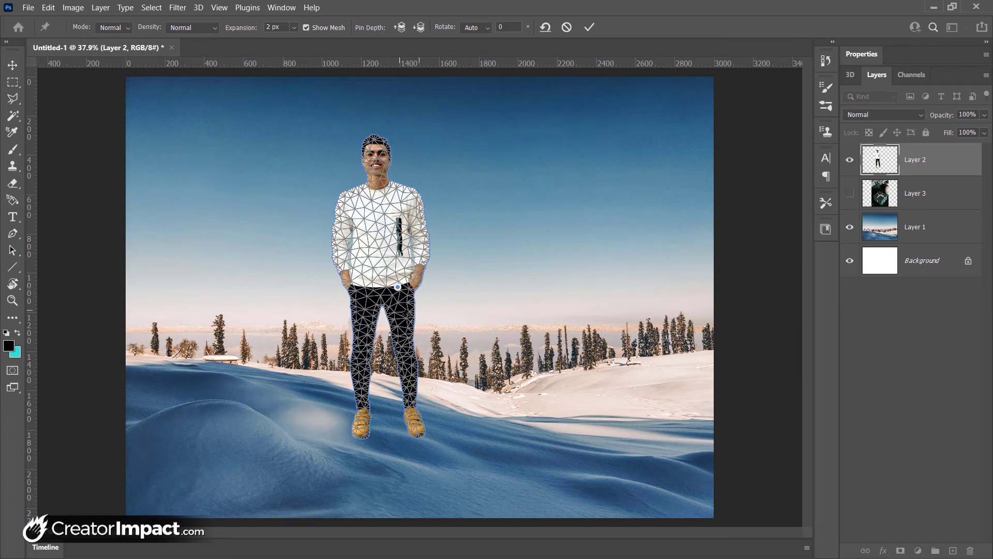
click(403, 350)
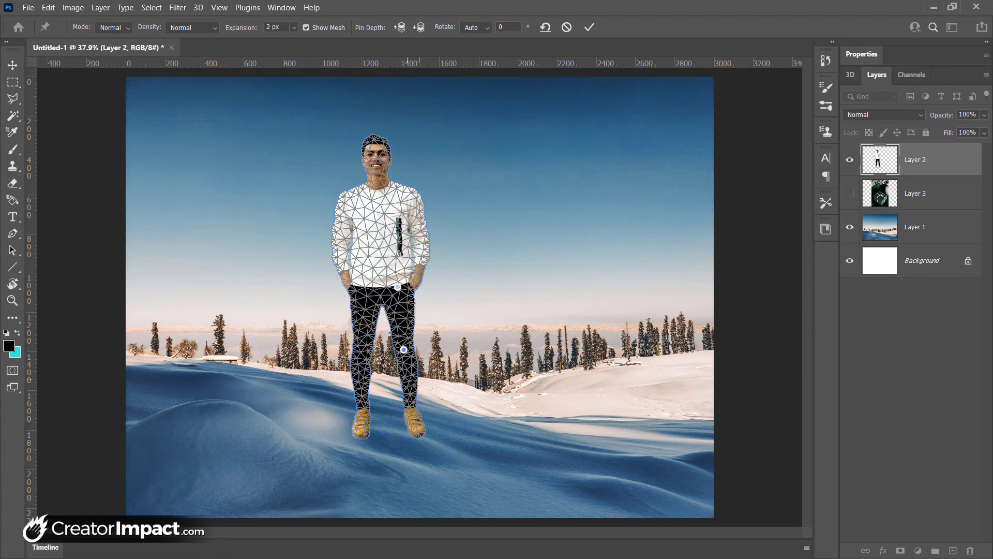
click(415, 433)
click(361, 434)
click(362, 352)
click(365, 291)
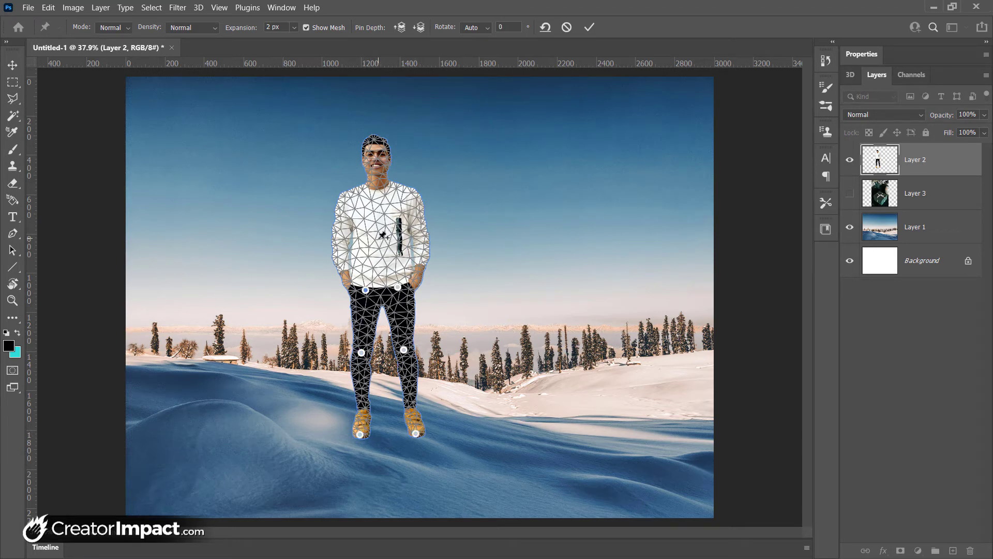
Add puppet pins to the man's shoulders, neck and head, and pull the head pin slightly down and sideways
click(346, 195)
click(415, 194)
click(375, 181)
click(372, 141)
mouse_move(373, 141)
mouse_down()
mouse_move(404, 136)
mouse_move(372, 149)
mouse_up()
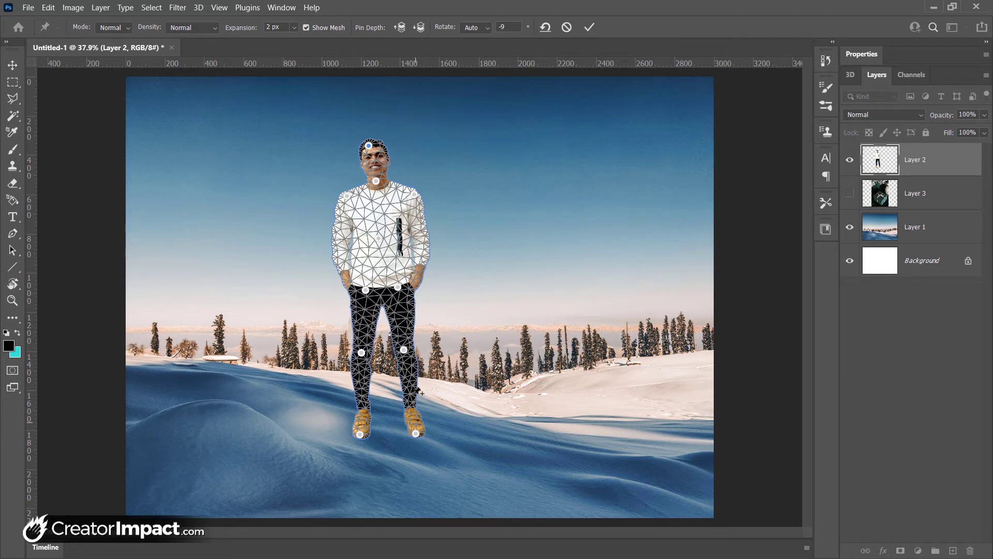
Bend the man's legs with the puppet pins, moving one knee outward and swinging both feet up toward the image's right
drag(403, 350, 429, 336)
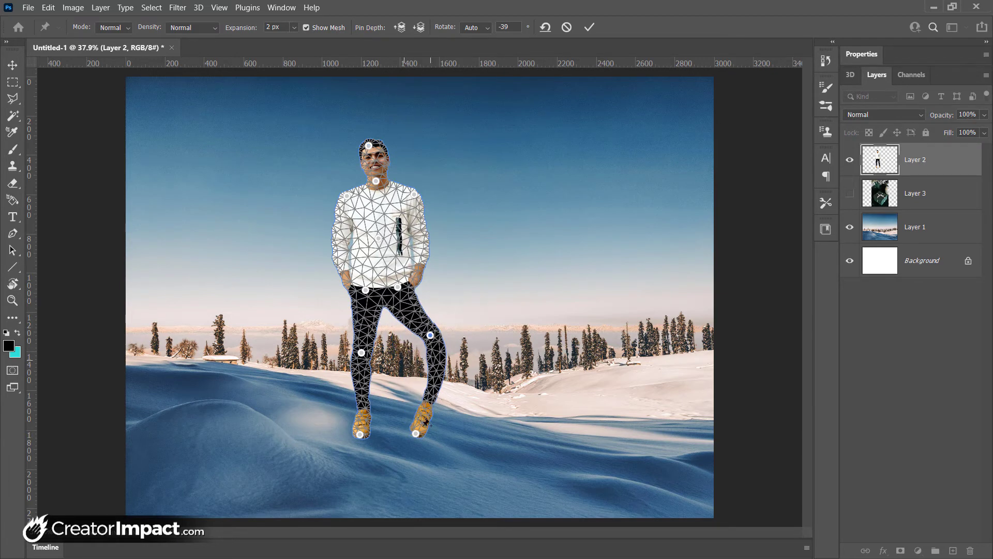
drag(416, 435, 514, 329)
drag(360, 434, 424, 395)
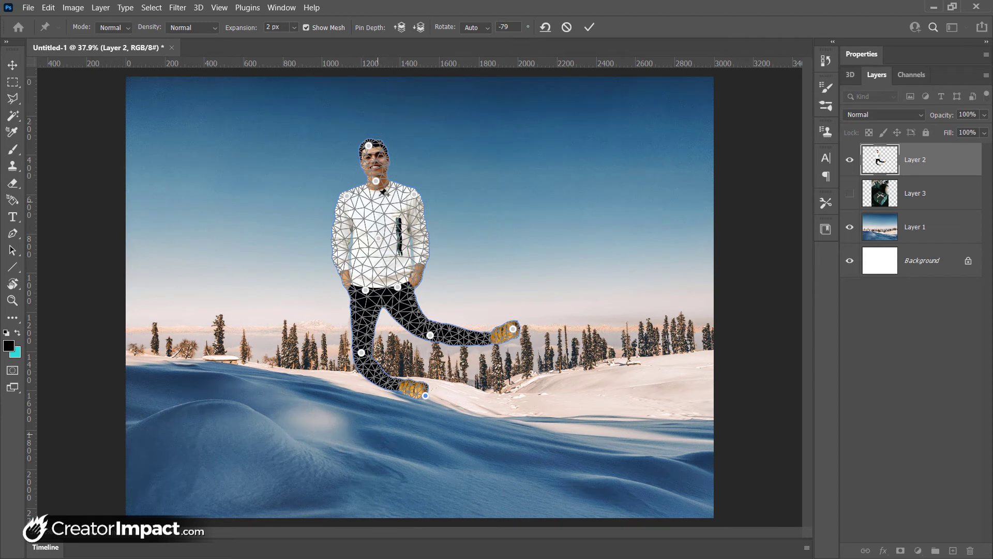
Lean the man's upper body toward the image's left by moving the shoulder, neck and head pins
drag(347, 195, 318, 204)
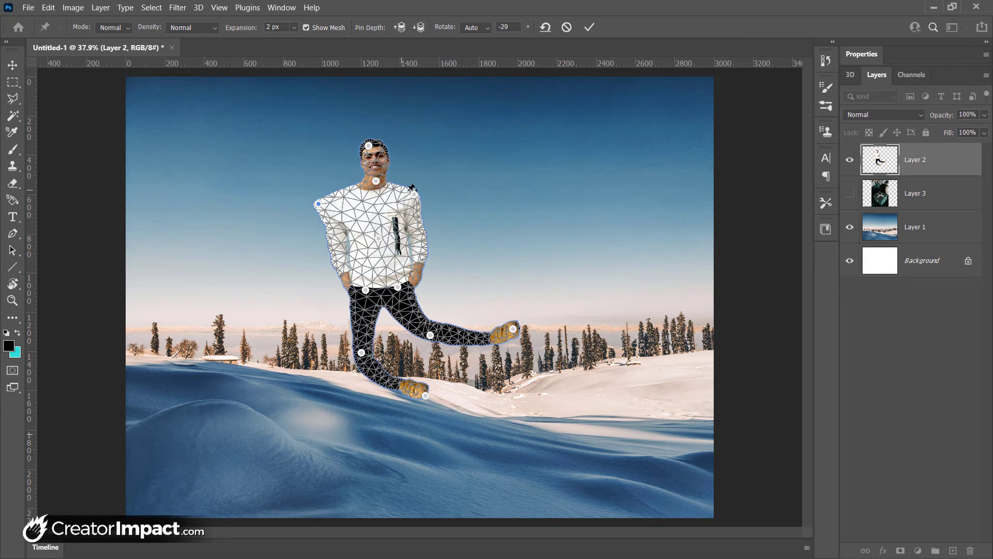
drag(376, 181, 339, 187)
drag(368, 146, 306, 164)
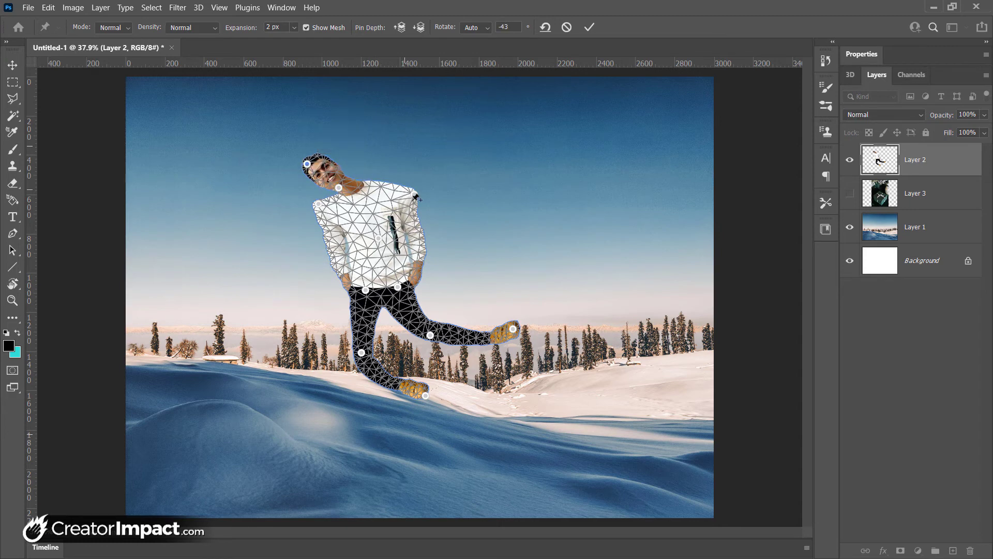
drag(416, 198, 383, 173)
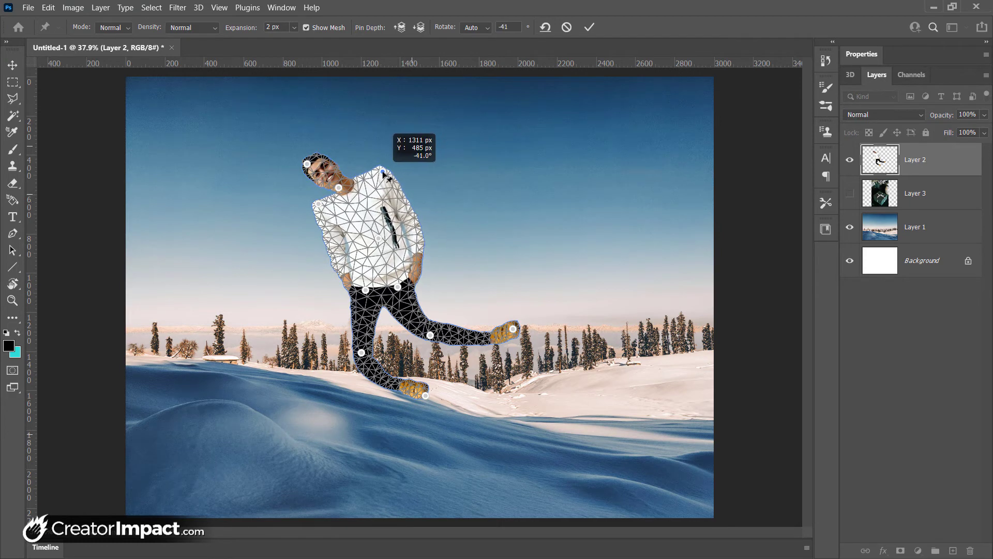
Refine the man's chest and shoulders with the puppet pins, undo the last chest adjustment, and cancel the Puppet Warp
drag(379, 238, 400, 228)
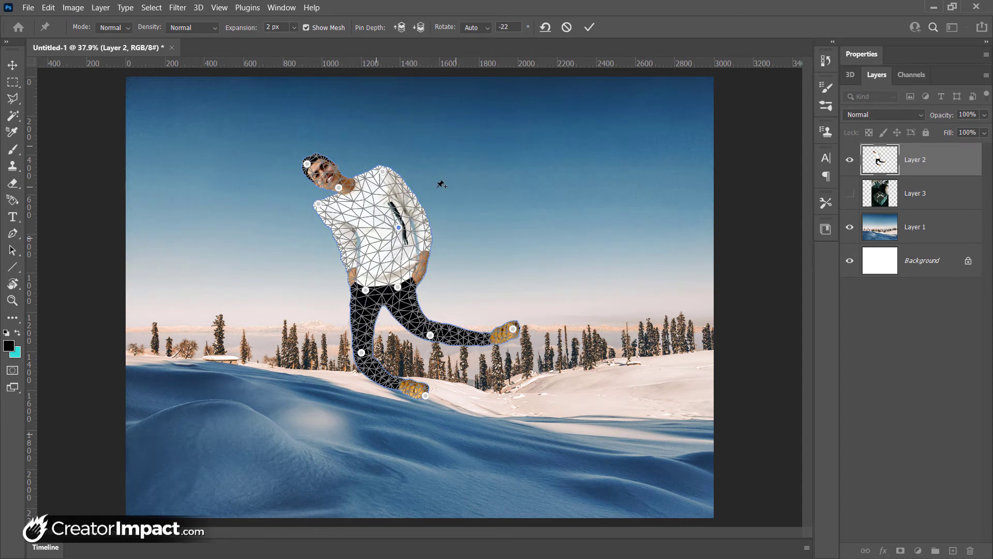
drag(319, 204, 337, 216)
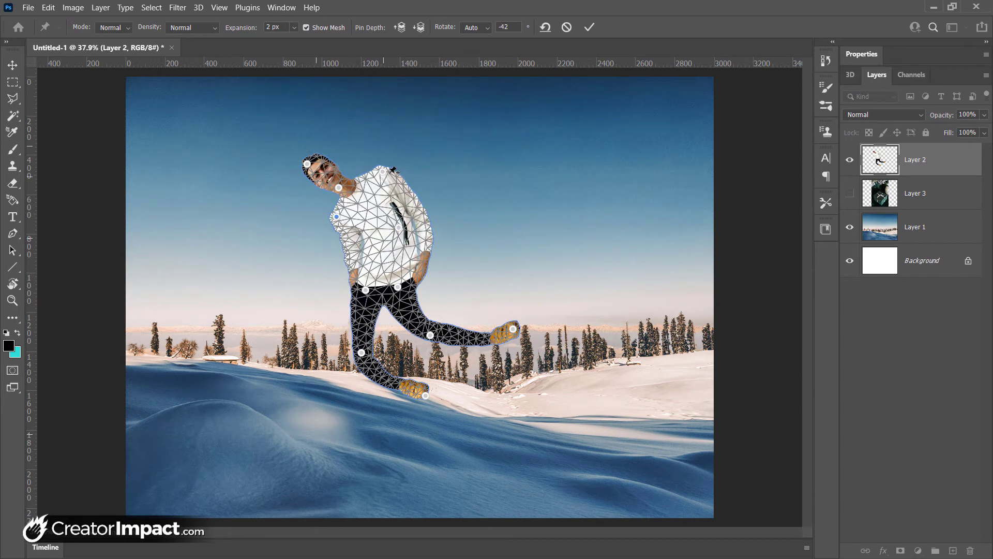
drag(383, 172, 381, 175)
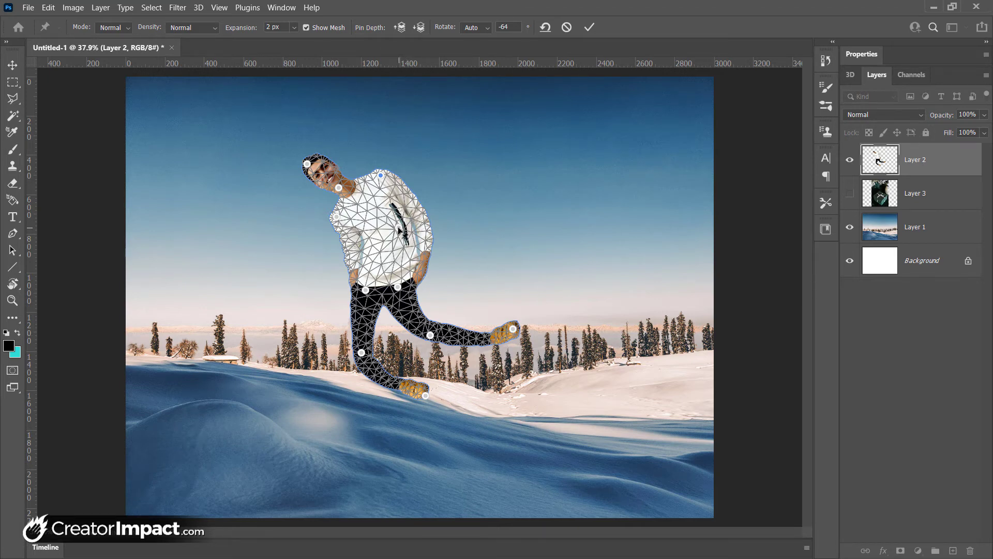
drag(394, 233, 392, 229)
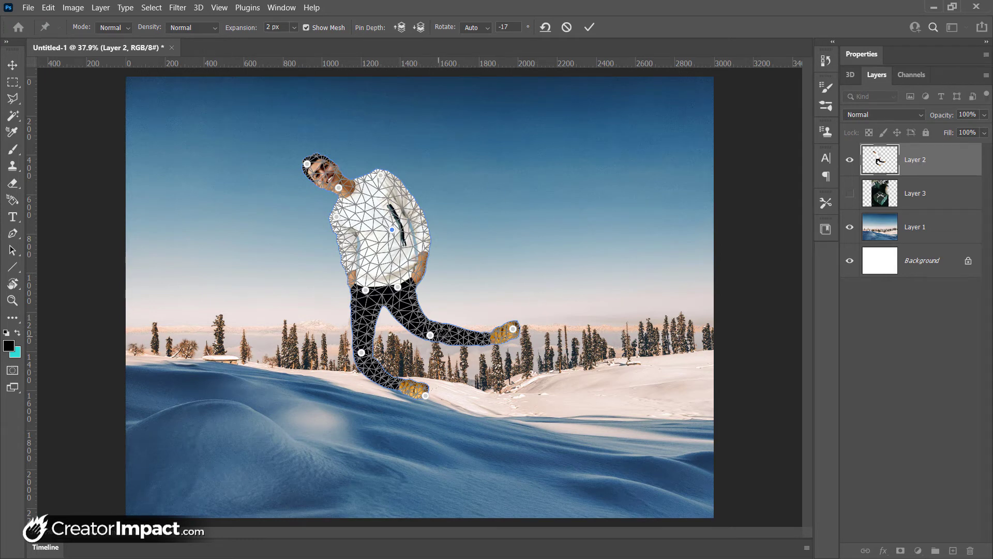
key(ctrl+z)
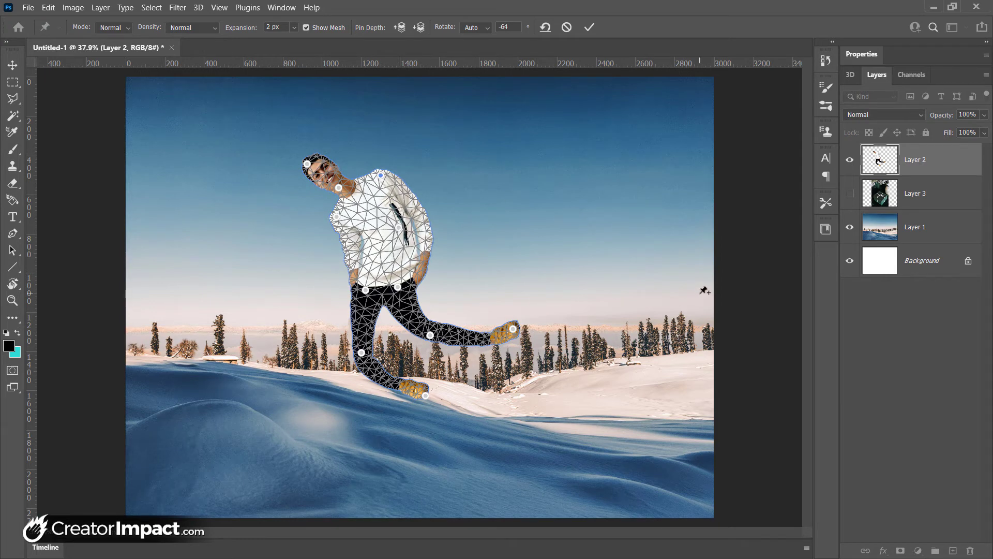
key(Escape)
Restart Puppet Warp on the man, pin the hip, knee and foot of the leg on the image's right, and move that foot inward
click(49, 9)
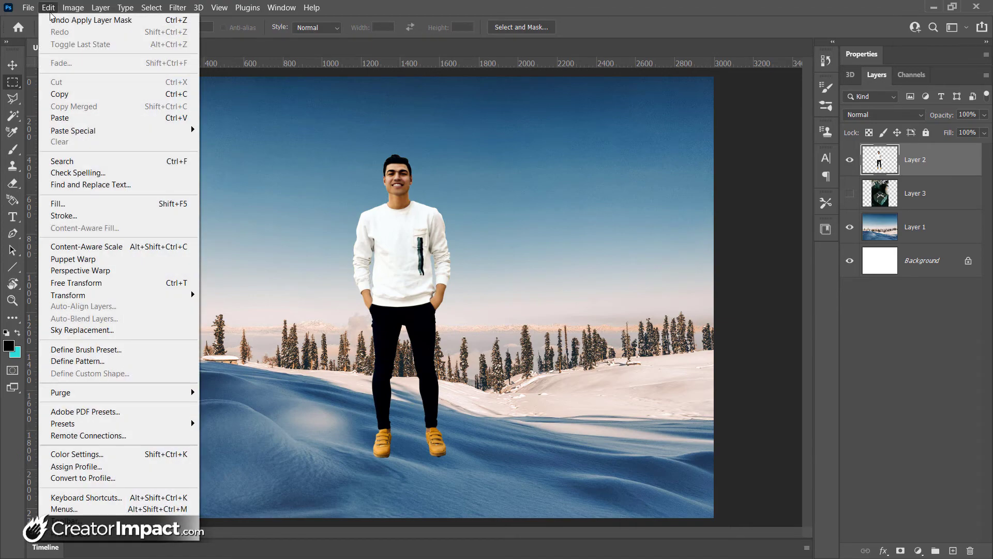
click(106, 258)
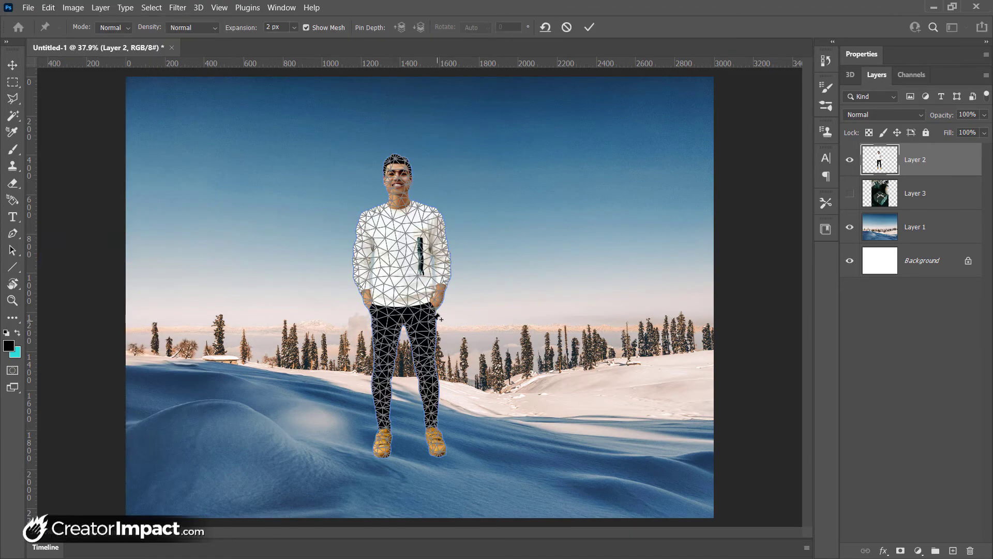
click(422, 313)
click(427, 371)
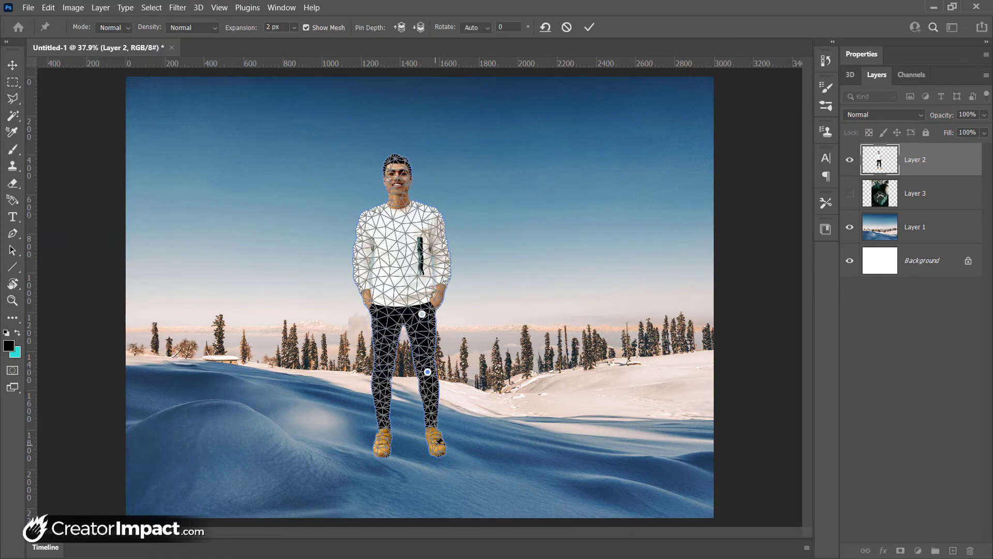
drag(438, 442, 415, 449)
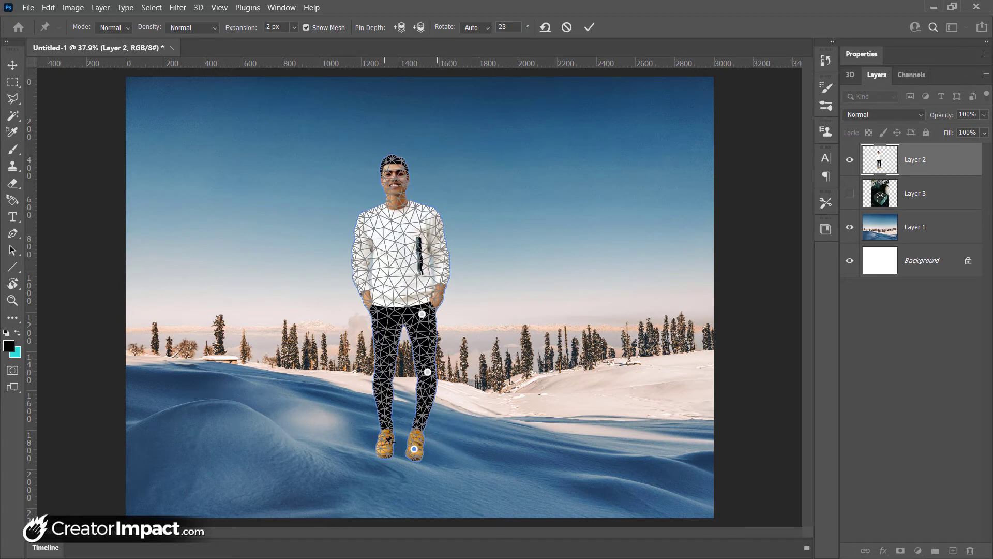
Pin the foot, knee and hip of the leg on the image's left, and raise that foot inward toward the other leg
click(385, 443)
click(385, 374)
click(381, 321)
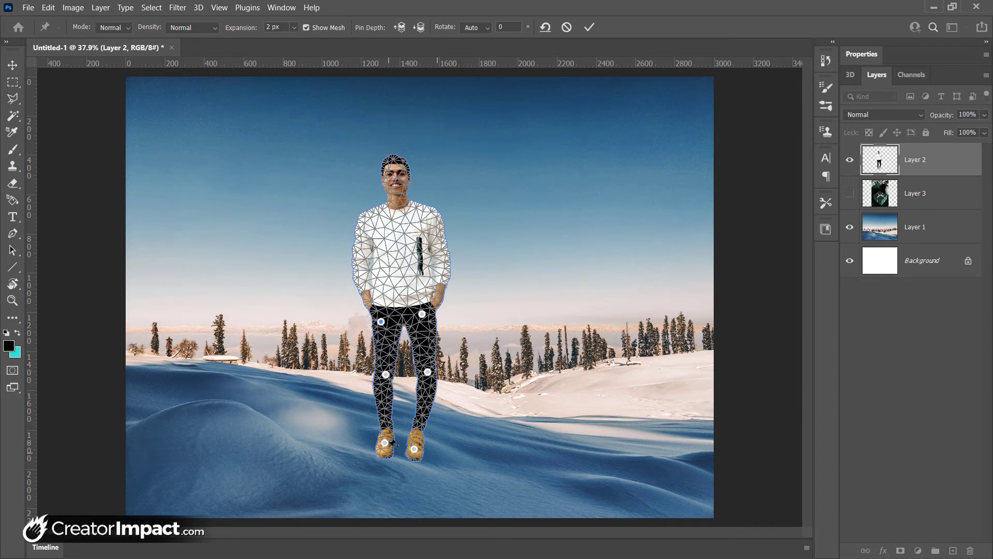
drag(389, 446, 399, 417)
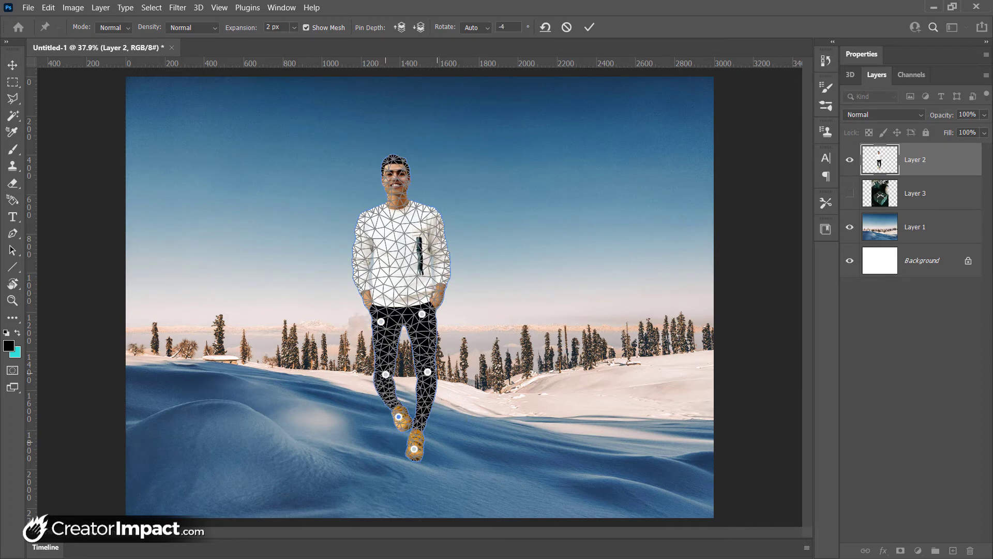
Bend the leg on the image's left outward at the knee with puppet pins, adding shin and toe pins, and apply the warp
mouse_move(385, 374)
mouse_down()
mouse_move(365, 366)
mouse_move(375, 365)
mouse_move(386, 391)
mouse_up()
click(427, 371)
drag(409, 423, 404, 428)
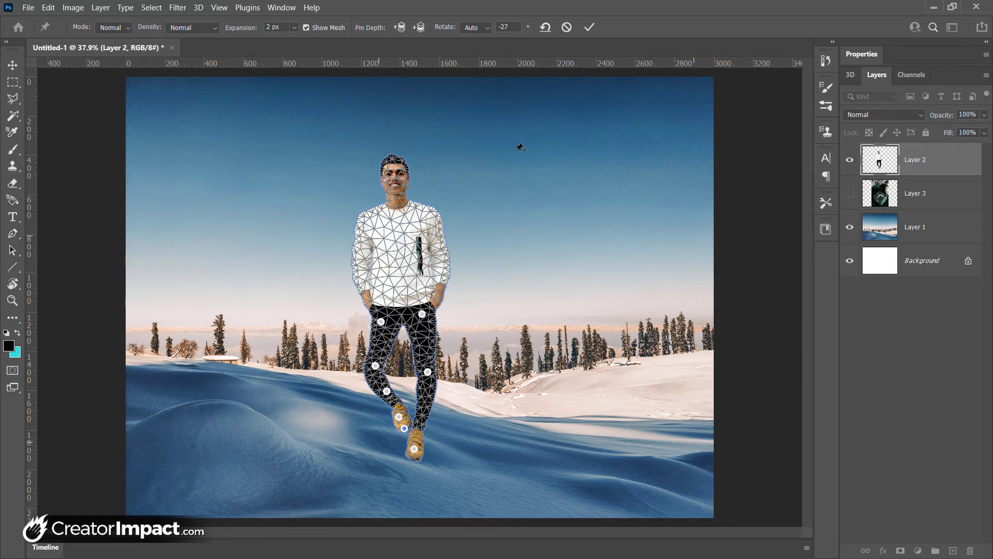
key(Return)
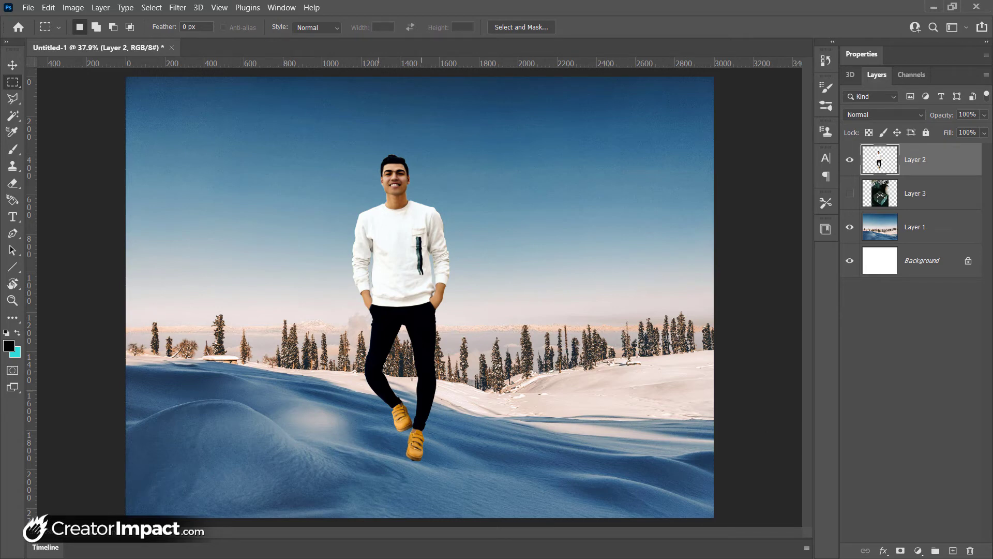
Restart Puppet Warp, place pins on the man's sweater to tilt his whole body counterclockwise, and apply the warp
click(48, 7)
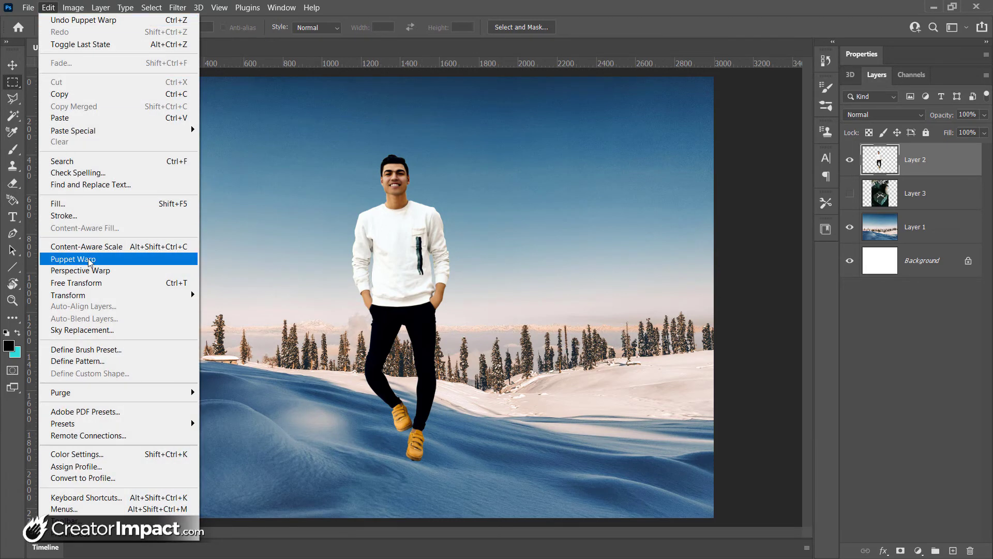
click(90, 260)
click(398, 263)
click(398, 222)
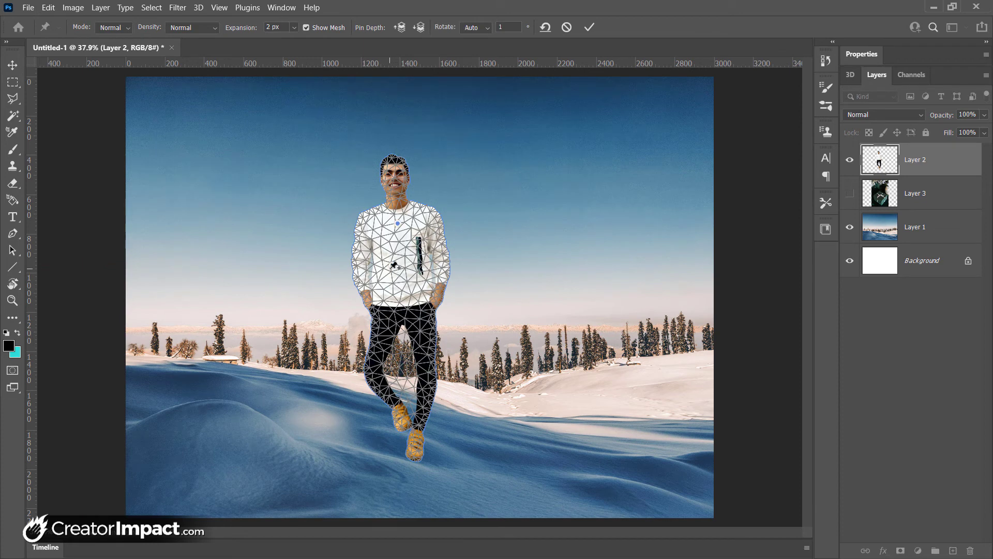
drag(414, 280, 437, 283)
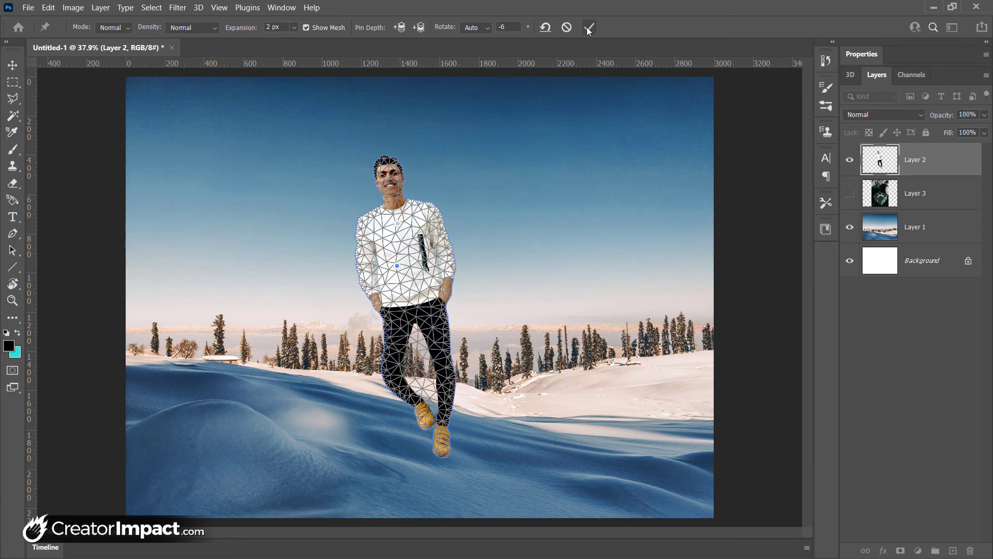
click(587, 27)
key(m)
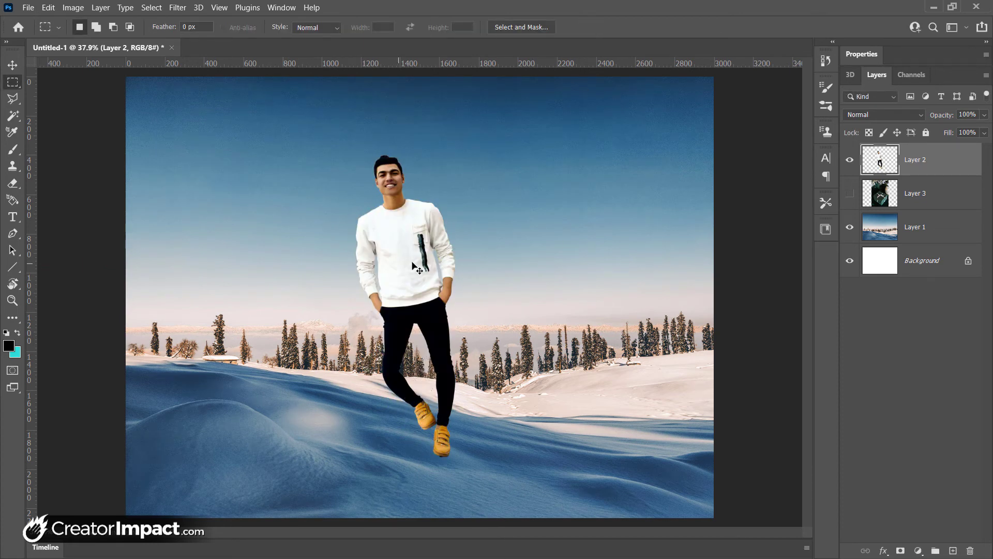
Rotate the man clockwise to an upright stance with Free Transform, and reposition him near the middle of the canvas
key(ctrl+t)
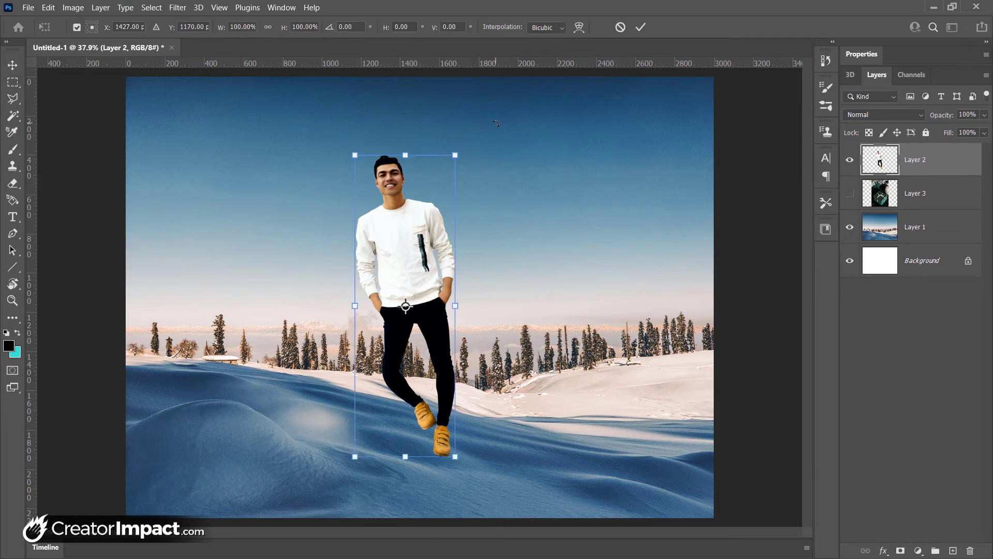
drag(495, 122, 527, 124)
key(Return)
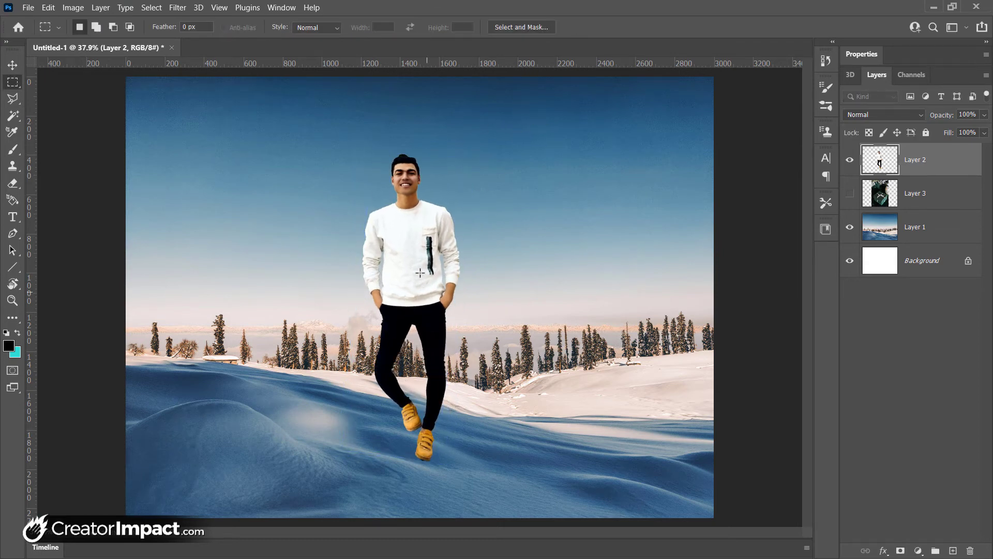
drag(421, 283, 527, 230)
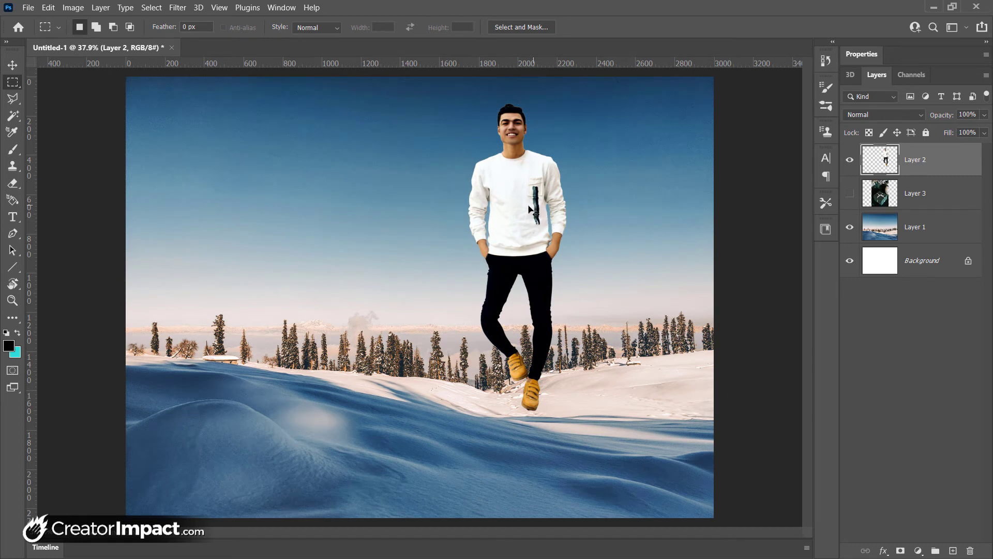
drag(527, 209, 445, 255)
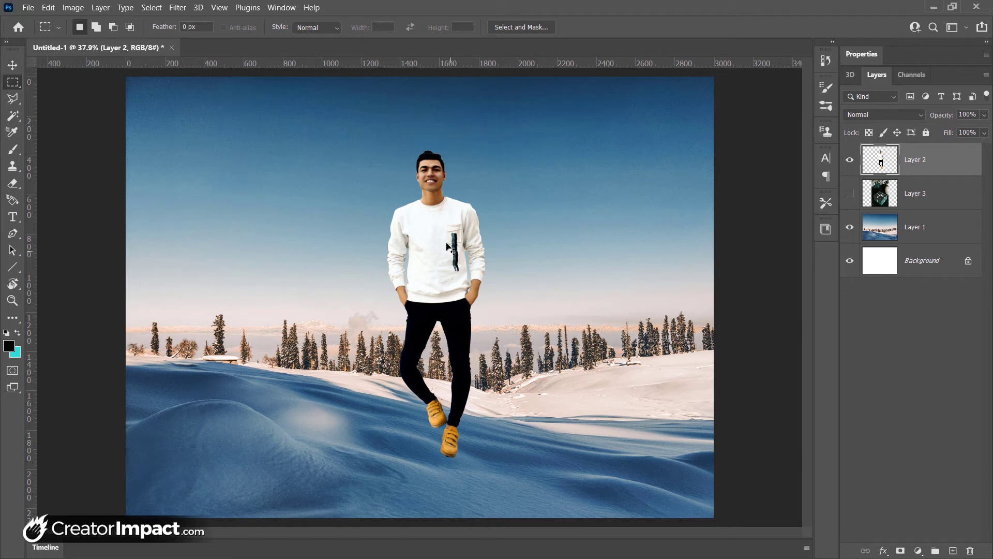
mouse_move(447, 242)
mouse_down()
mouse_move(389, 224)
mouse_move(356, 228)
mouse_move(446, 250)
mouse_move(427, 241)
mouse_up()
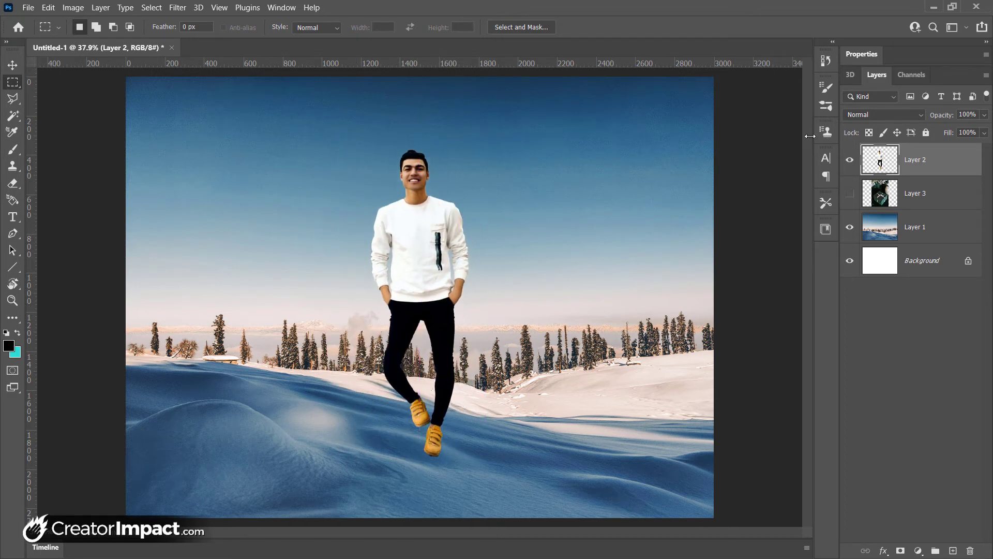
Show Layer 3 in place of Layer 2, and outline the gift box with a closed Polygonal Lasso selection
click(851, 161)
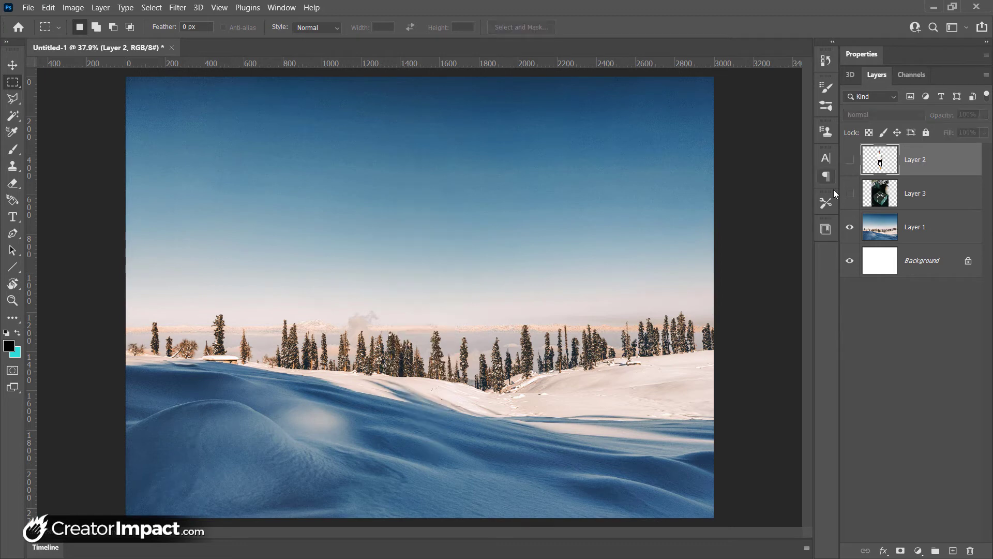
click(850, 196)
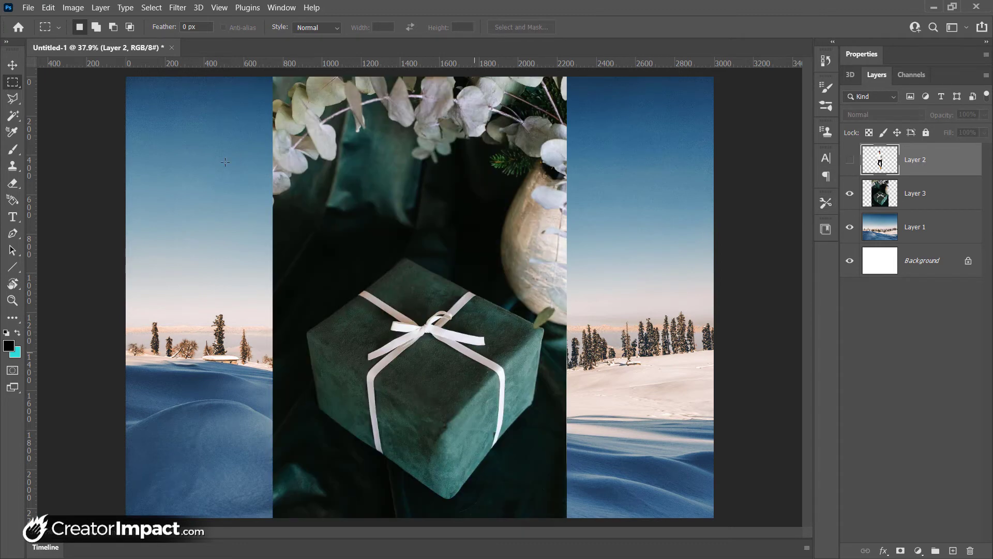
click(12, 97)
click(405, 259)
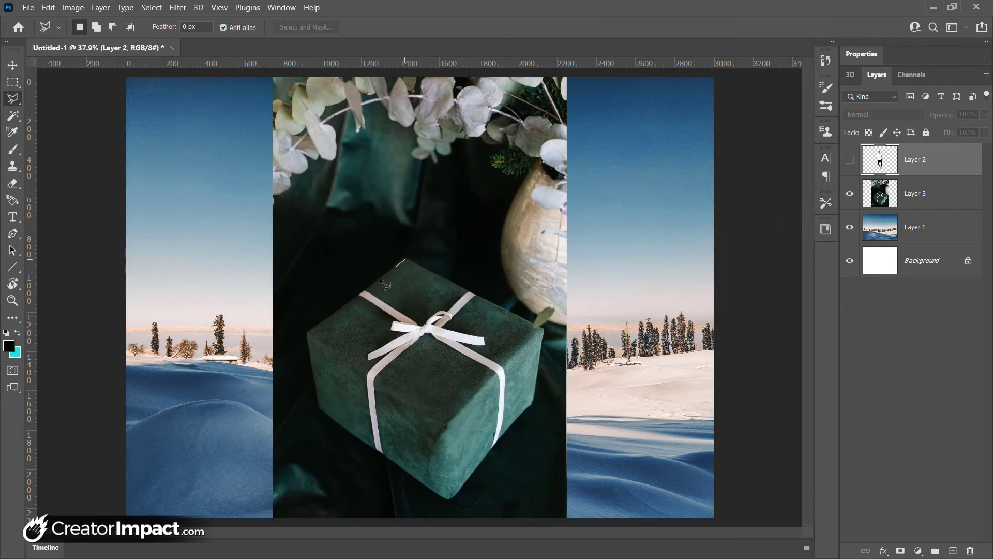
click(308, 333)
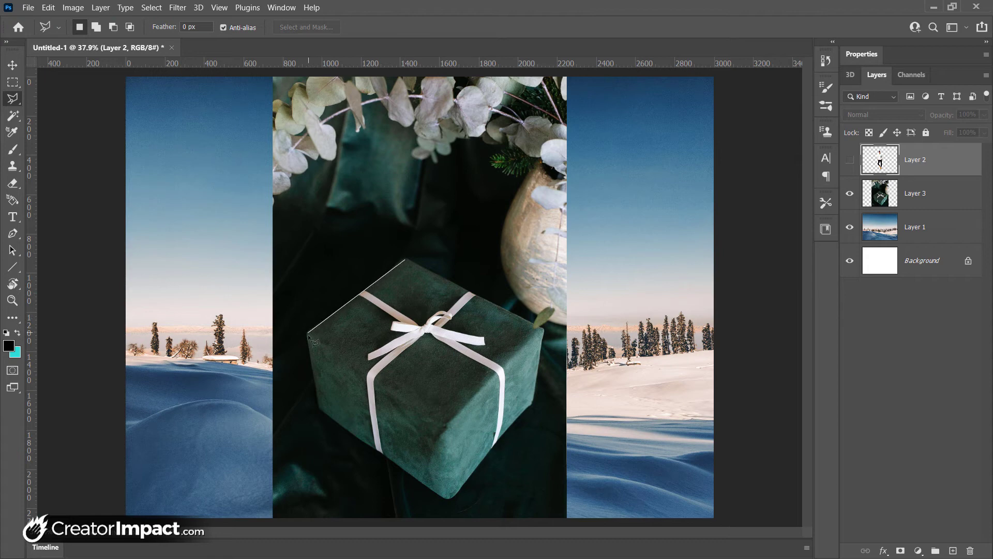
click(319, 408)
click(448, 498)
click(534, 402)
click(544, 329)
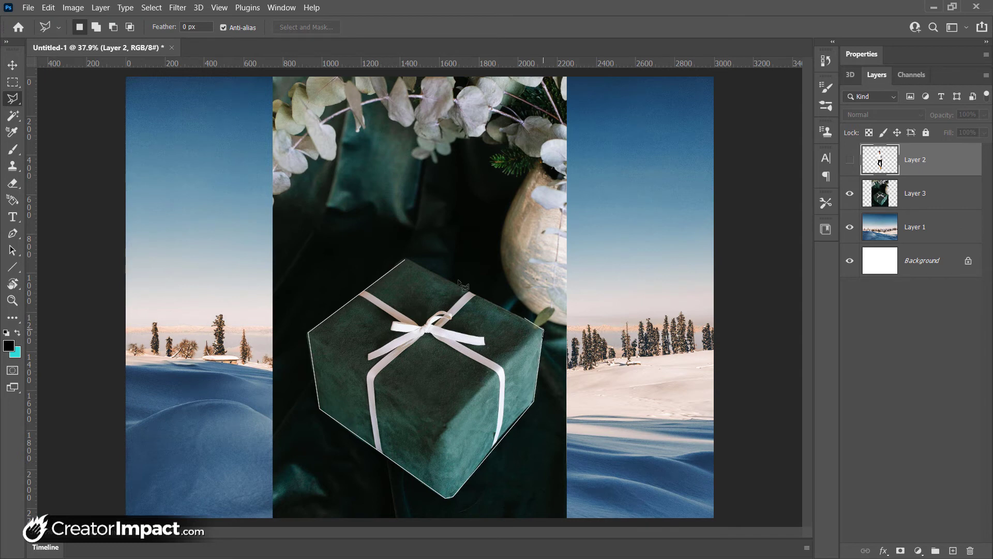
click(405, 258)
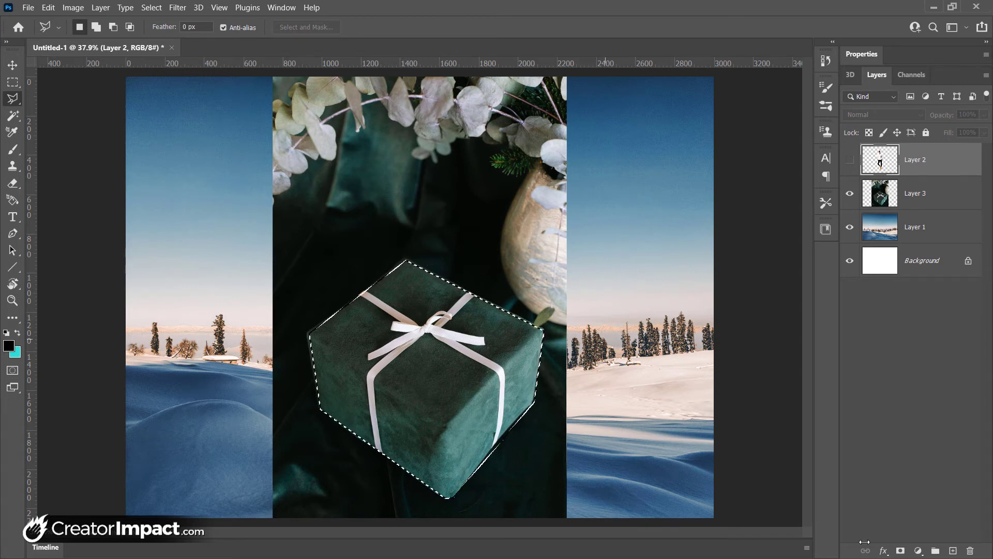
Add a layer mask to Layer 3 from the gift box selection
click(900, 551)
key(ctrl+z)
click(937, 195)
click(901, 550)
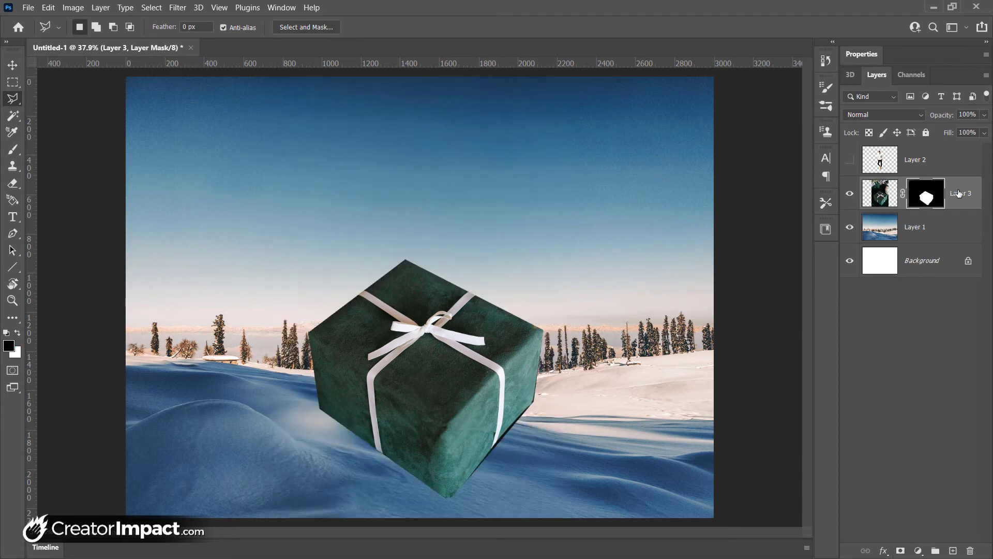
Select the dark sliver along the box's right edge, fill it with black on Layer 3's mask, and deselect
click(544, 330)
click(534, 404)
click(449, 502)
click(579, 429)
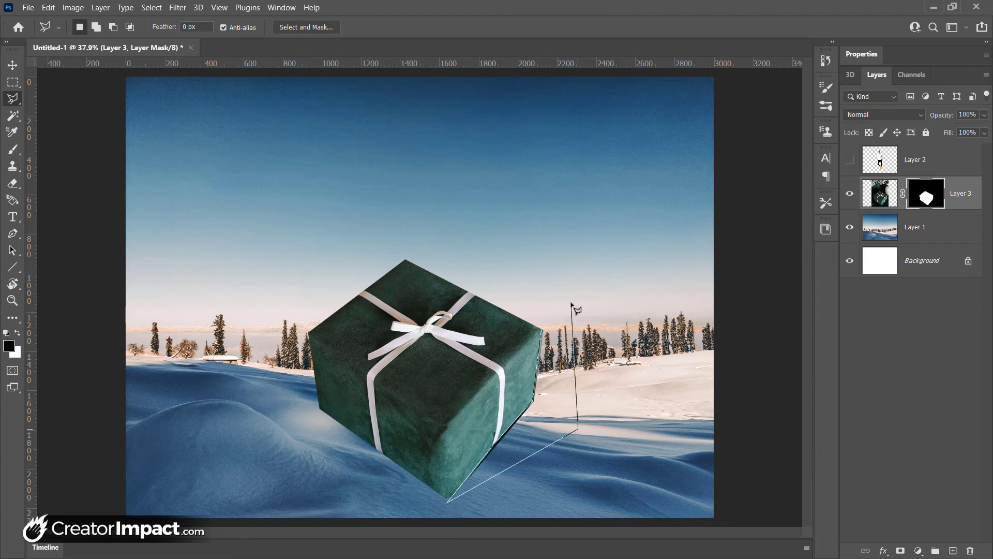
double_click(571, 303)
key(ctrl+BackSpace)
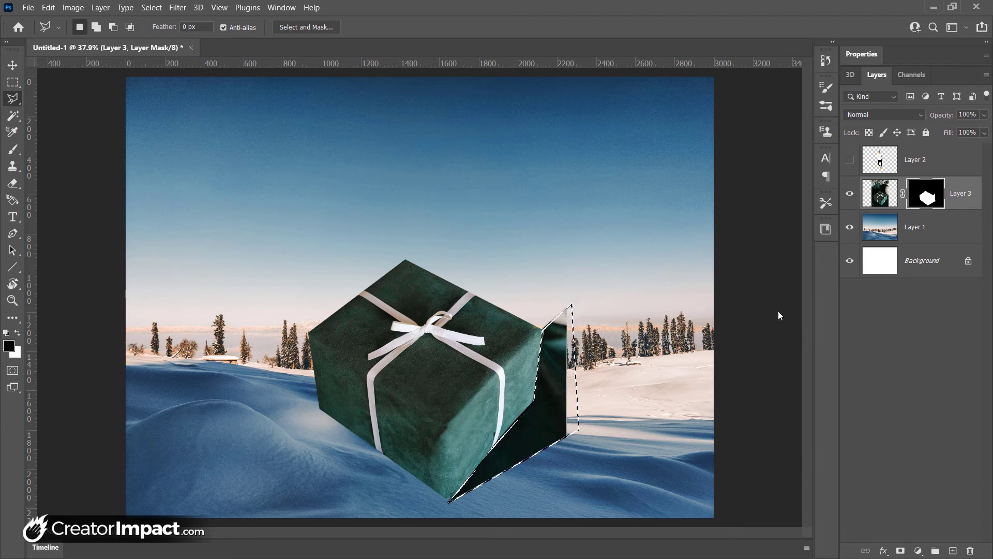
key(alt+BackSpace)
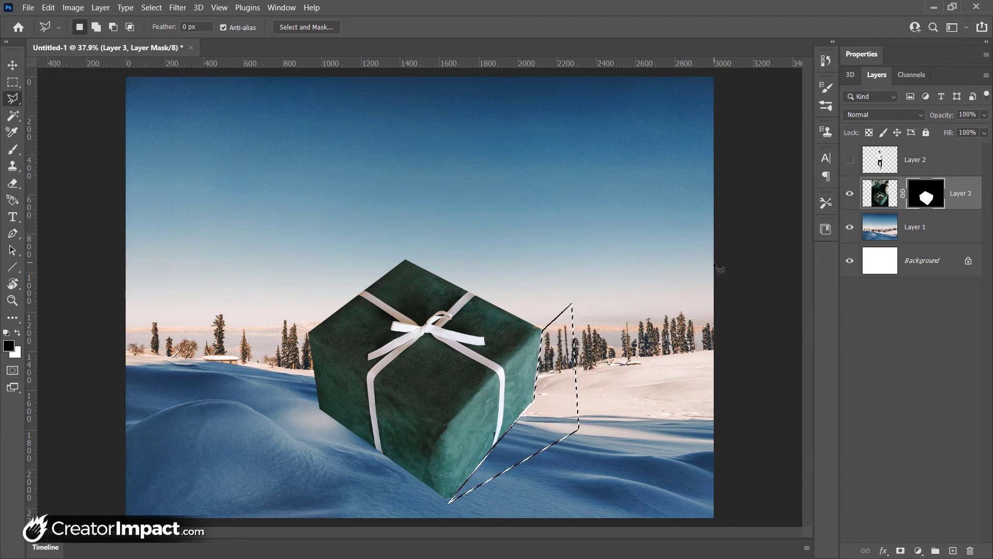
key(ctrl+d)
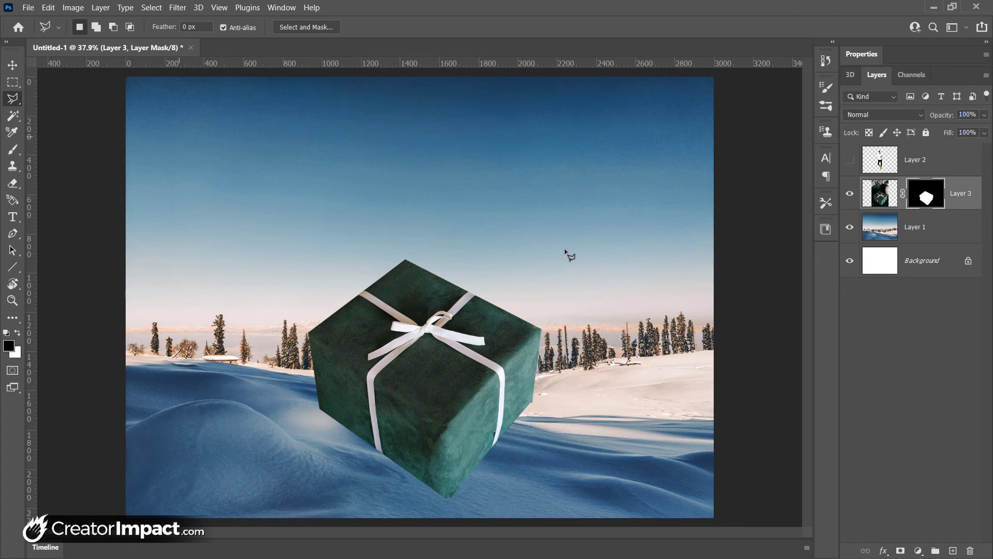
Outline a wider area beyond the box's right edge for mask cleanup, swap the foreground and background colours, and deselect
click(523, 251)
click(550, 424)
click(444, 501)
click(574, 485)
click(650, 428)
click(671, 308)
double_click(628, 238)
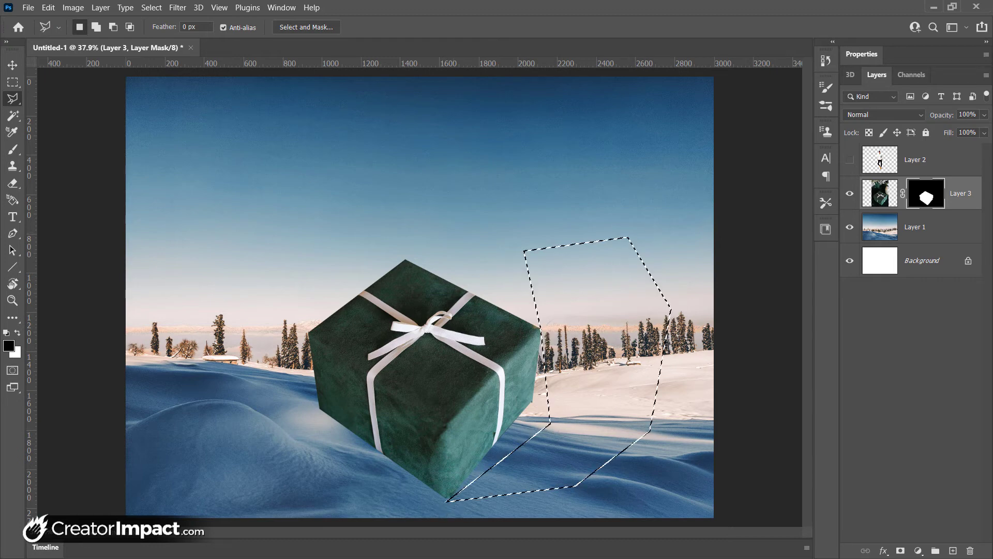
click(18, 333)
key(ctrl+d)
Apply Layer 3's mask and move the cut-out gift box up in the image
right_click(920, 212)
right_click(937, 183)
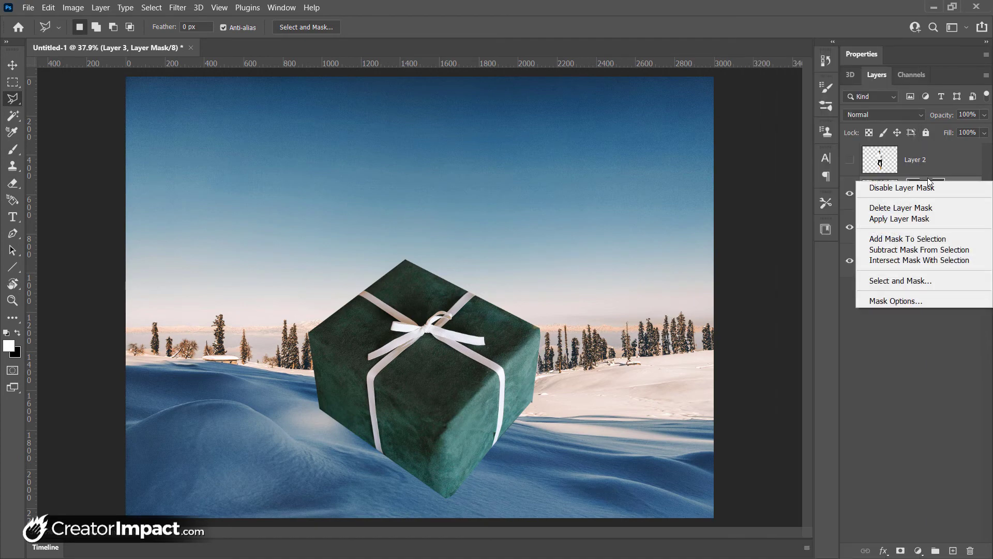
click(918, 207)
drag(452, 388, 449, 321)
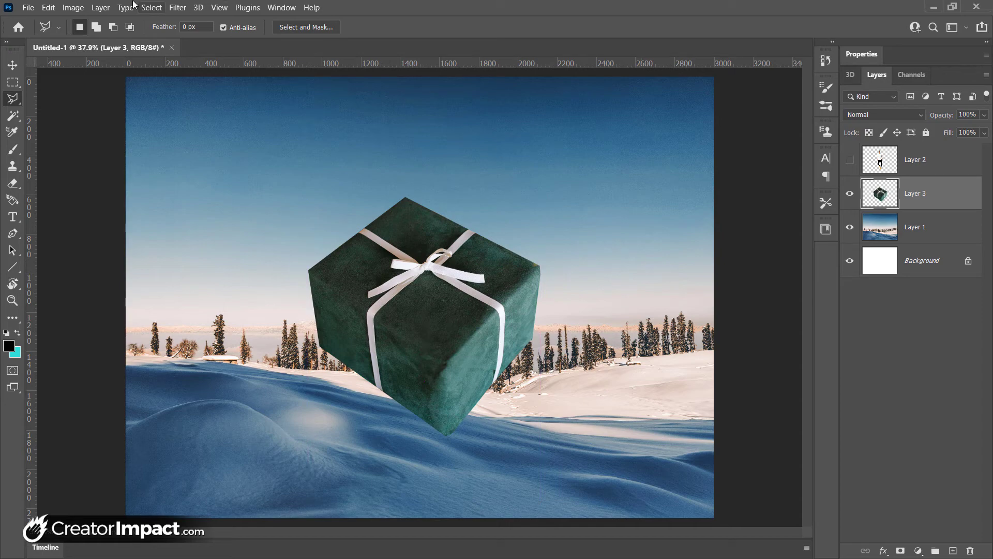
Start Perspective Warp on the gift box and fit a first plane to its side face on the image's left
click(48, 8)
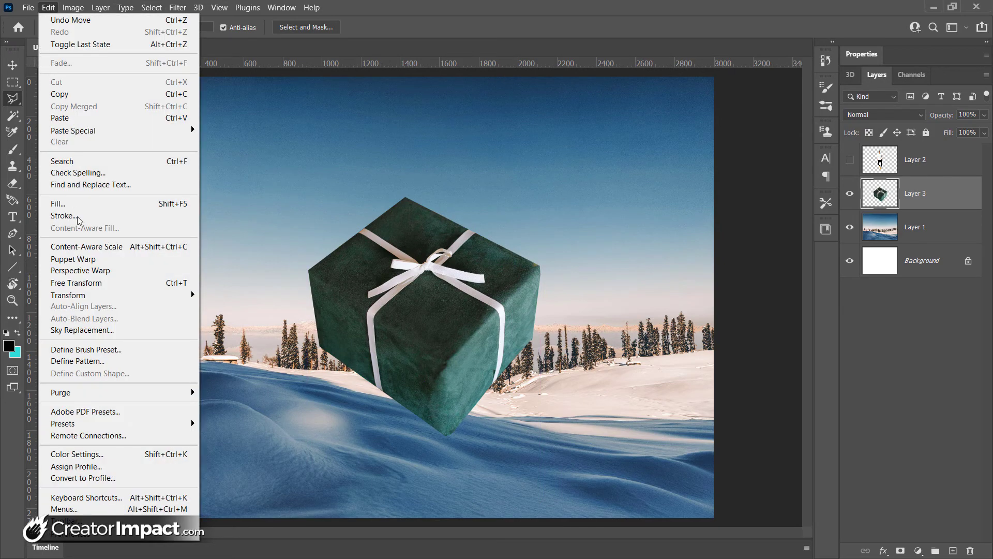
click(99, 272)
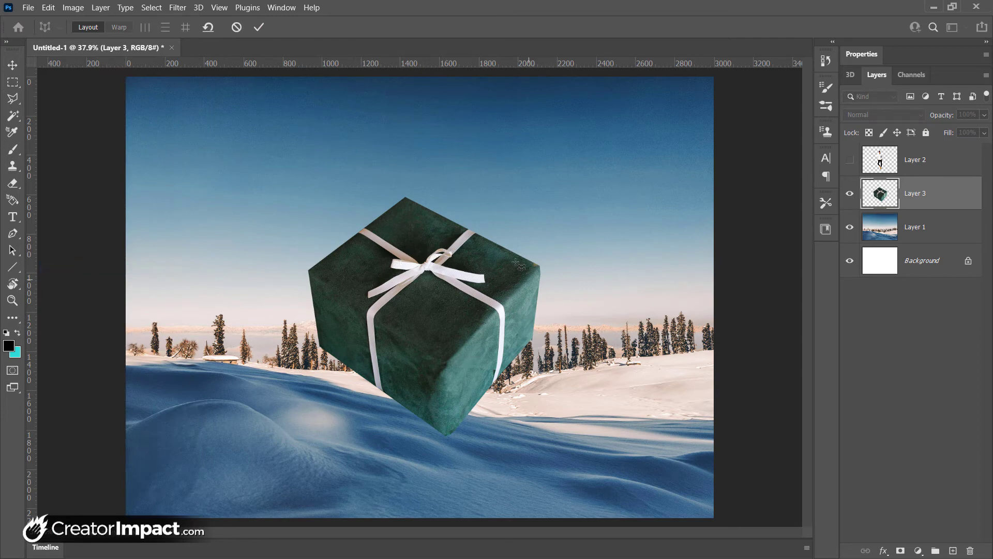
drag(307, 265, 449, 433)
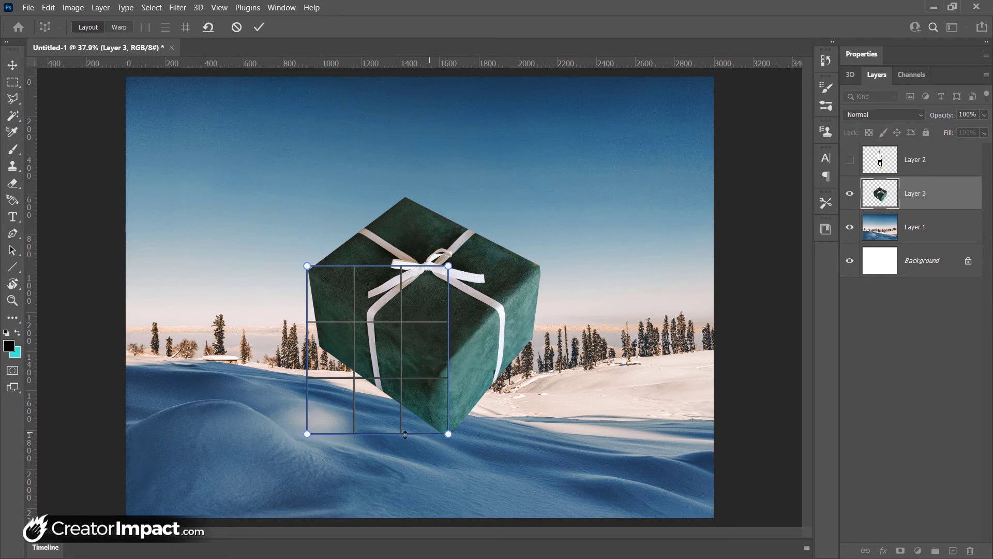
drag(306, 433, 316, 345)
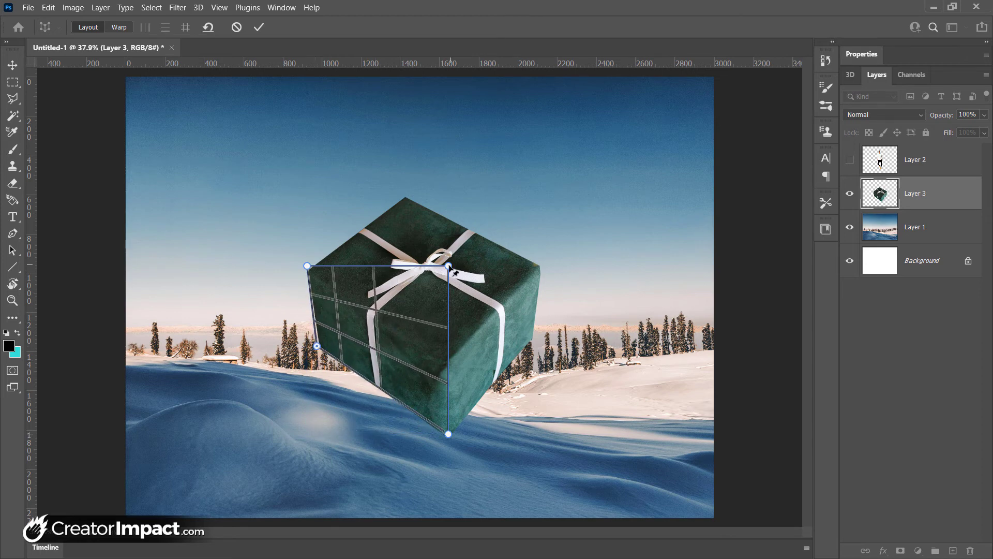
drag(449, 266, 446, 357)
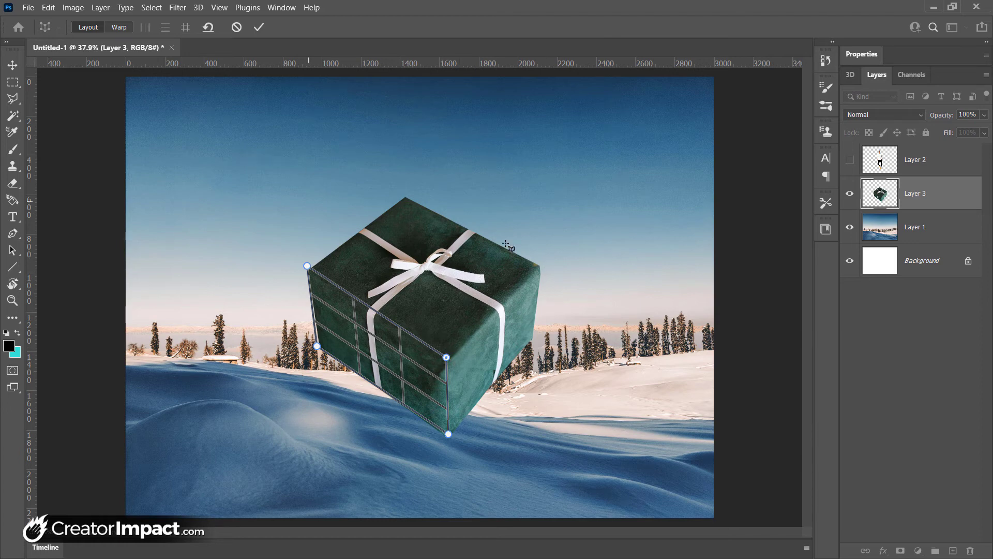
Draw a second plane sharing the box's front vertical edge and fit it to the side face on the image's right
drag(536, 263, 449, 434)
drag(451, 264, 446, 357)
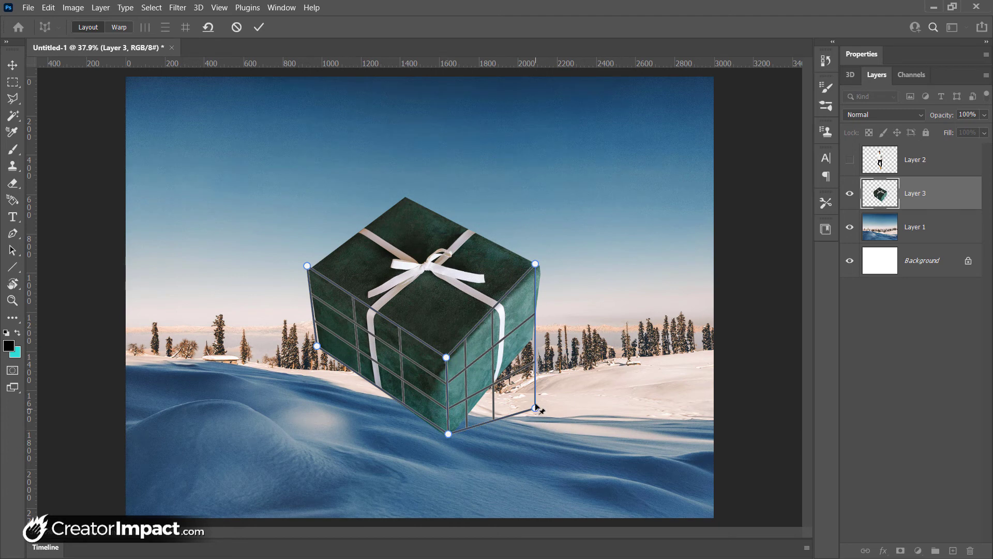
drag(536, 409, 534, 342)
Fit a third perspective plane to the box's top face, and switch Perspective Warp from Layout to Warp mode
drag(382, 193, 467, 308)
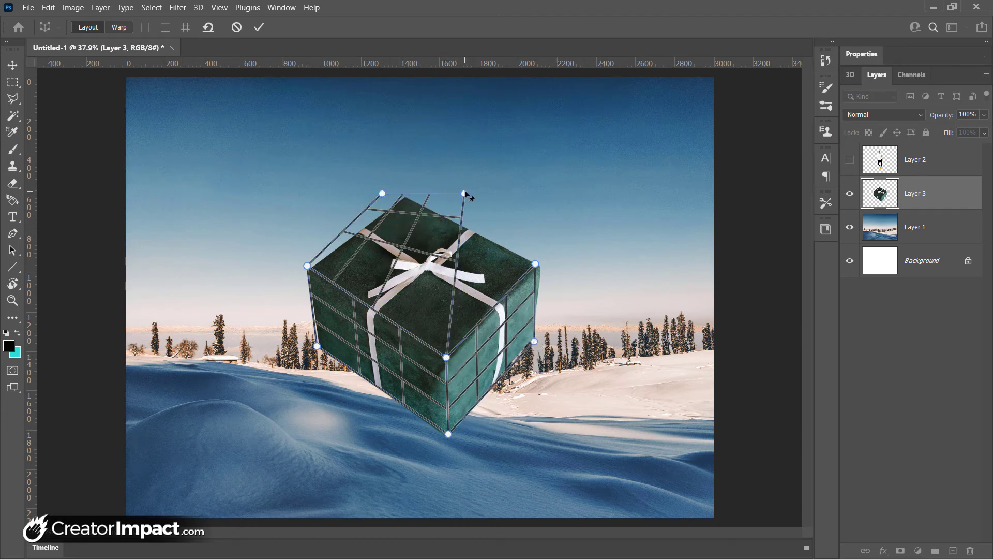
drag(465, 194, 536, 264)
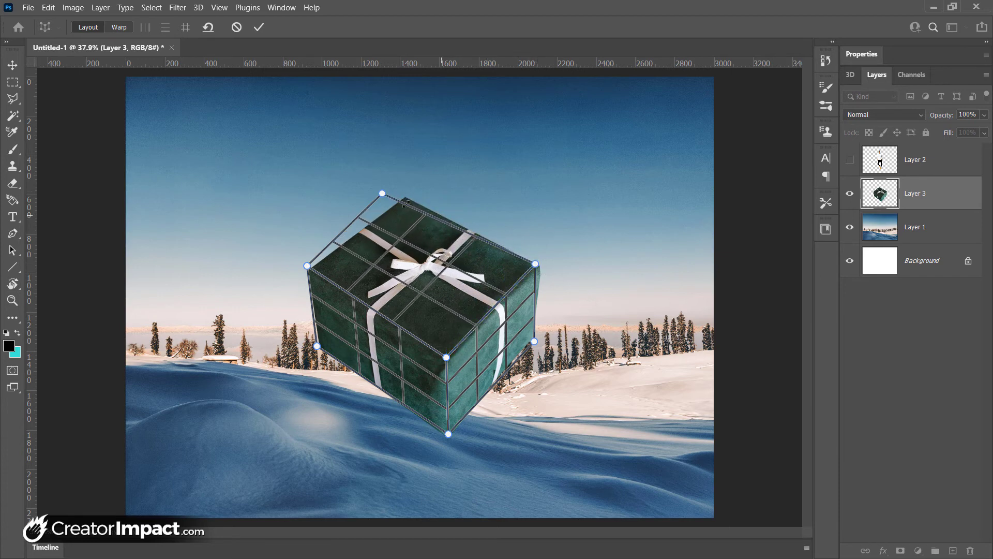
drag(382, 193, 404, 195)
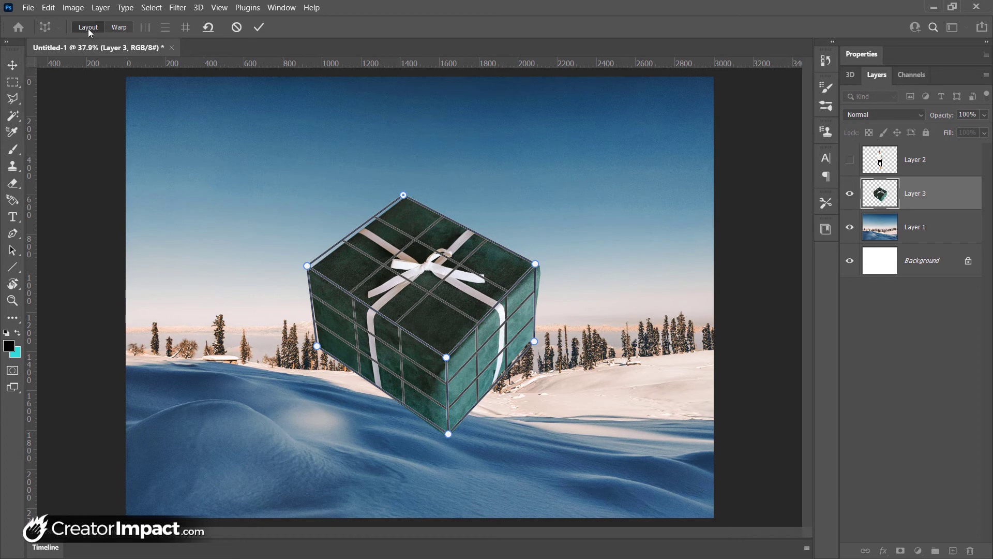
click(116, 26)
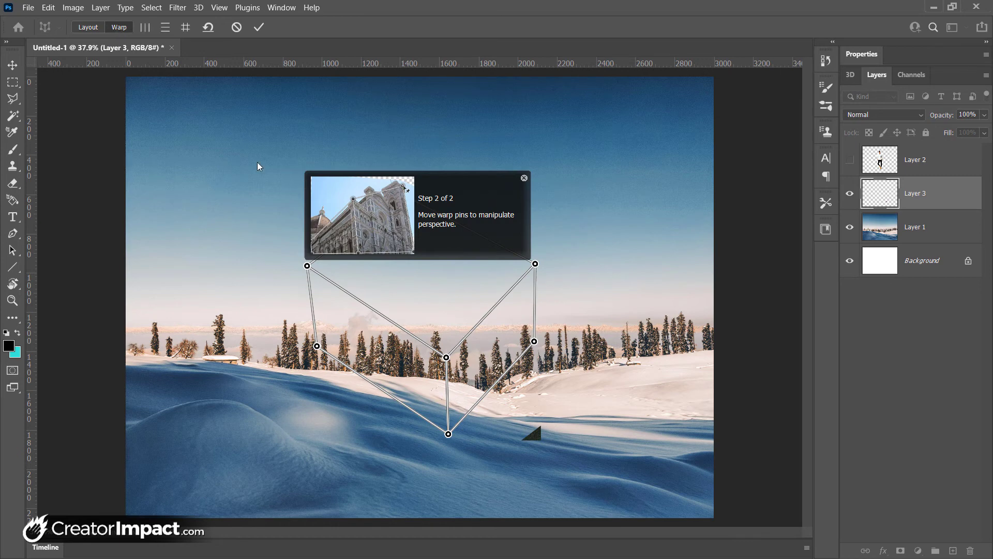
Flatten the gift box's top by moving its perspective warp pins, raise the front bottom corner, and apply the warp
click(524, 178)
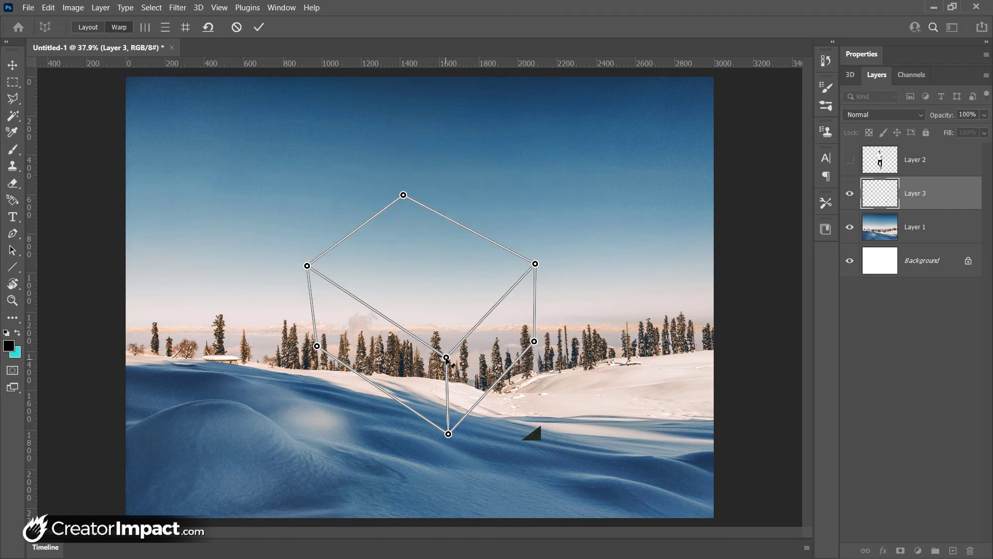
drag(446, 358, 440, 267)
drag(447, 431, 444, 399)
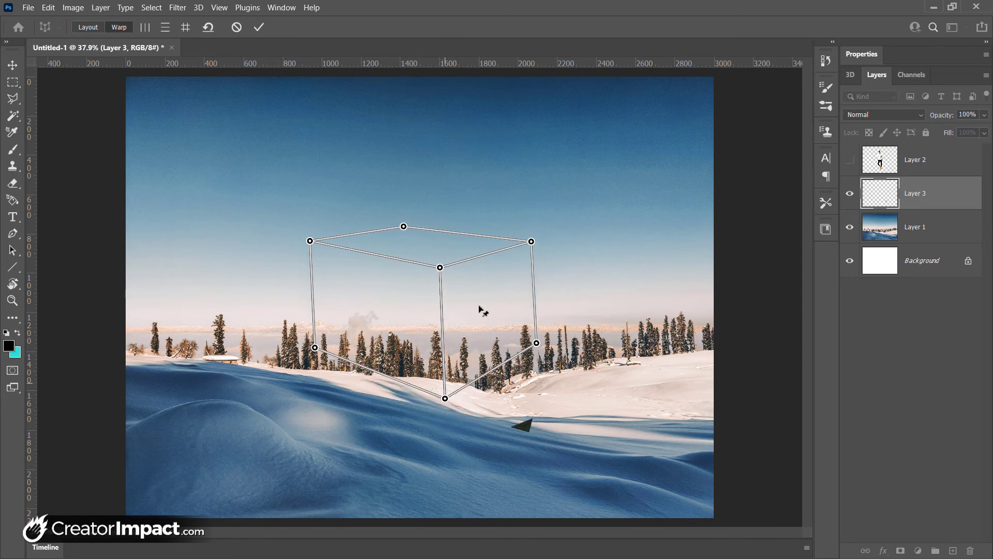
drag(536, 342, 536, 356)
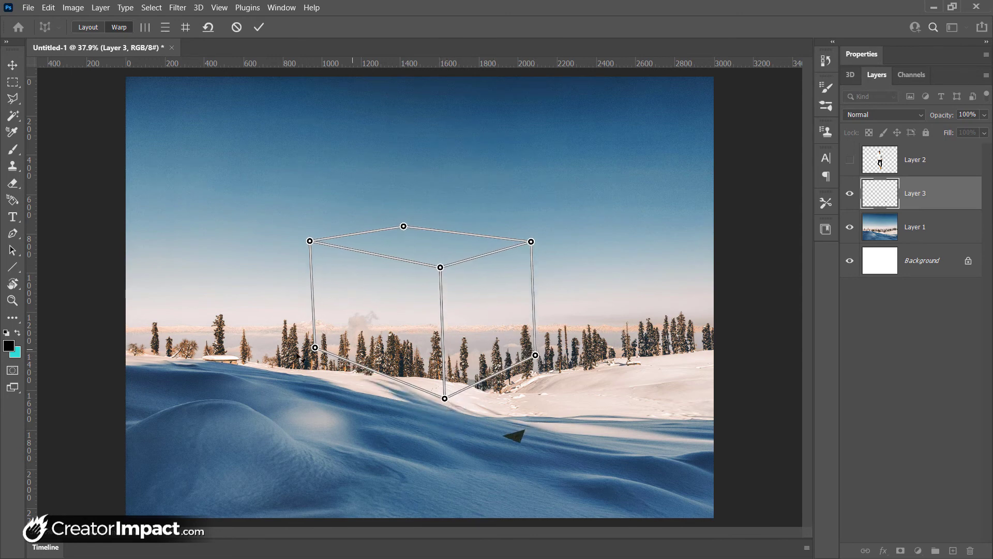
drag(315, 347, 312, 360)
mouse_move(404, 227)
mouse_down()
mouse_move(416, 239)
mouse_move(423, 230)
mouse_up()
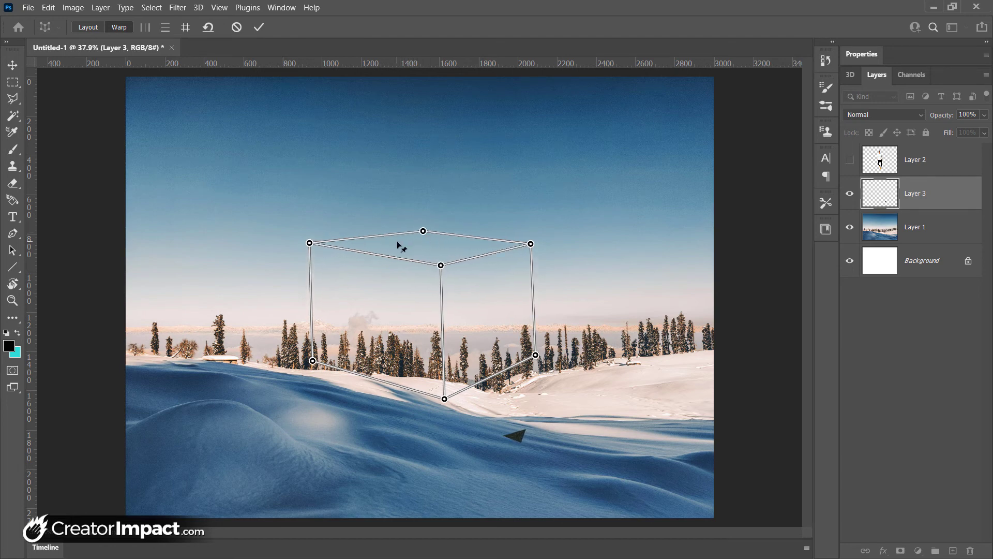
click(259, 29)
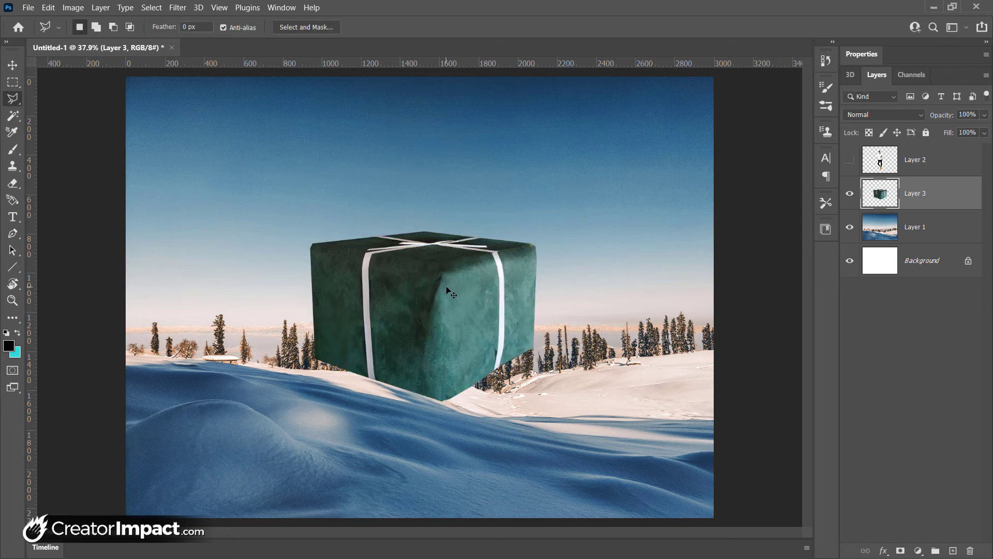
Copy the warped gift box on Layer 3, and undo back to its original perspective
drag(448, 287, 428, 290)
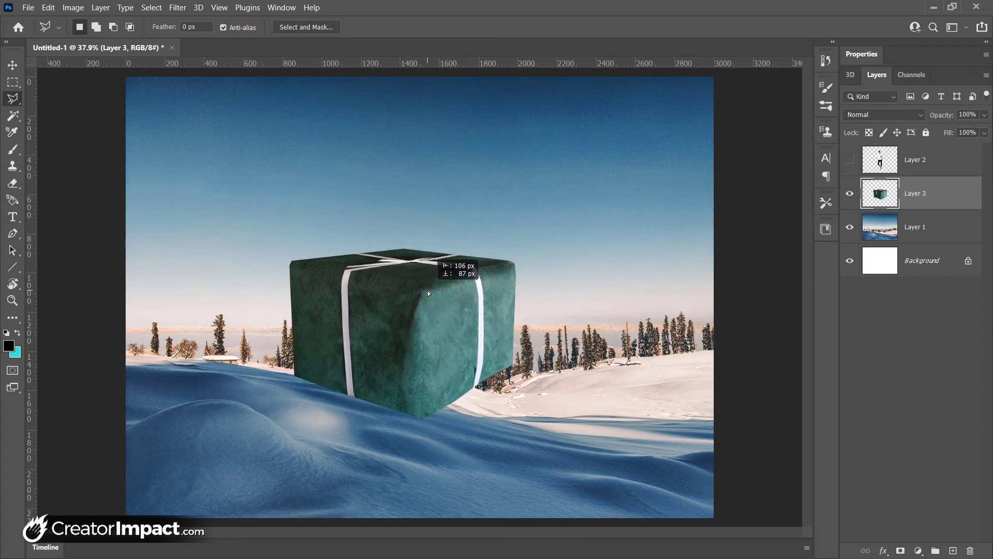
ctrl+click(890, 220)
key(ctrl+z)
key(ctrl+z)
key(ctrl+z)
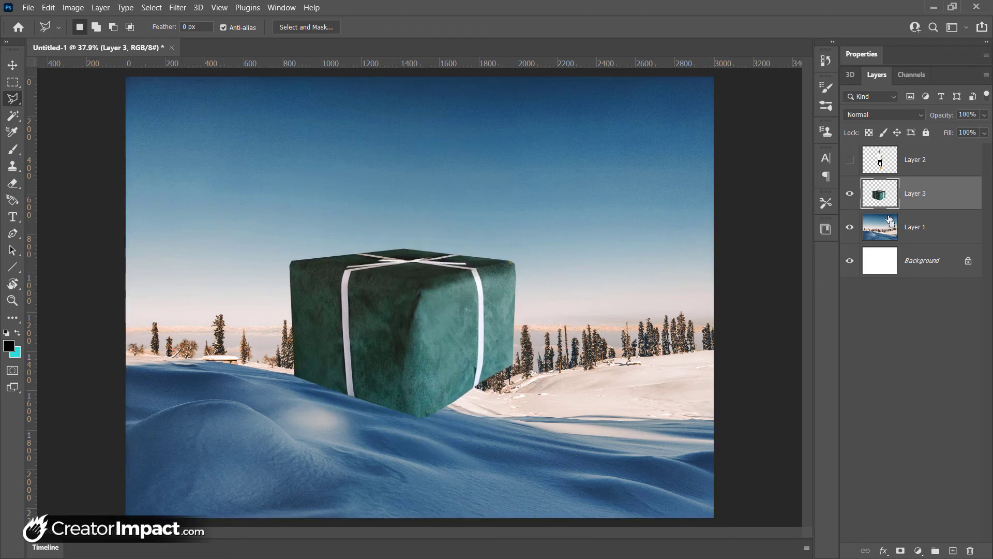
Move the original gift box to the image's left side, and paste the warped copy on the right side for comparison
drag(430, 303, 265, 290)
key(ctrl+v)
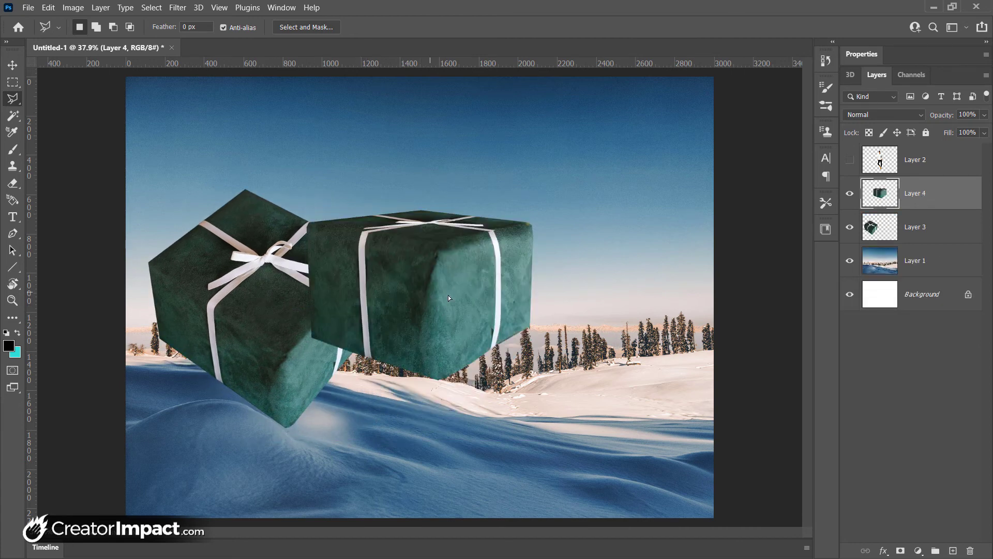
drag(449, 298, 585, 323)
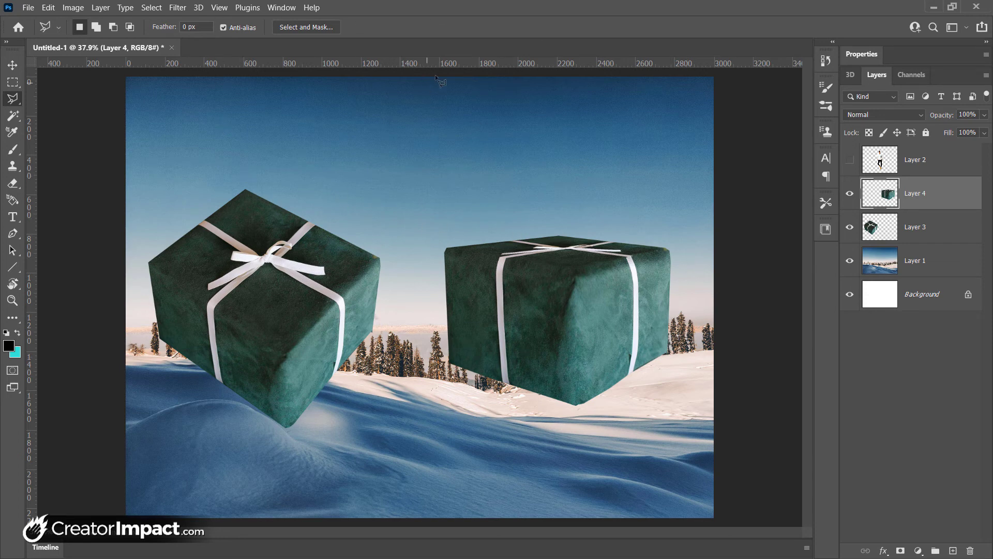
Paste the blue car photo on a new layer above Layer 2, and select the car with Select Subject
key(alt+bracketright)
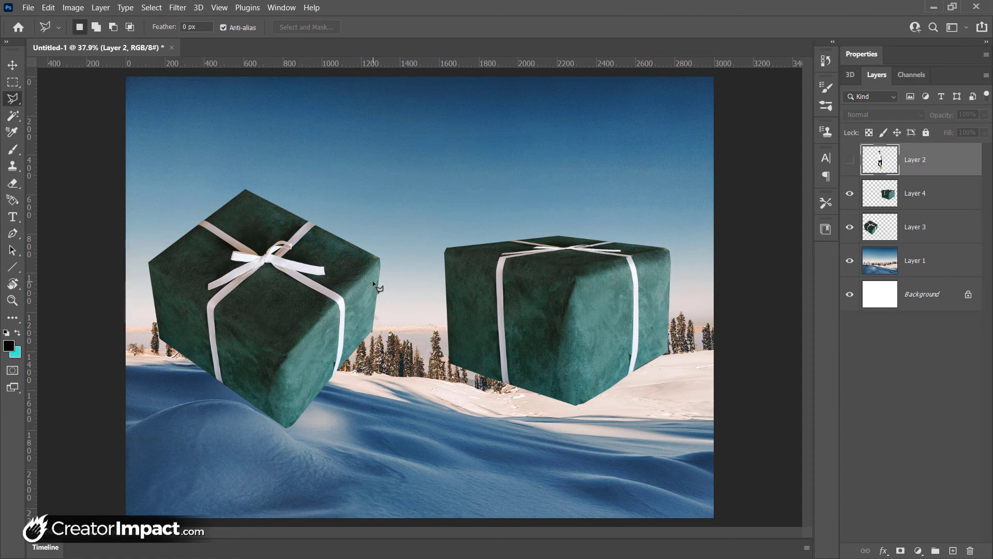
key(ctrl+v)
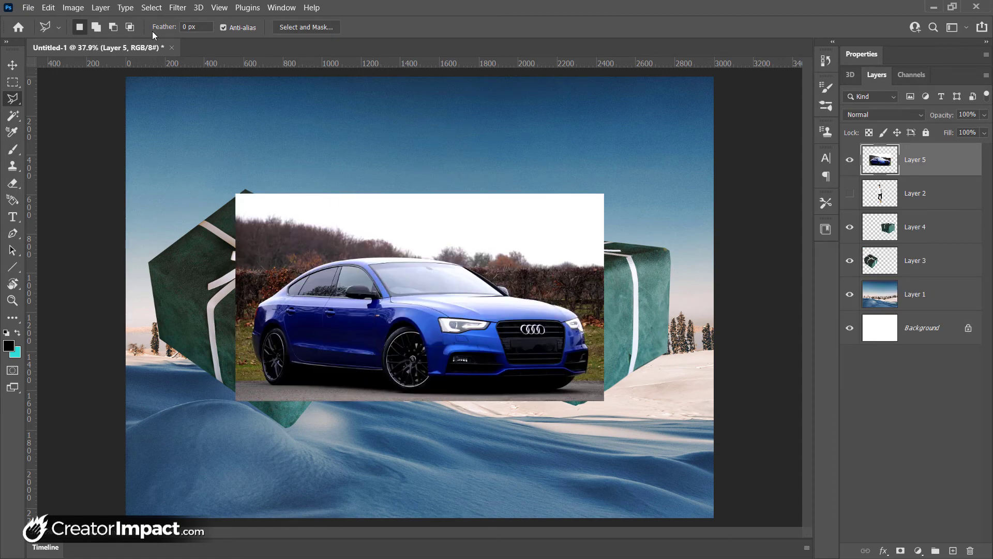
click(152, 7)
click(190, 155)
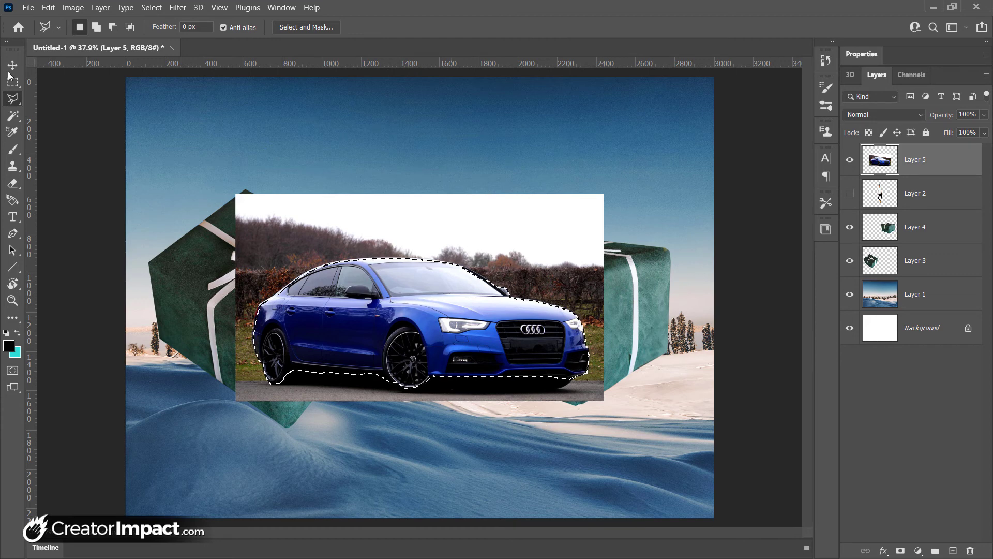
Add the shadow area beneath the car to the selection, and cut the car out with a layer mask applied to Layer 5
shift+click(275, 385)
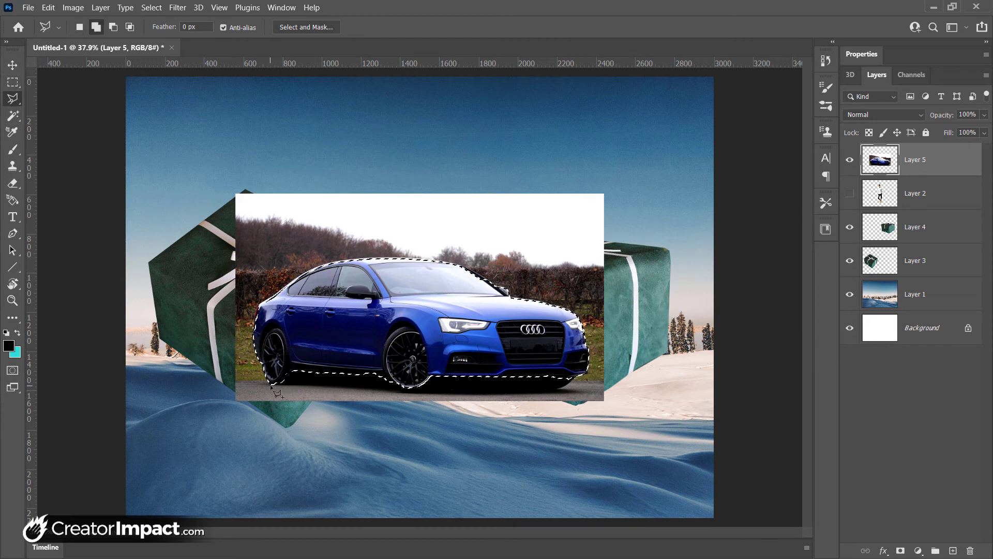
click(410, 392)
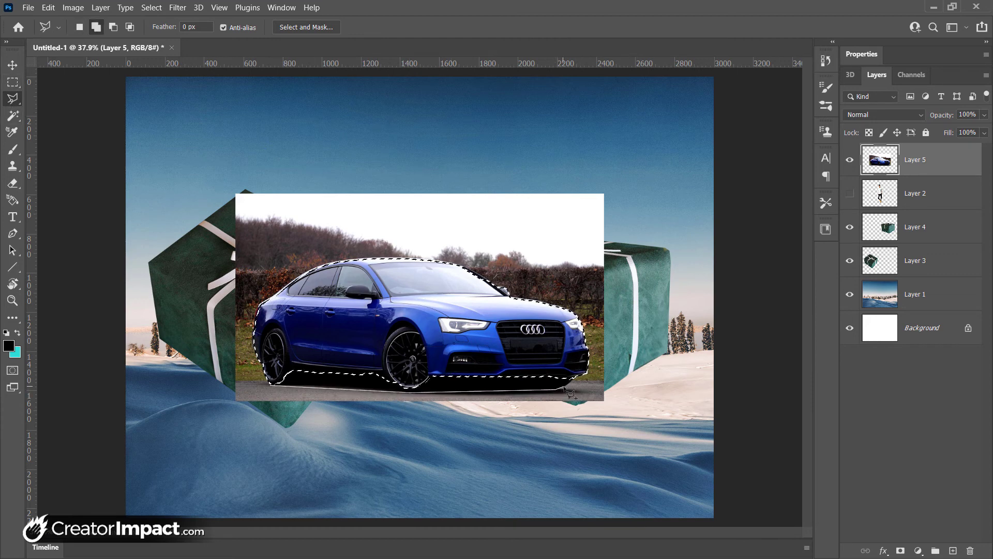
click(568, 387)
double_click(313, 322)
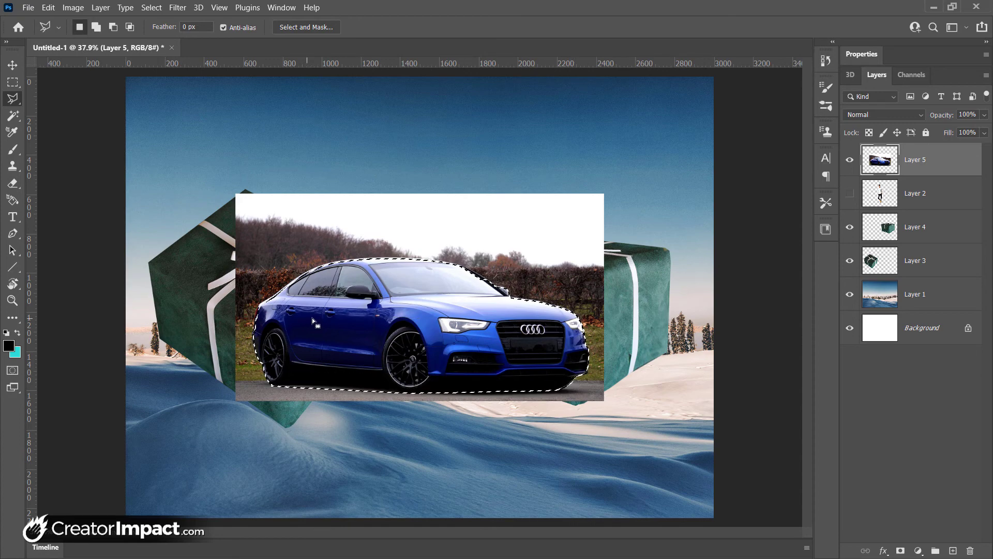
click(900, 550)
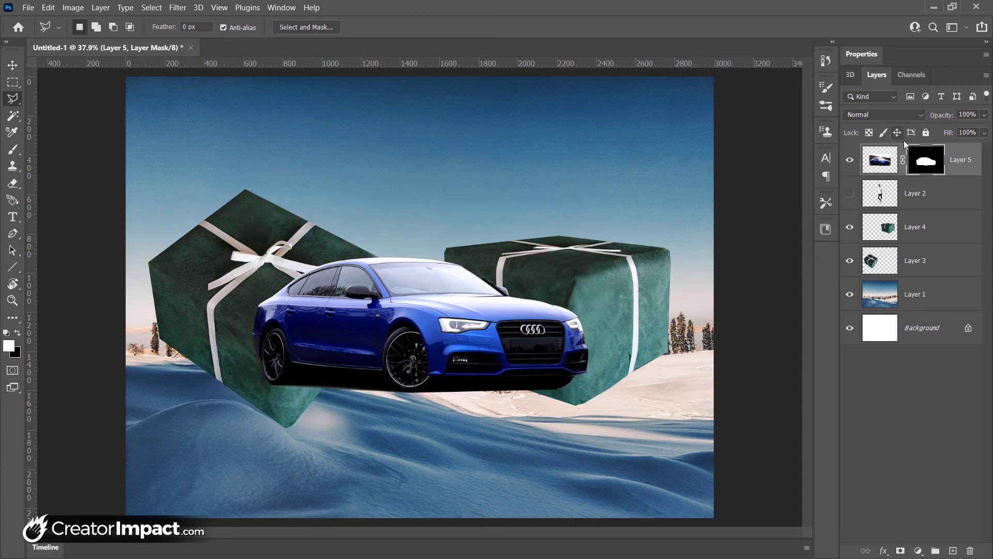
right_click(930, 156)
click(899, 191)
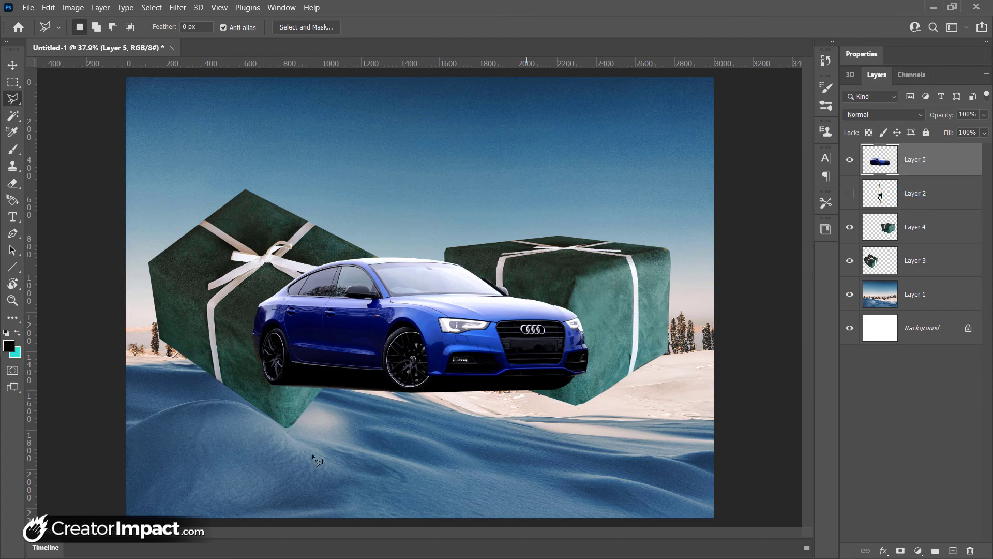
Move the car down in the image and delete the shadow strip beneath it using a Polygonal Lasso selection
drag(355, 372, 355, 414)
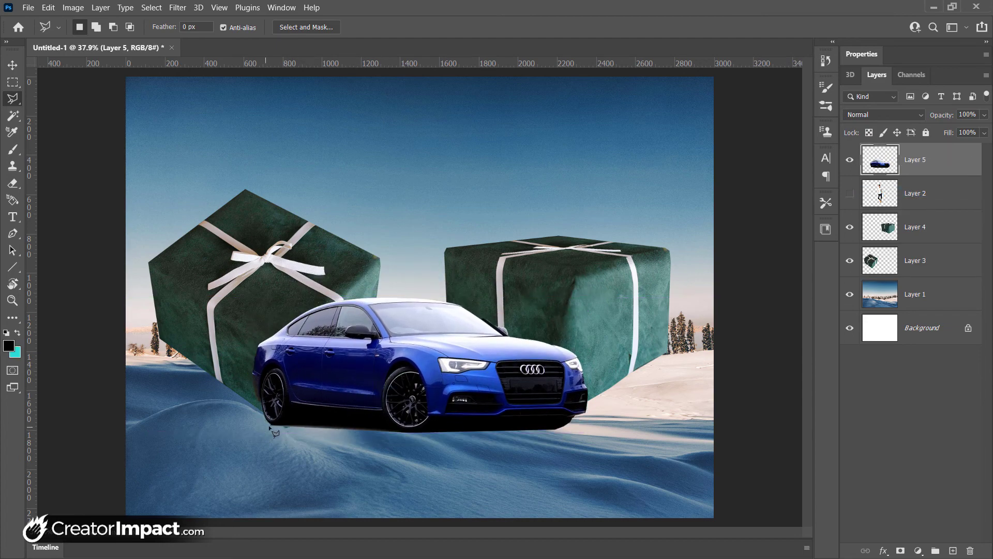
click(289, 427)
click(306, 413)
click(384, 417)
click(395, 428)
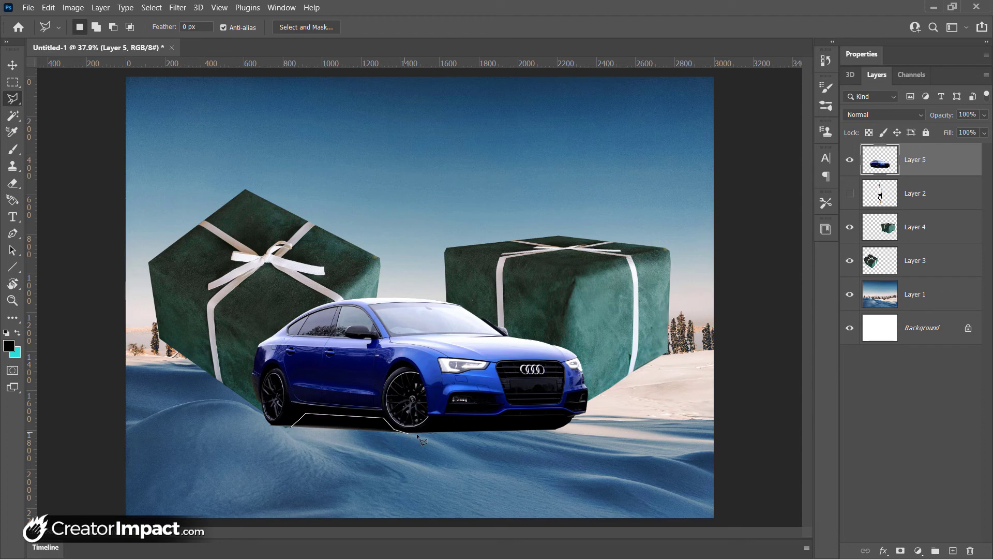
click(444, 425)
click(543, 472)
double_click(331, 481)
key(Delete)
key(ctrl+d)
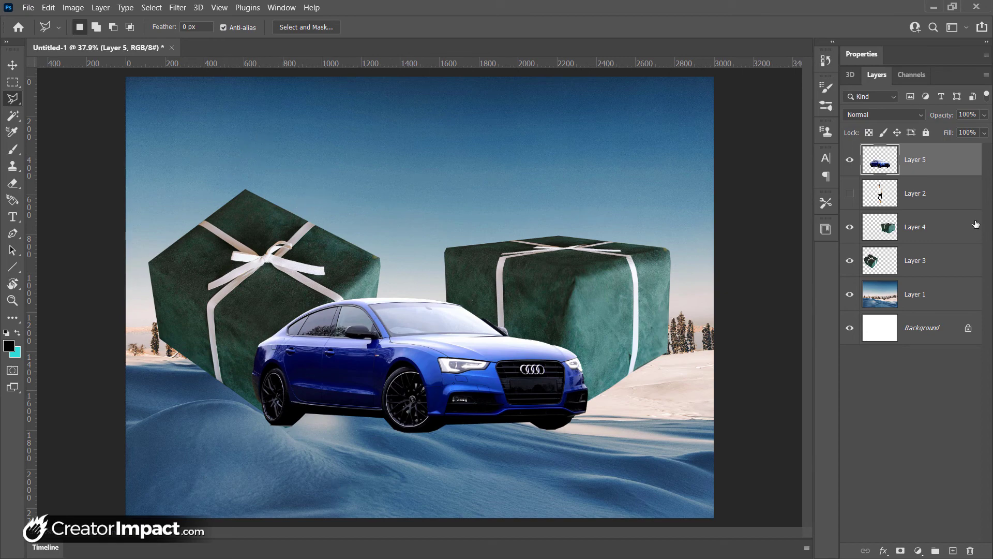
Hide both gift box layers, and fit a first Perspective Warp plane around the car's side from rear bumper to front wheel
drag(850, 231, 850, 263)
click(52, 8)
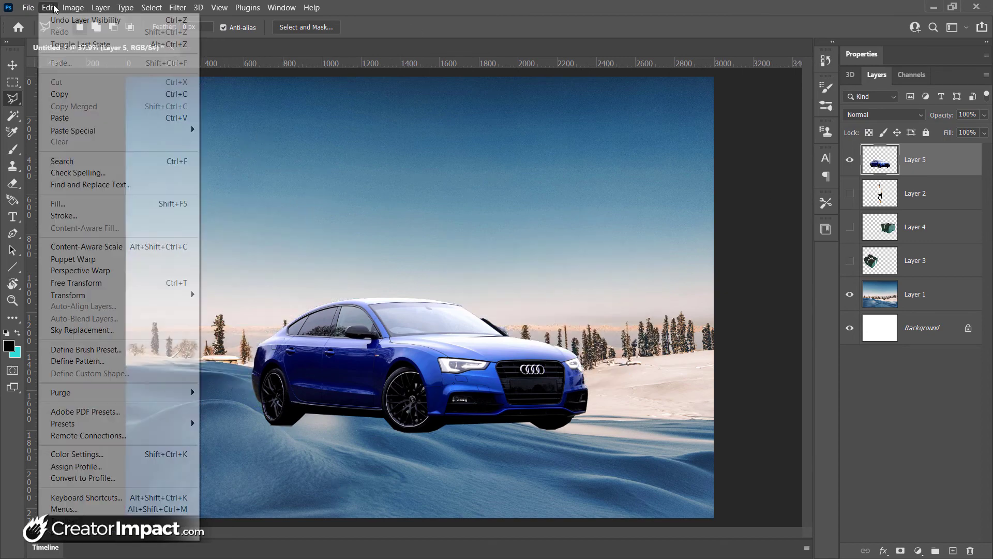
click(82, 270)
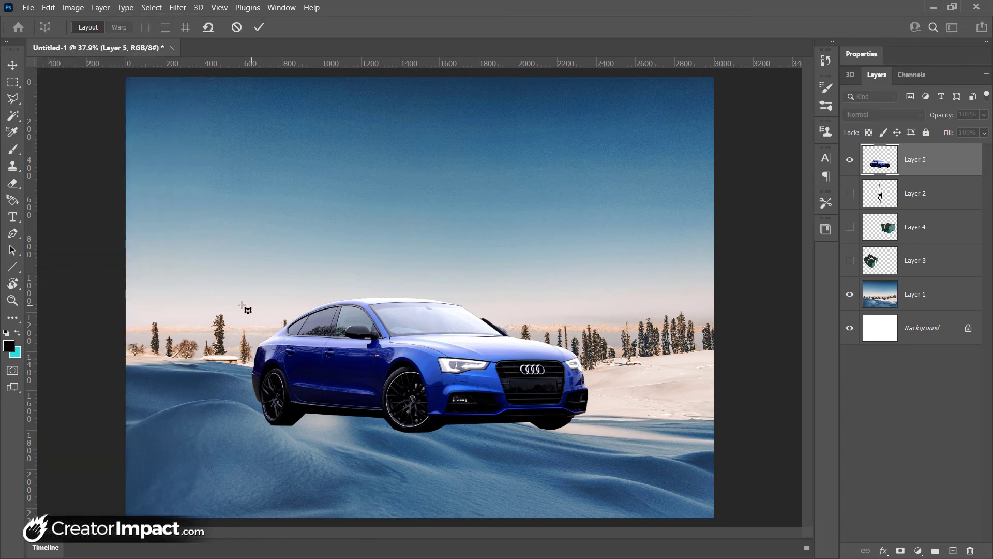
drag(244, 302, 446, 438)
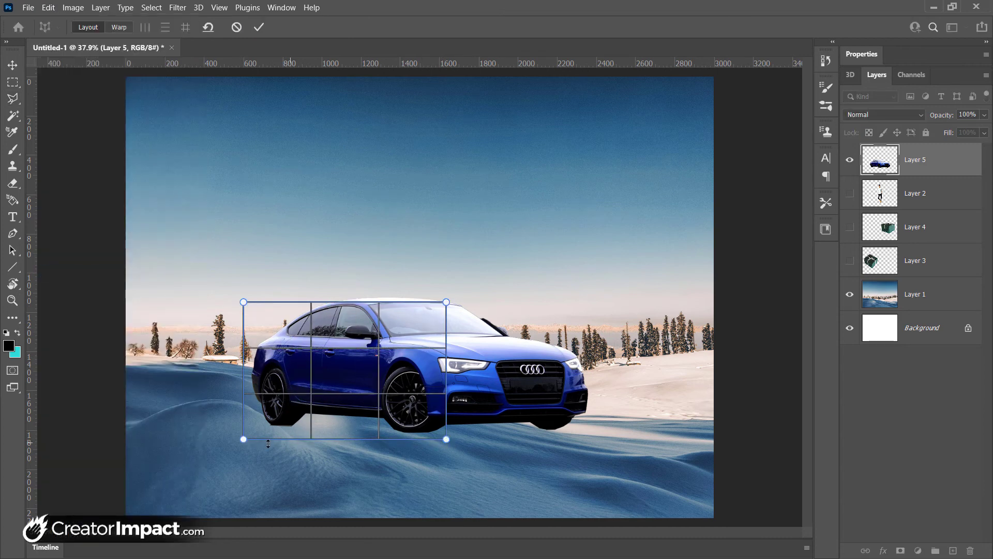
drag(244, 438, 247, 424)
drag(244, 302, 247, 299)
drag(446, 303, 369, 300)
drag(448, 441, 377, 441)
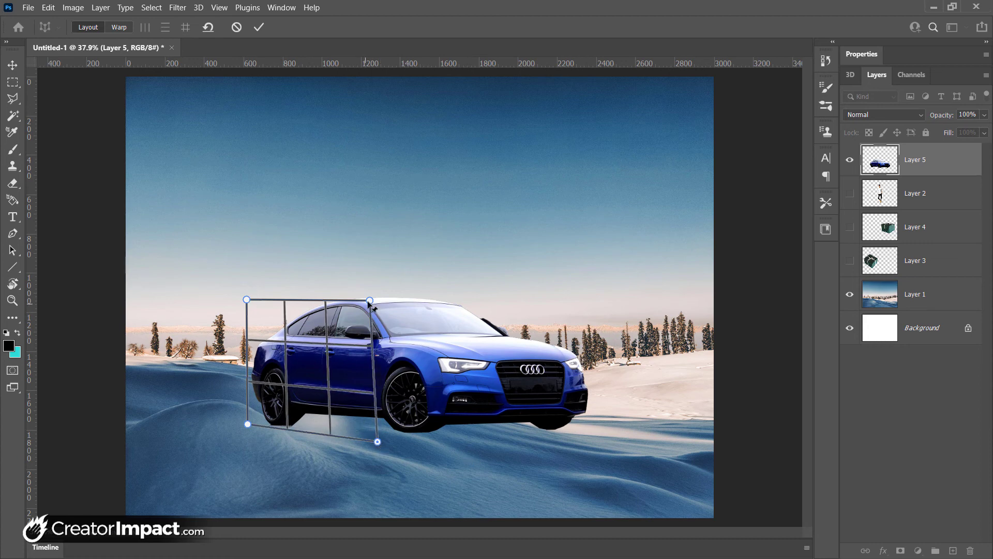
drag(369, 301, 400, 299)
drag(377, 441, 411, 446)
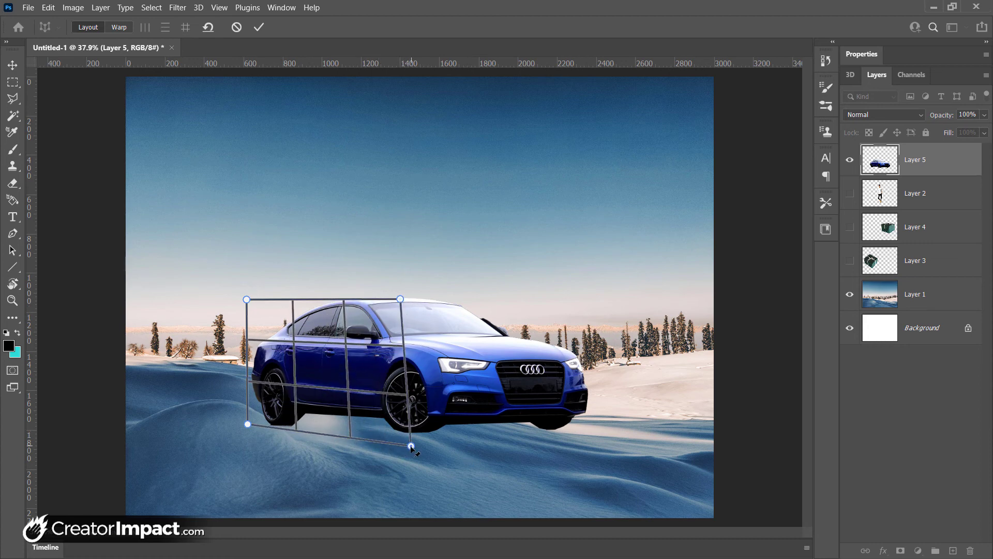
drag(400, 299, 429, 298)
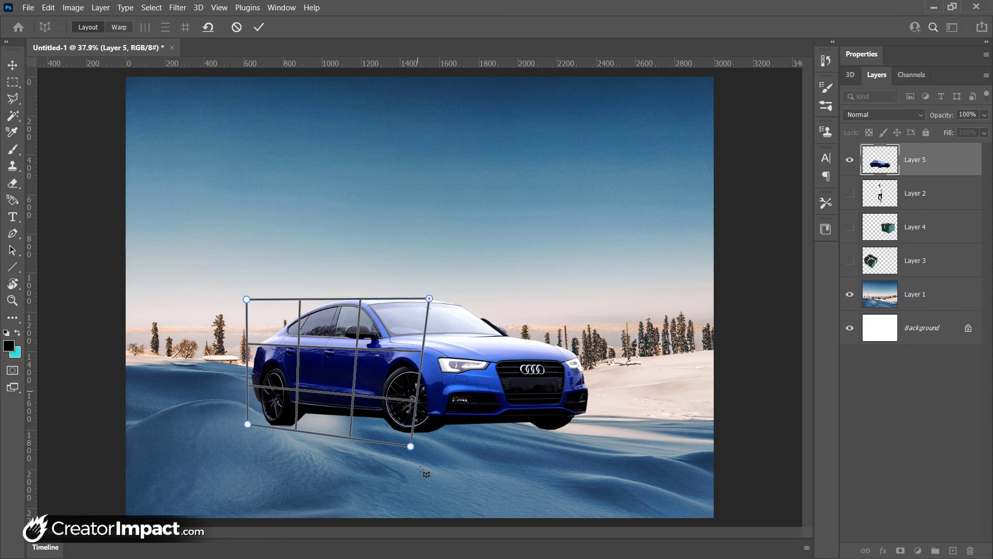
drag(413, 449, 433, 452)
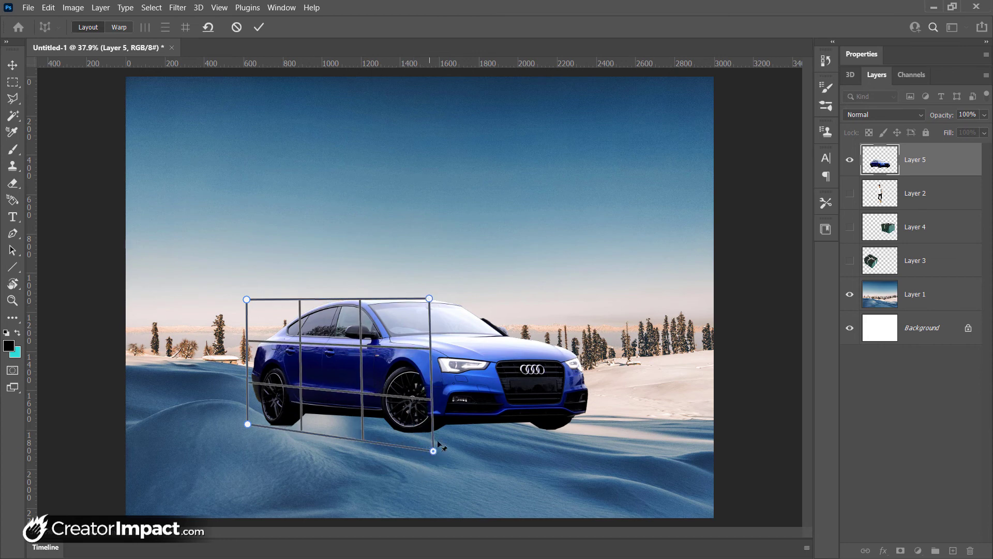
Draw a second perspective plane around the car's front, sharing the side plane's edge, and align the upper corners of both planes
drag(590, 283, 431, 450)
drag(590, 451, 585, 444)
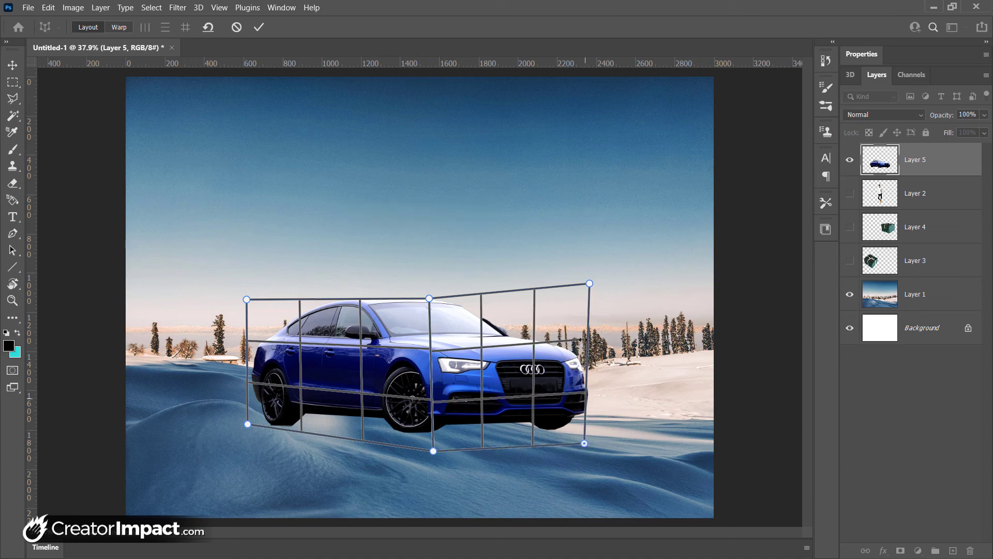
drag(589, 284, 581, 309)
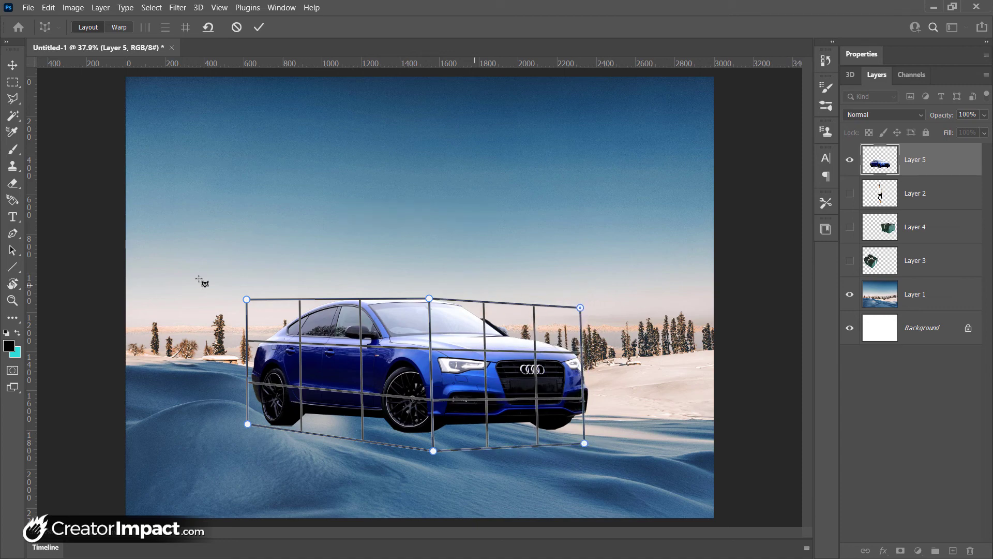
drag(248, 299, 251, 302)
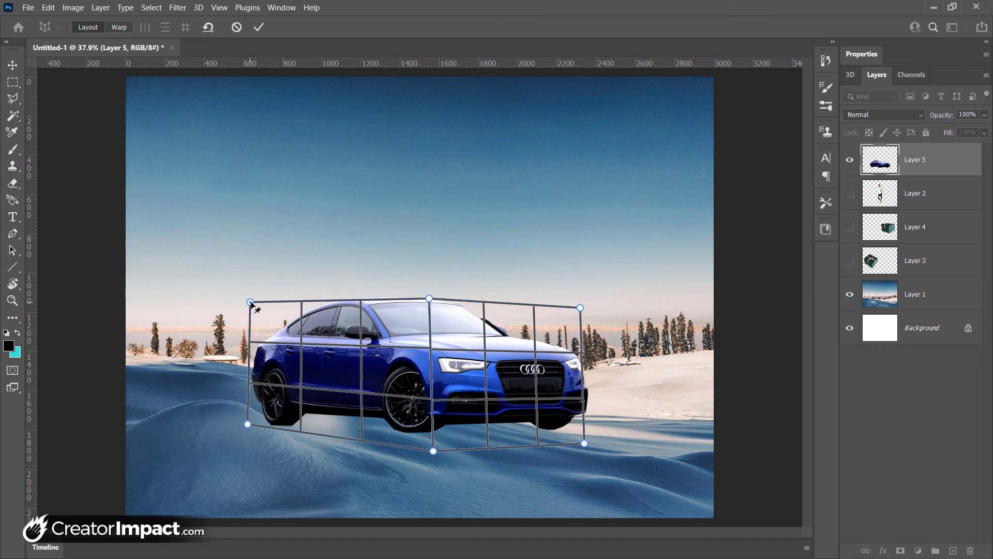
drag(426, 300, 426, 309)
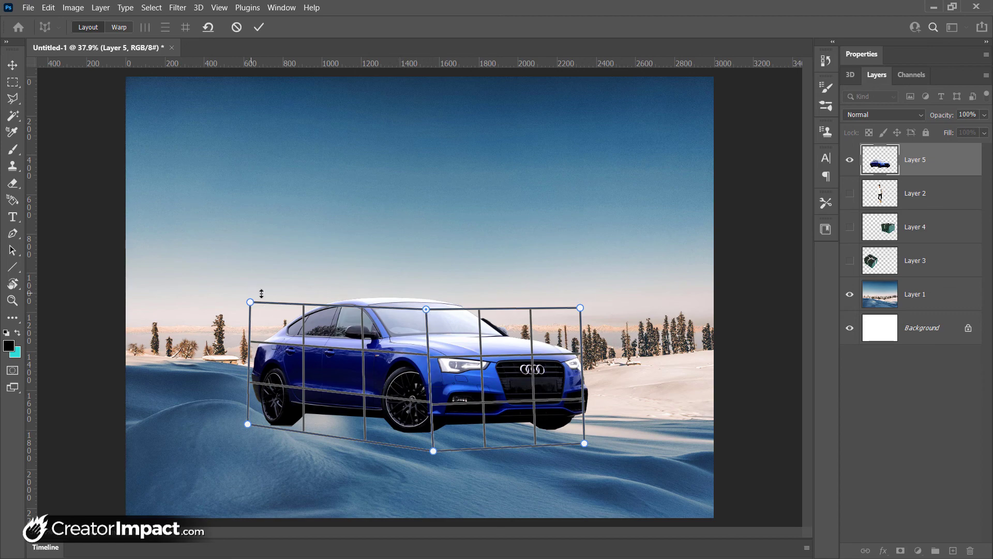
Draw a third perspective plane over the car's roof and join it to the top edges of the side and front planes
mouse_move(357, 257)
mouse_down()
mouse_move(461, 288)
mouse_move(295, 274)
mouse_move(250, 301)
mouse_up()
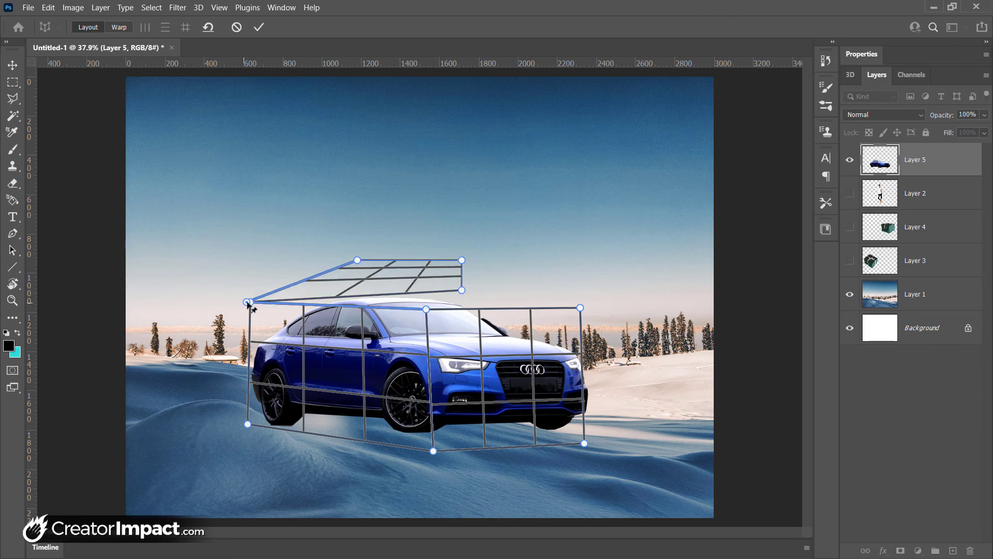
drag(357, 289, 284, 303)
drag(461, 260, 383, 295)
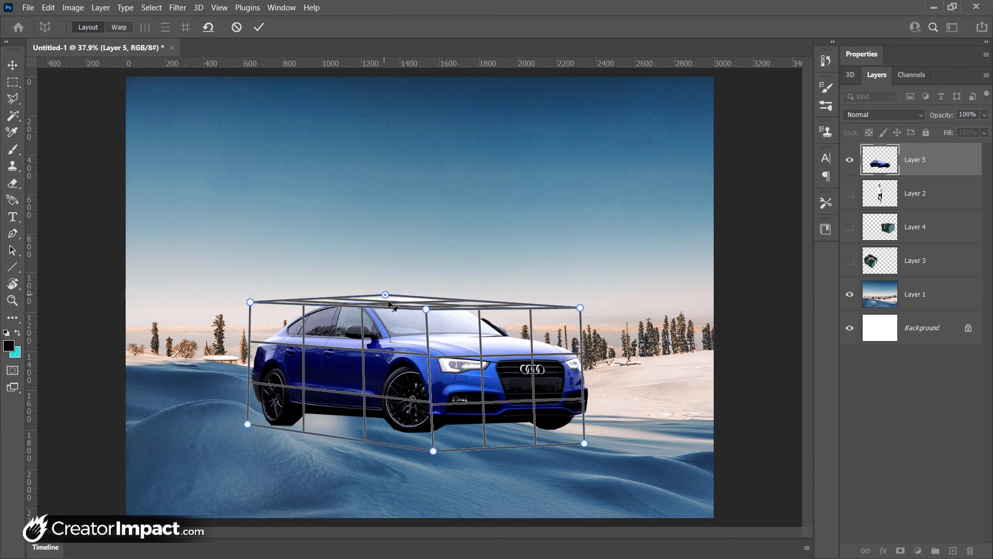
Raise the shared bottom corner of the side and front planes, and refit the front plane's outer corners to the car
drag(433, 451, 429, 438)
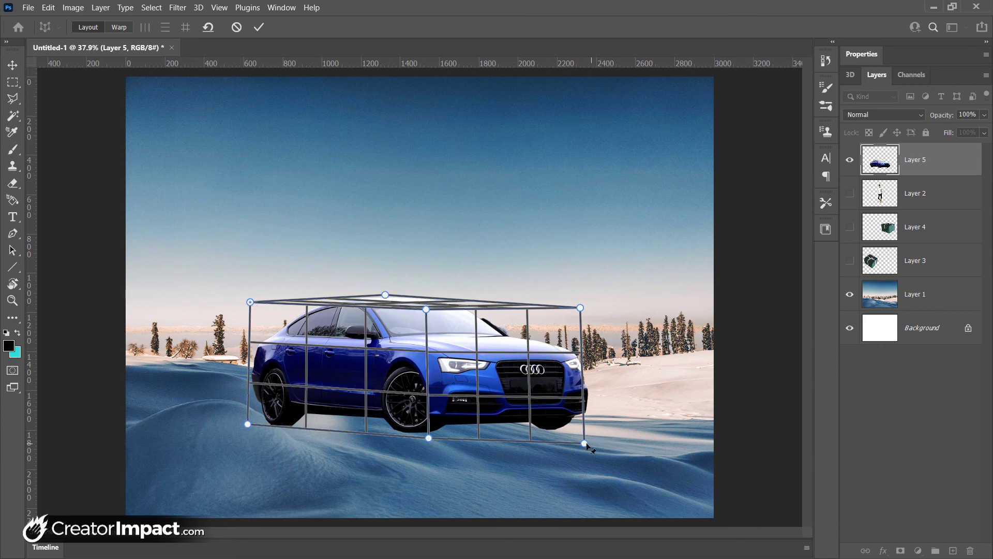
drag(585, 443, 590, 439)
drag(581, 308, 588, 307)
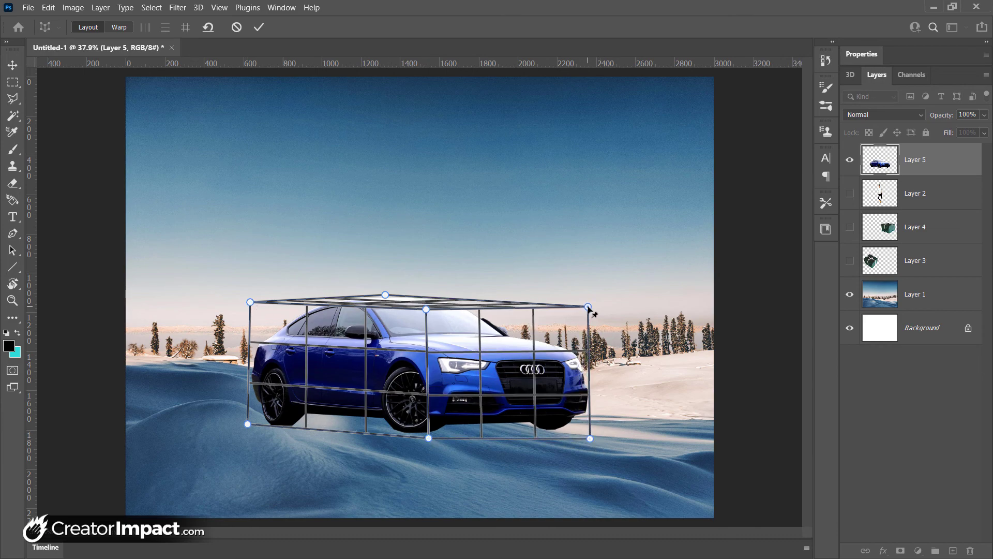
Warp the car's perspective by moving the shared side-front edge toward the rear wheel and levelling its upper corner, and apply the warp
click(119, 28)
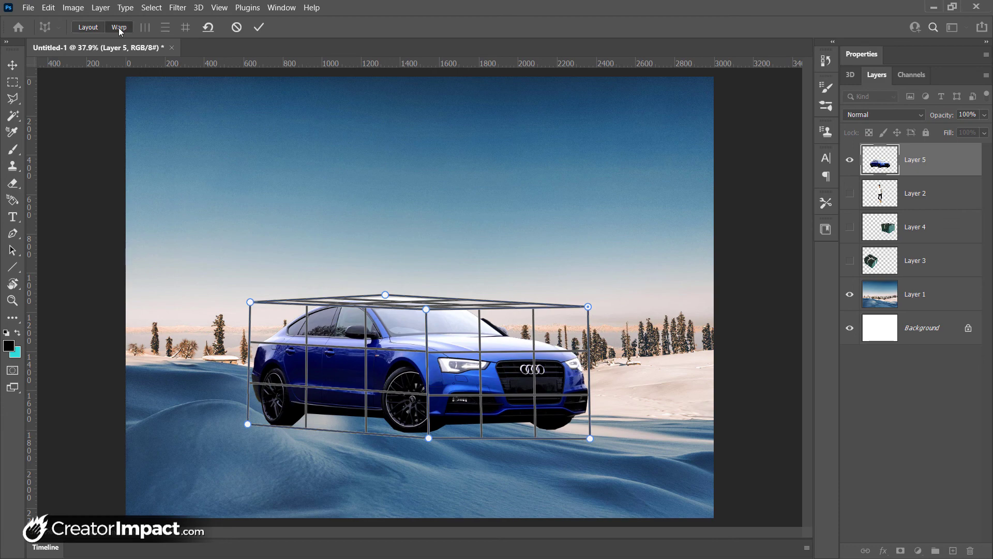
drag(426, 310, 378, 311)
drag(411, 438, 375, 441)
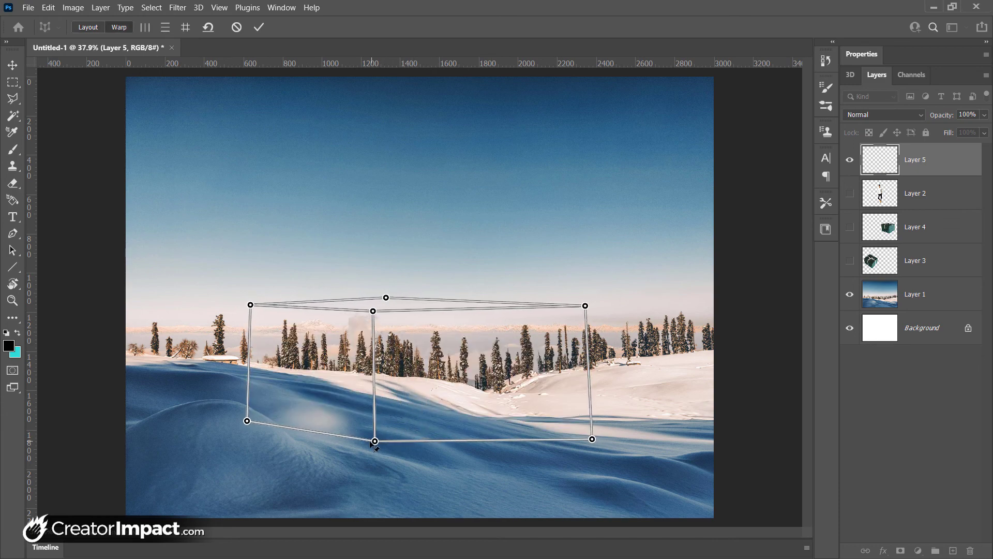
drag(373, 309, 371, 307)
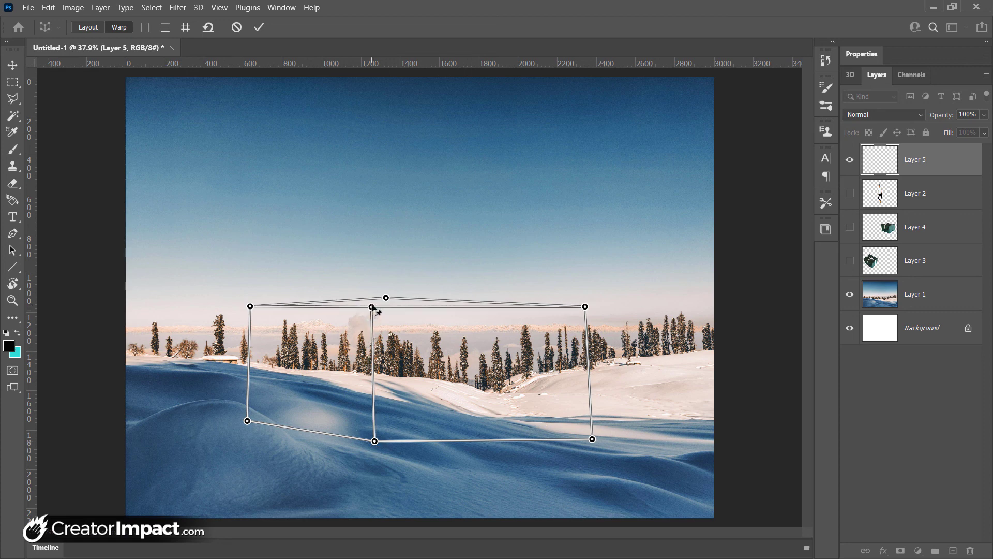
click(254, 31)
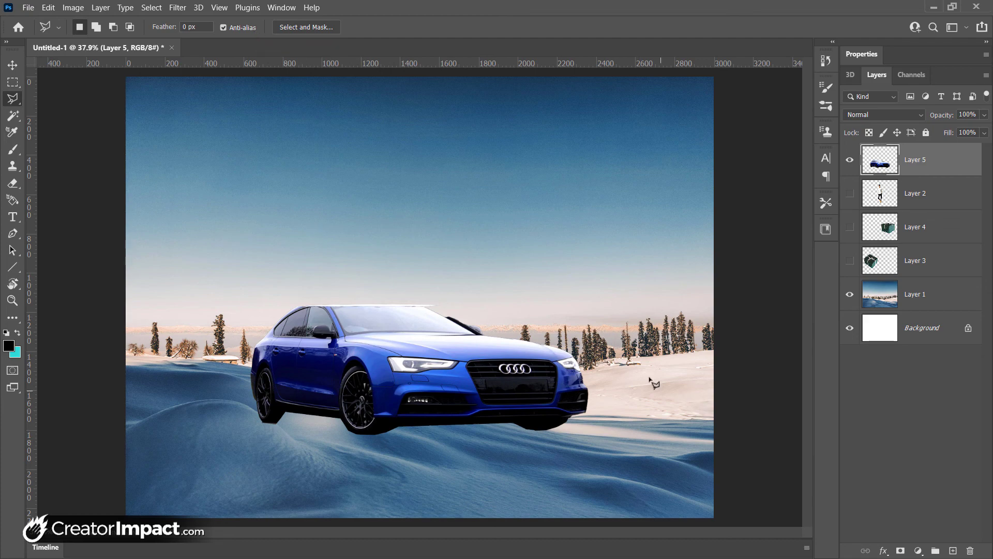
Select the car's front part with a rectangular marquee, narrow it horizontally toward the rear with Free Transform, and deselect it
key(m)
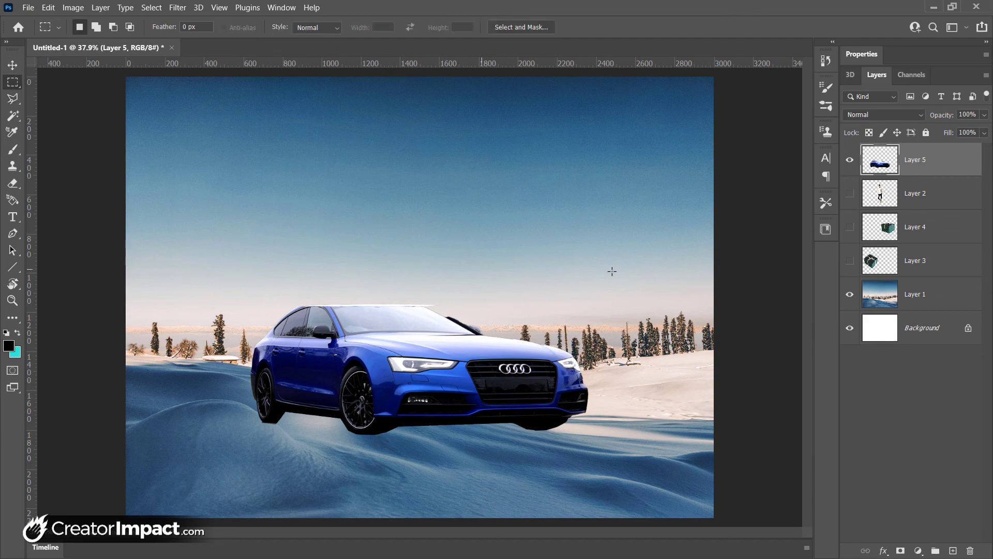
mouse_move(614, 264)
mouse_down()
mouse_move(499, 397)
mouse_move(373, 426)
mouse_move(383, 455)
mouse_up()
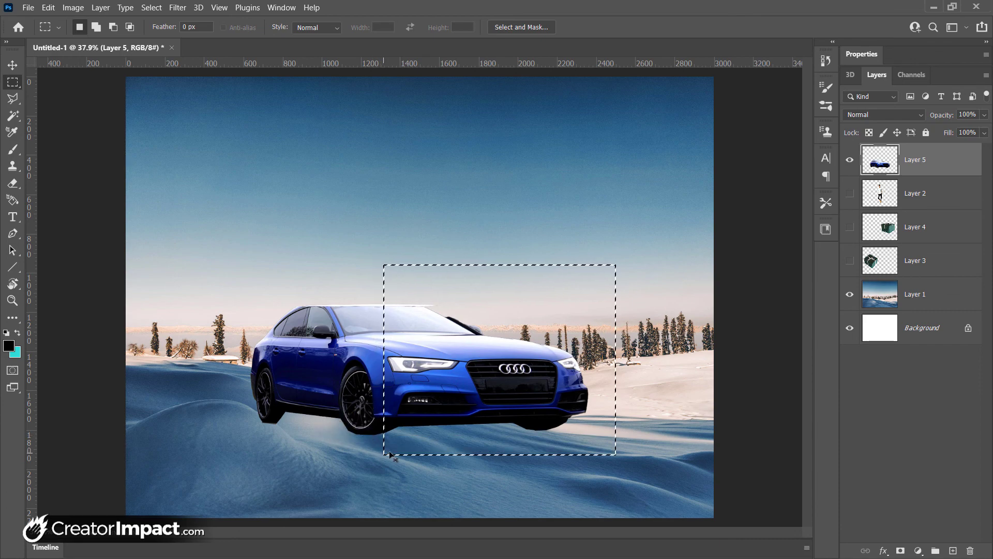
key(ctrl+t)
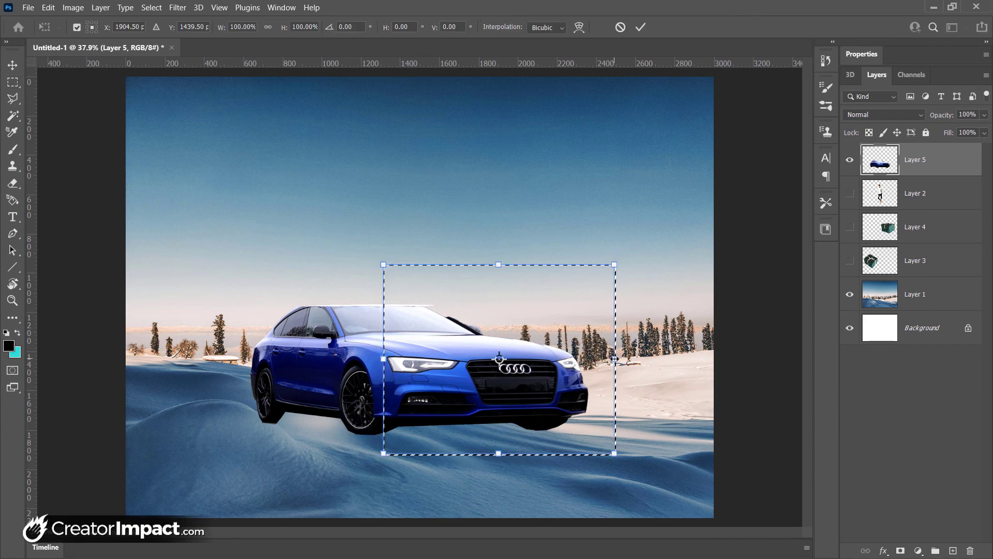
drag(616, 360, 561, 367)
key(Return)
key(ctrl+d)
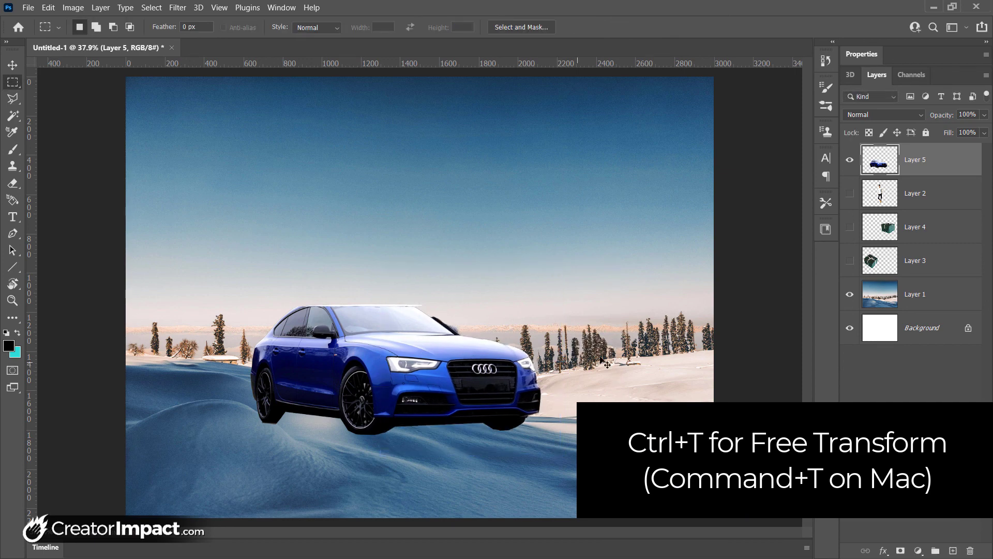
Copy the warped, narrowed car, undo the edits on the original, and paste the copy as a new layer placed above it for comparison
key(ctrl+a)
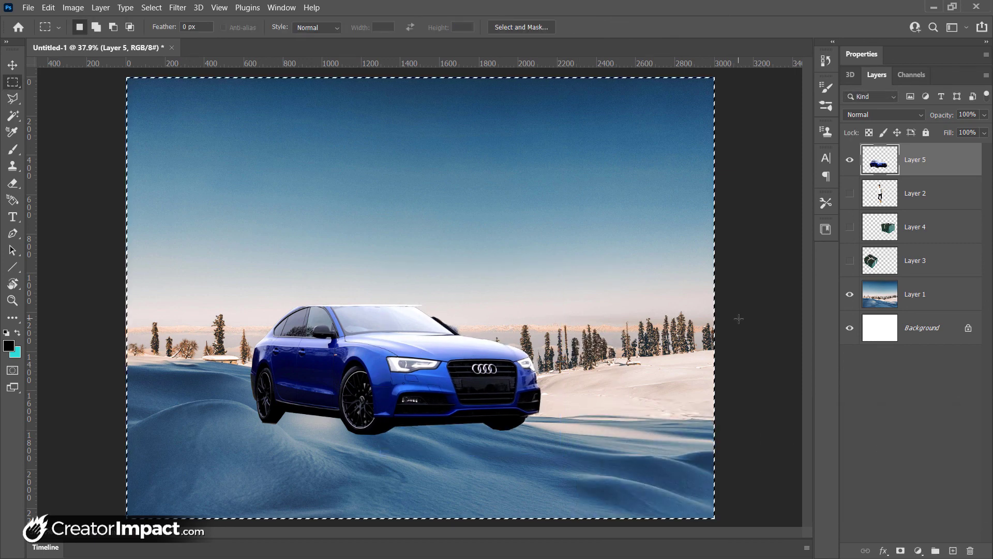
key(ctrl+z)
key(ctrl+z)
key(ctrl+z)
key(ctrl+z)
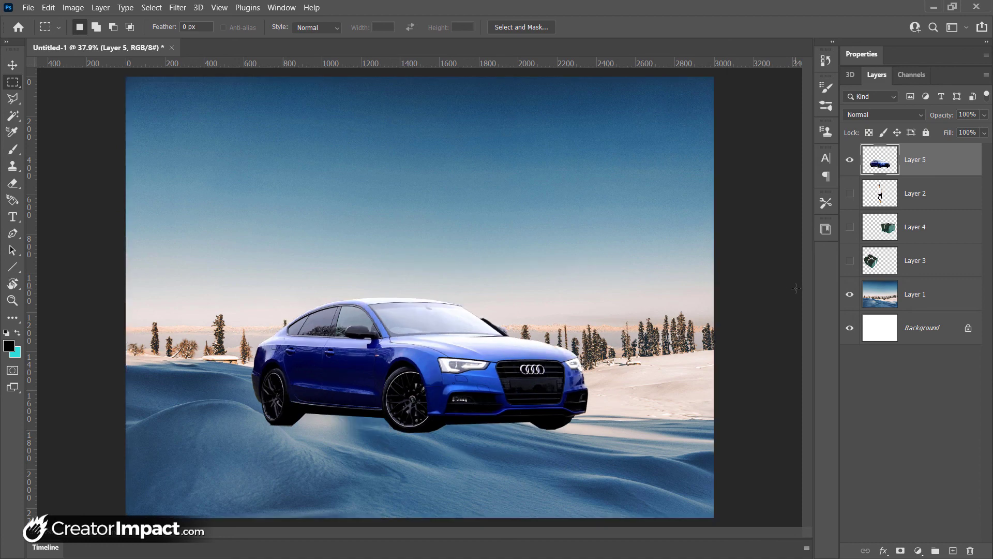
drag(543, 375, 519, 224)
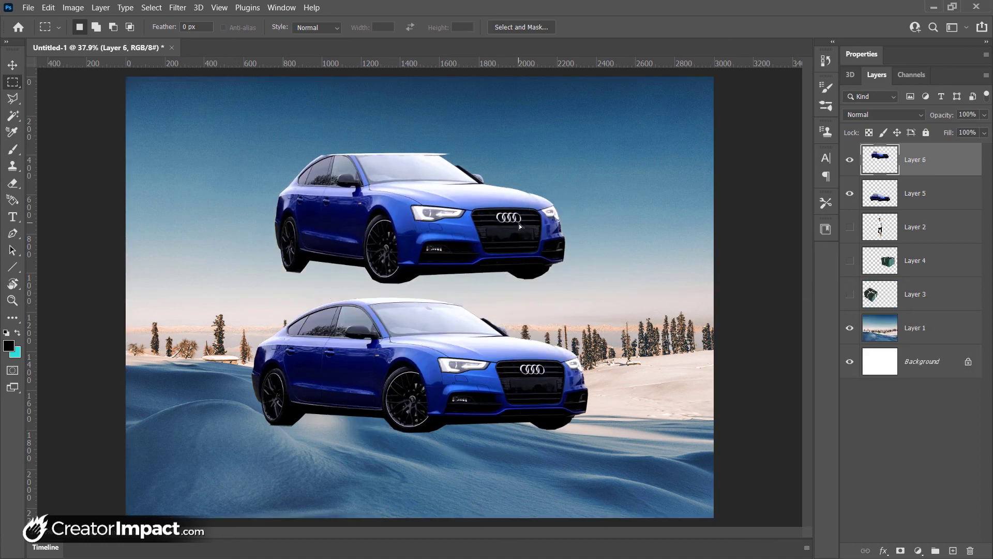